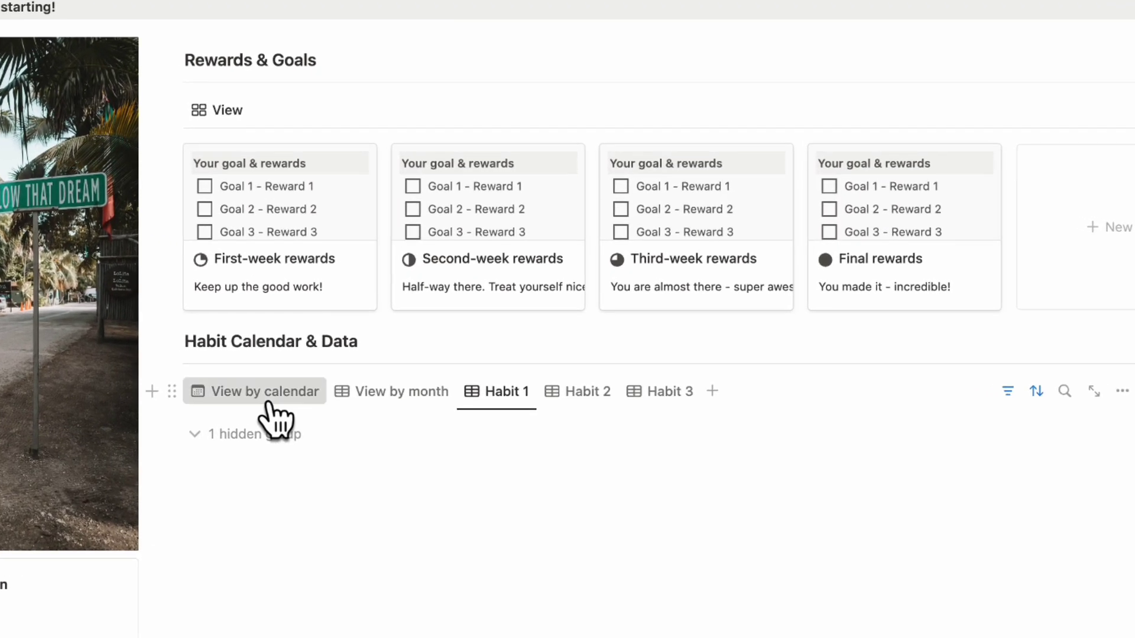
Review the finished habit tracker's calendar view, First-week rewards card and month view
click(373, 349)
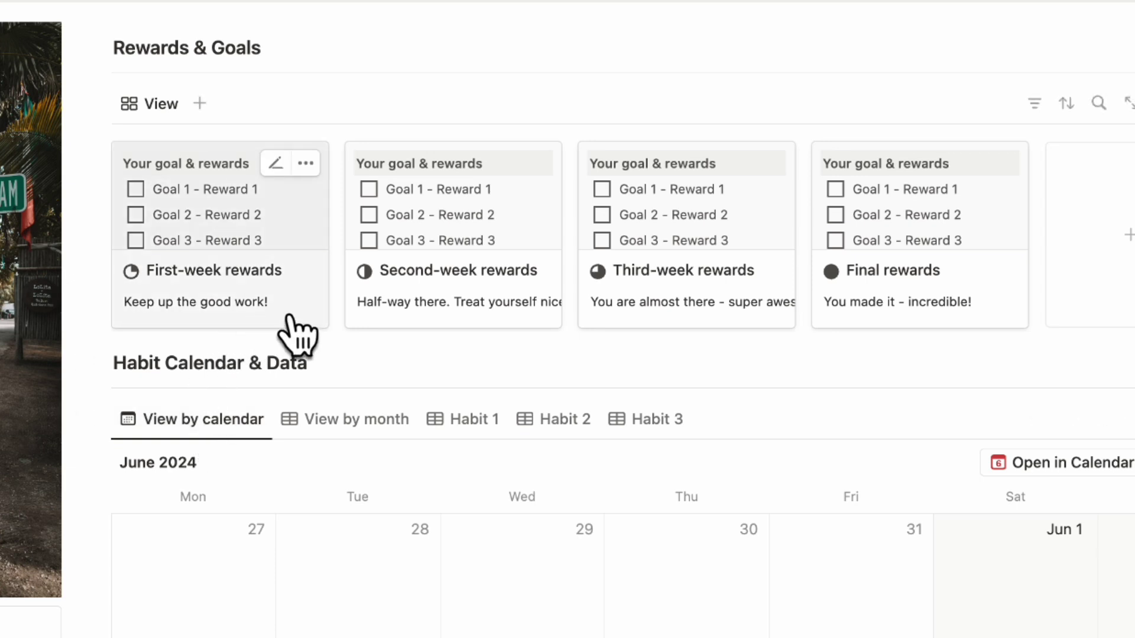
click(326, 314)
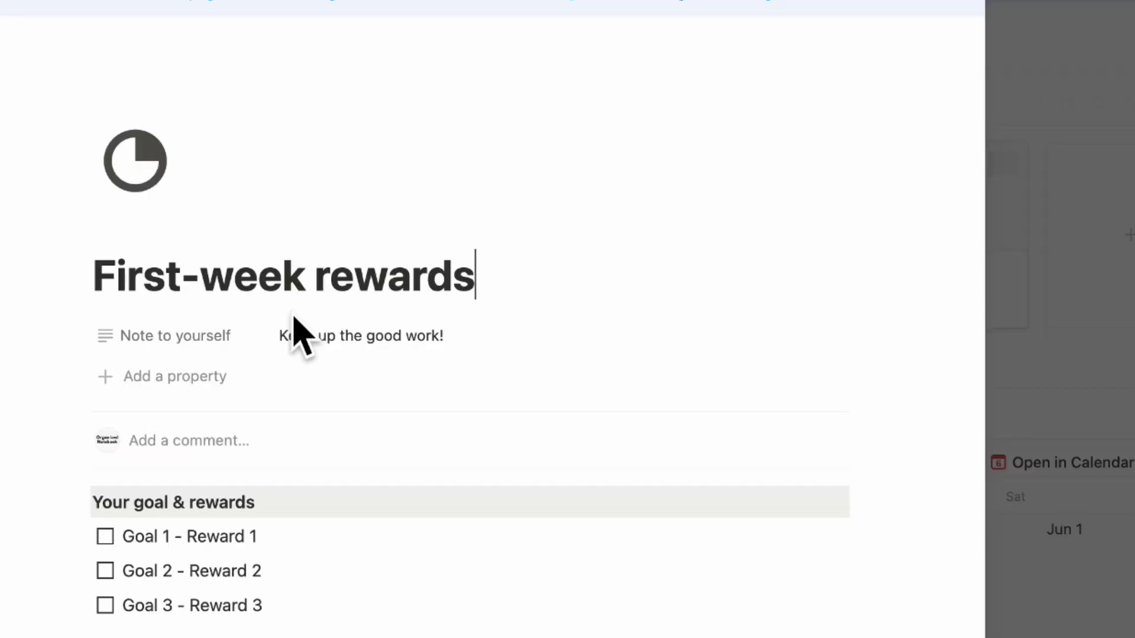
click(1091, 355)
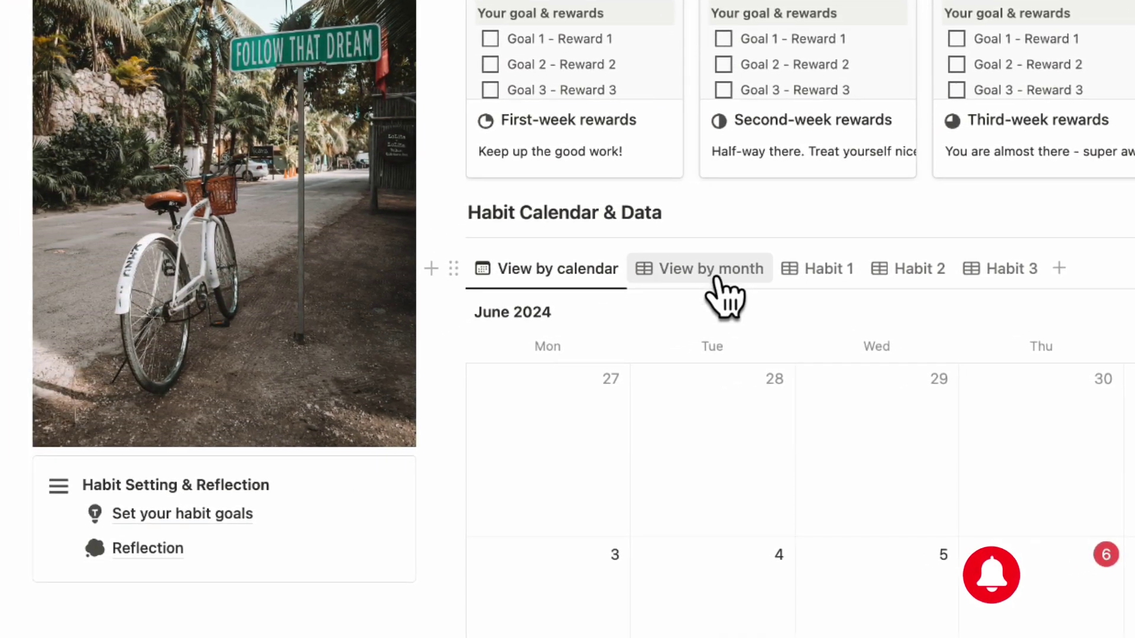
click(575, 331)
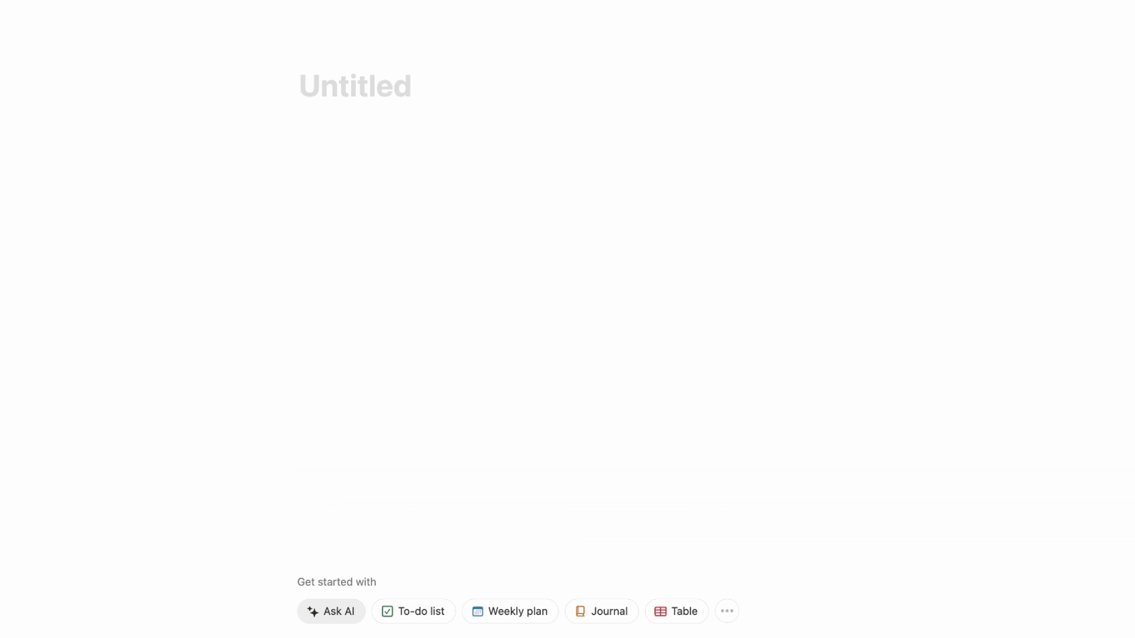
Title the new page "Habit Tracker Template" and set its cover to a keyboard-and-pen photo from an Unsplash search for "notebook"
text(Habit Track)
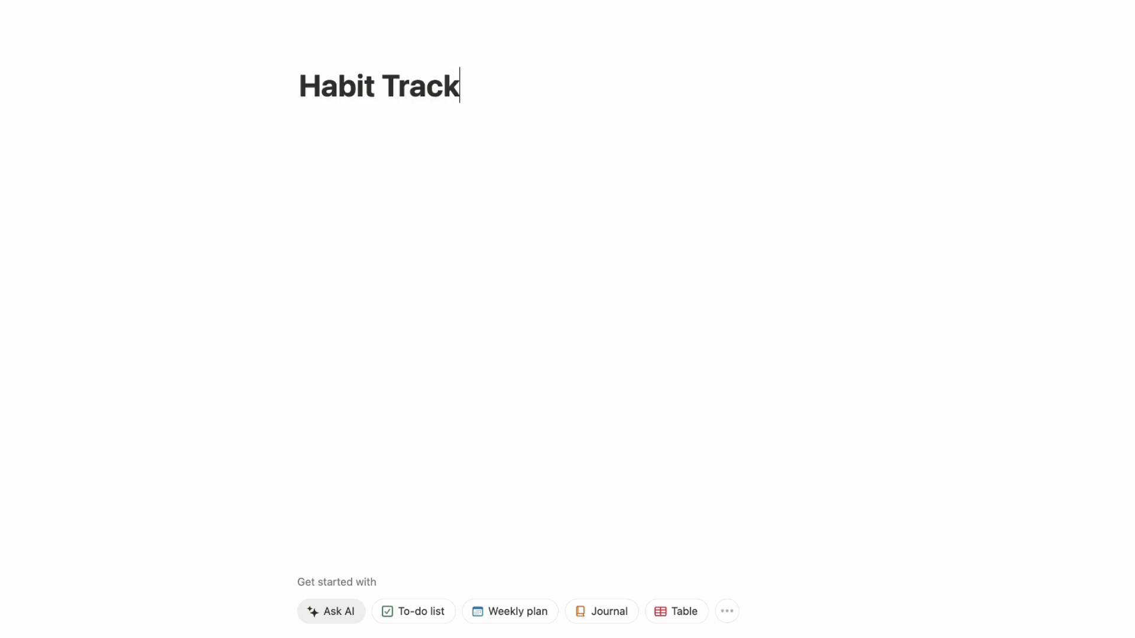
text(er Template)
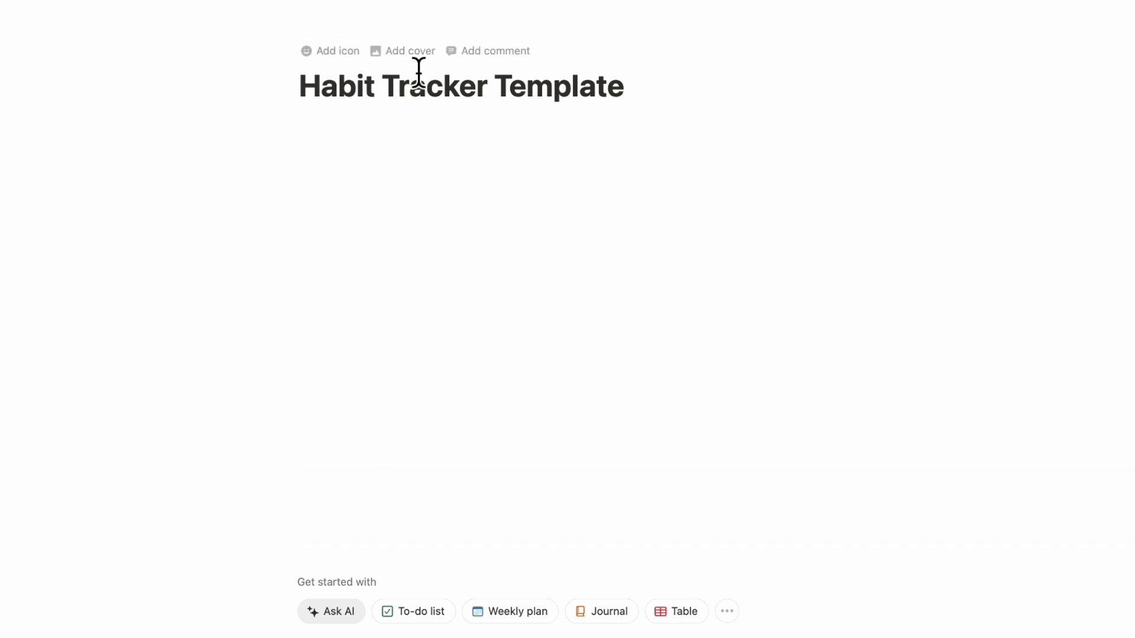
click(409, 52)
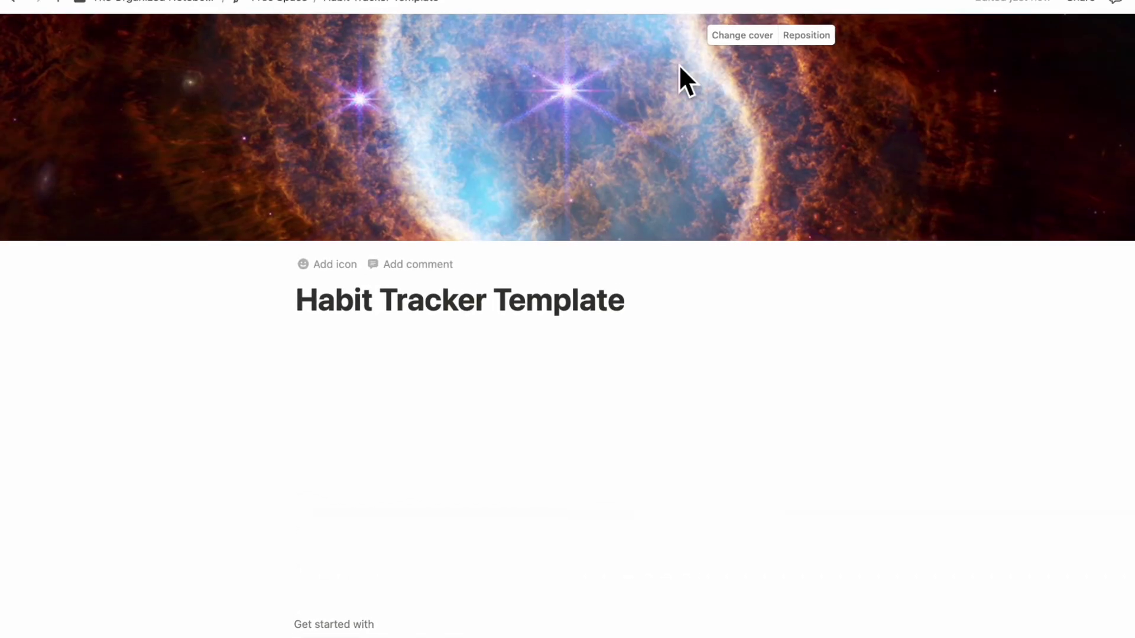
click(736, 49)
click(718, 77)
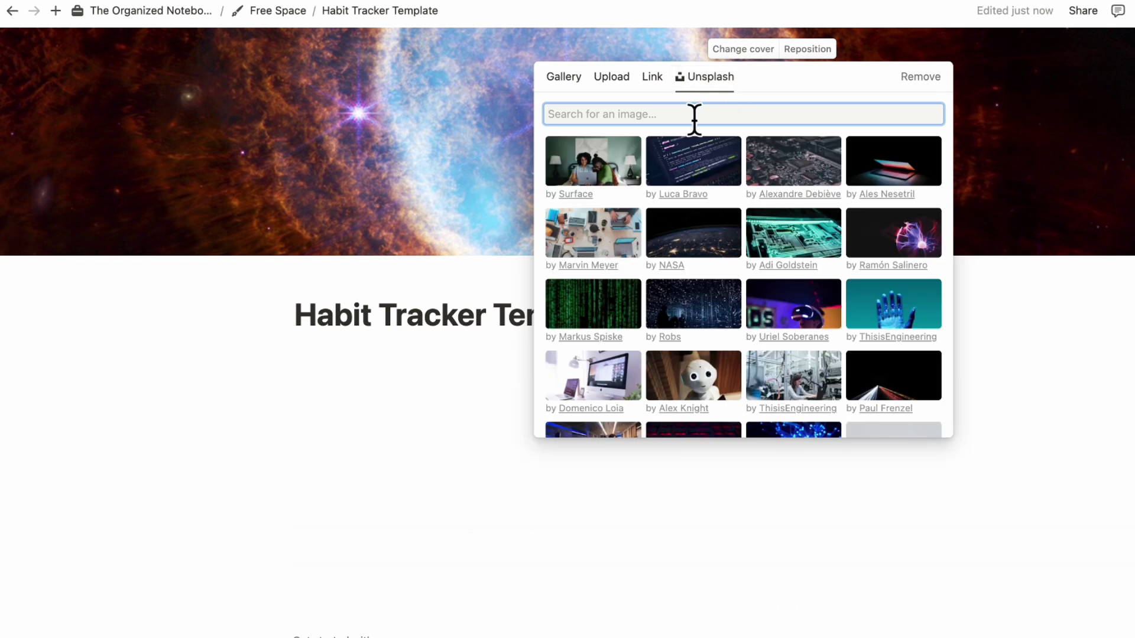
text(notebook)
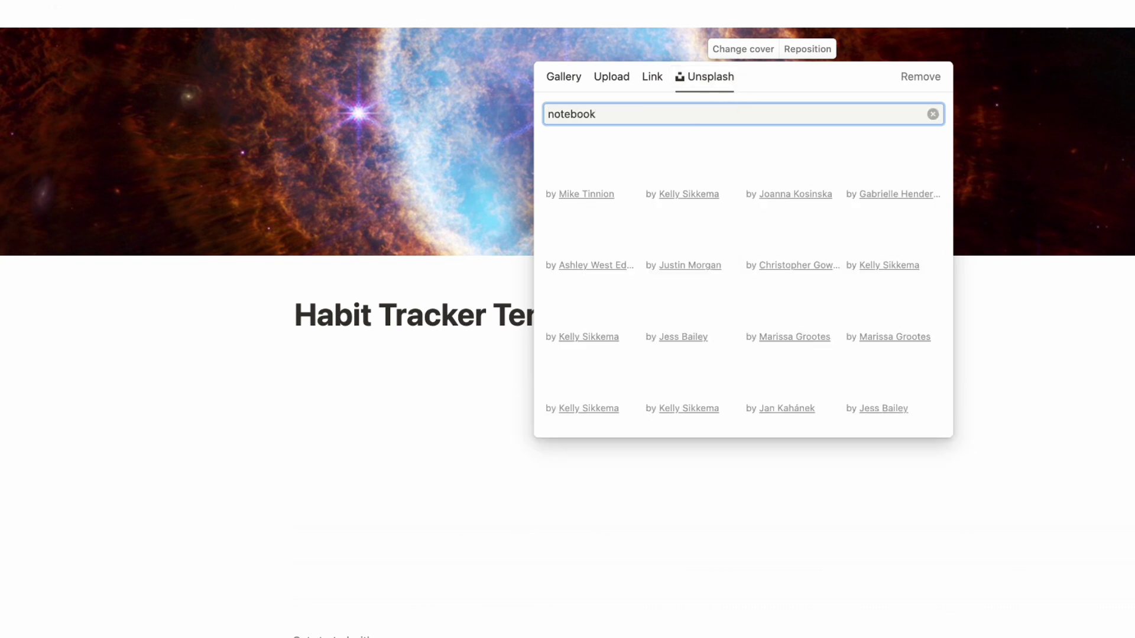
click(694, 304)
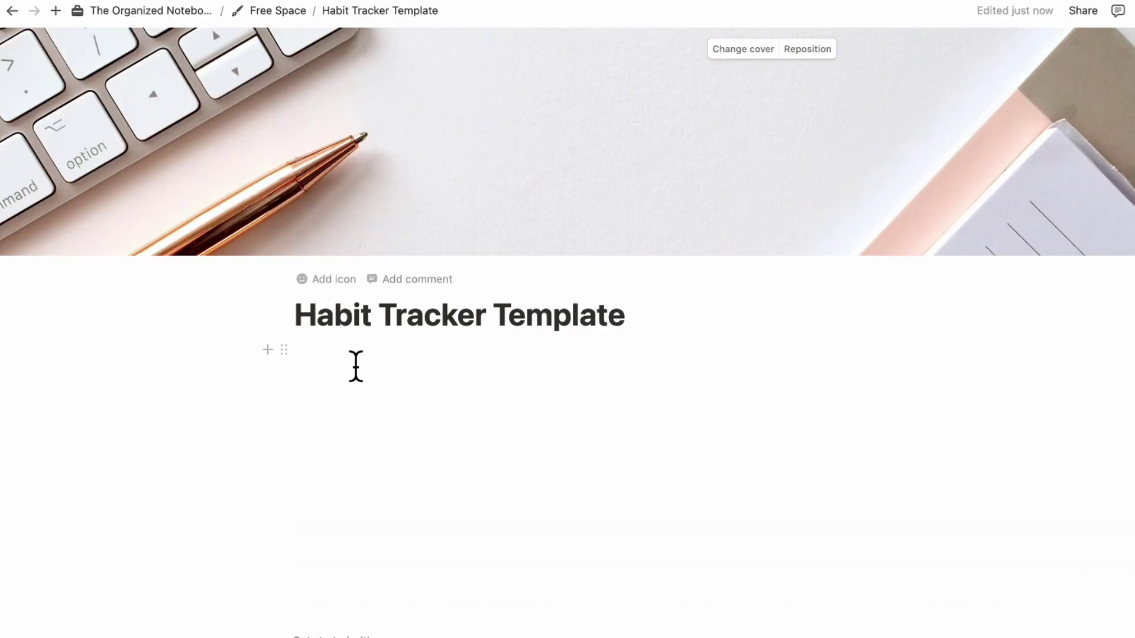
Add a dark checklist icon to the page, filtering the icon set by "check"
click(337, 284)
click(236, 304)
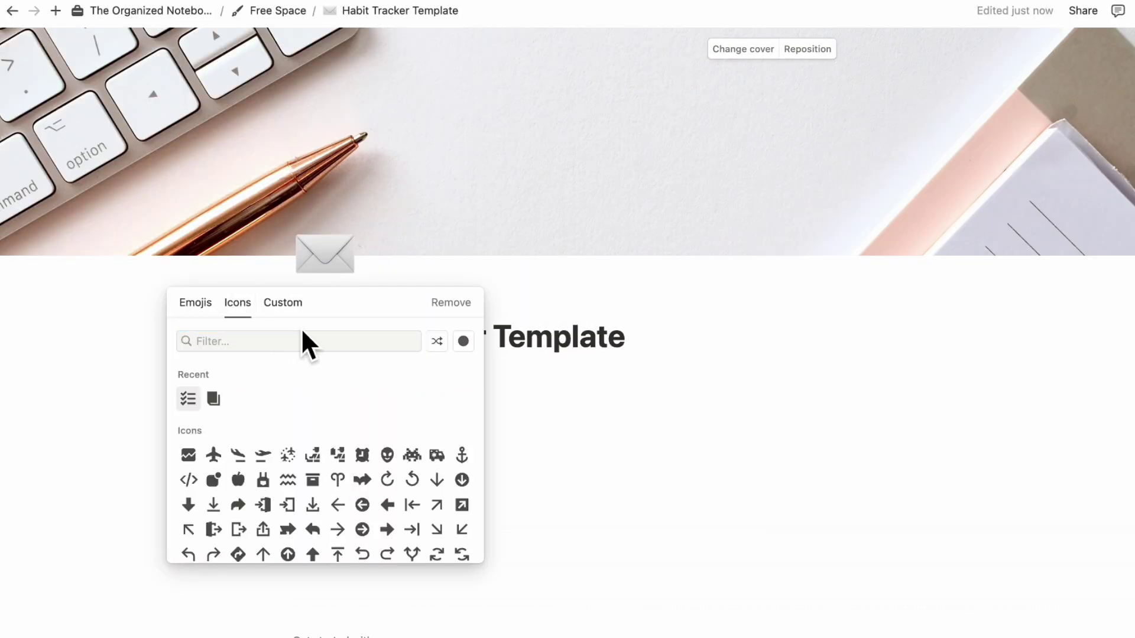
click(261, 346)
text(check)
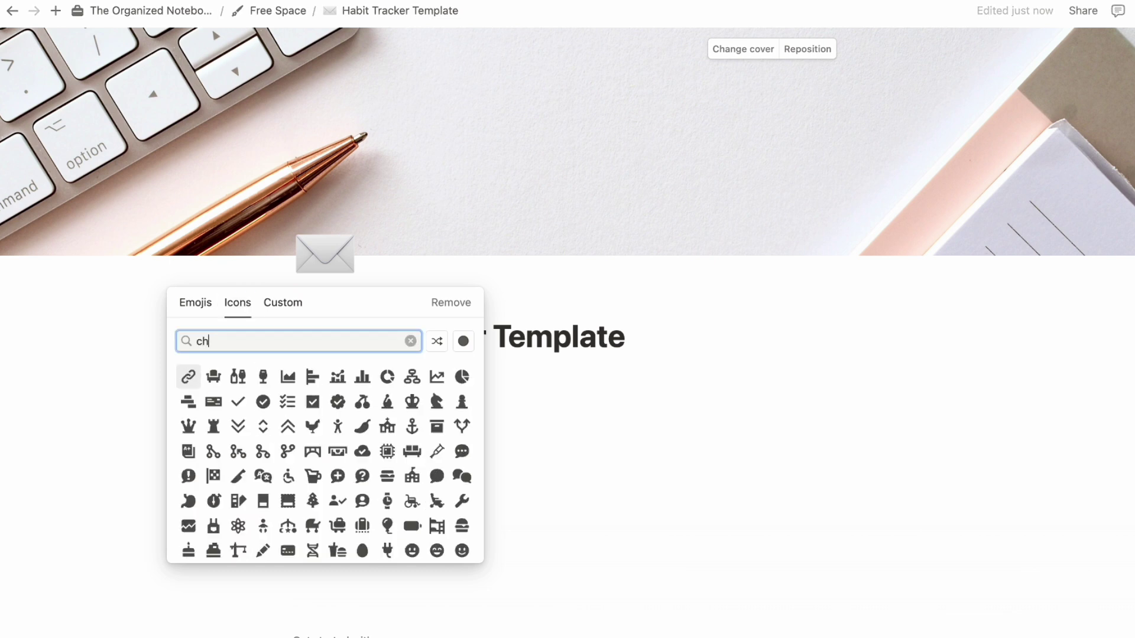
click(214, 377)
click(388, 374)
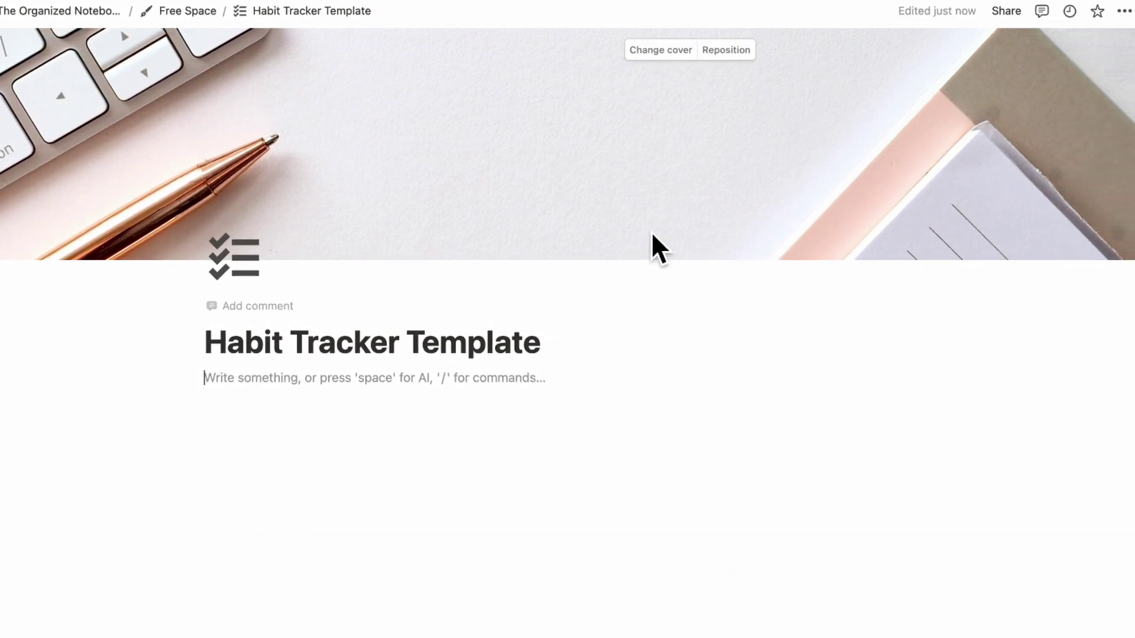
Turn on small text and full width for the page
click(1124, 11)
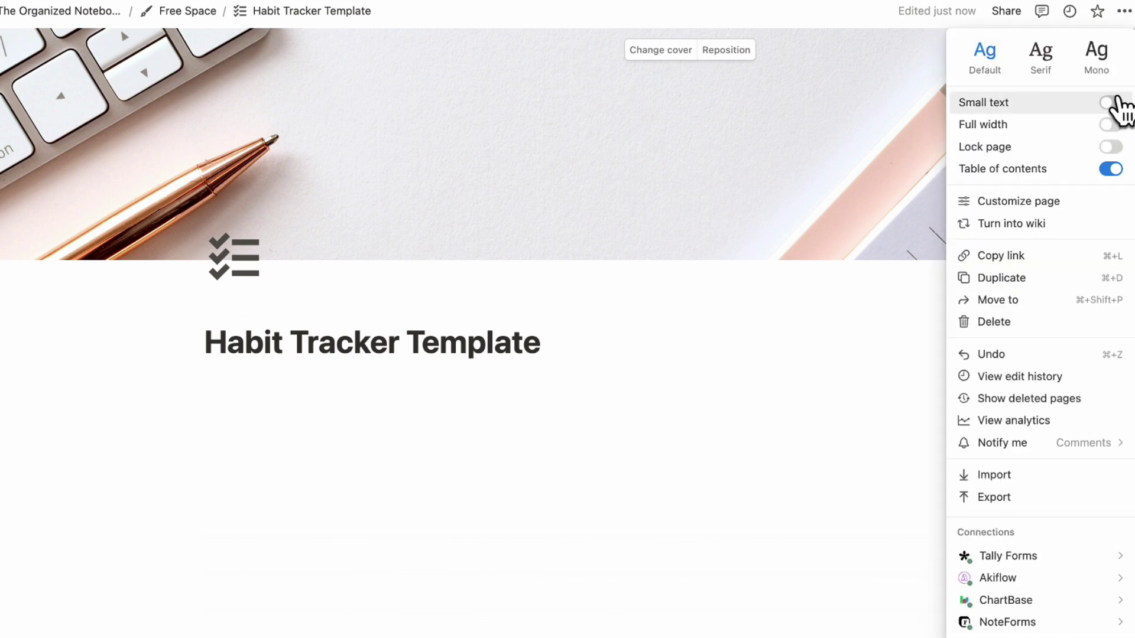
click(1114, 104)
click(1110, 125)
click(621, 335)
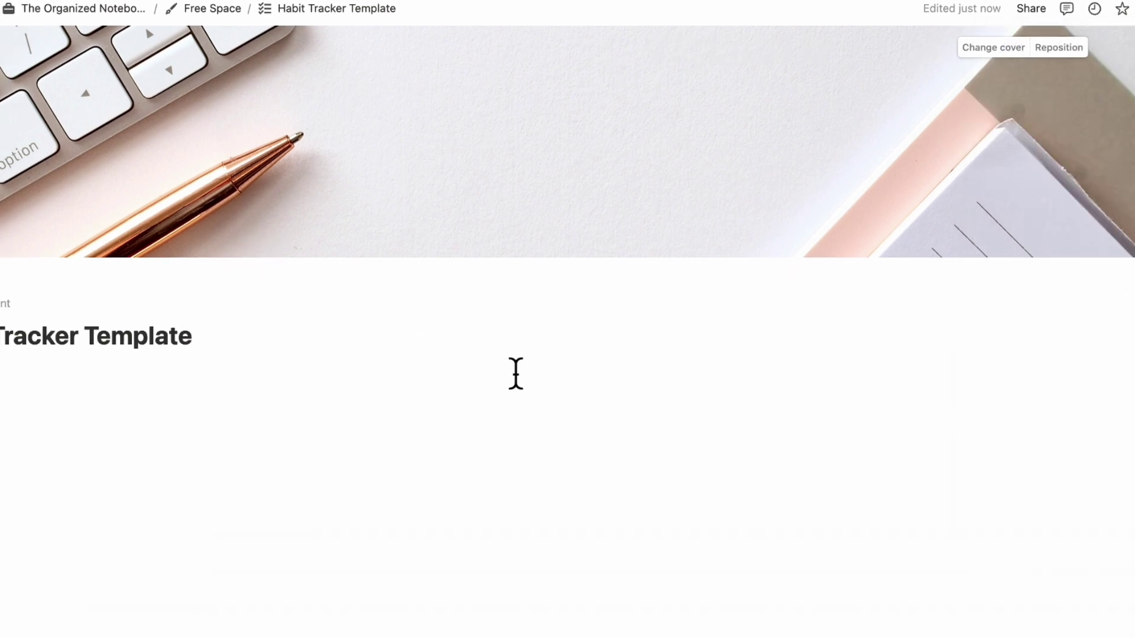
Insert a two-column layout in the page body below the title
click(214, 362)
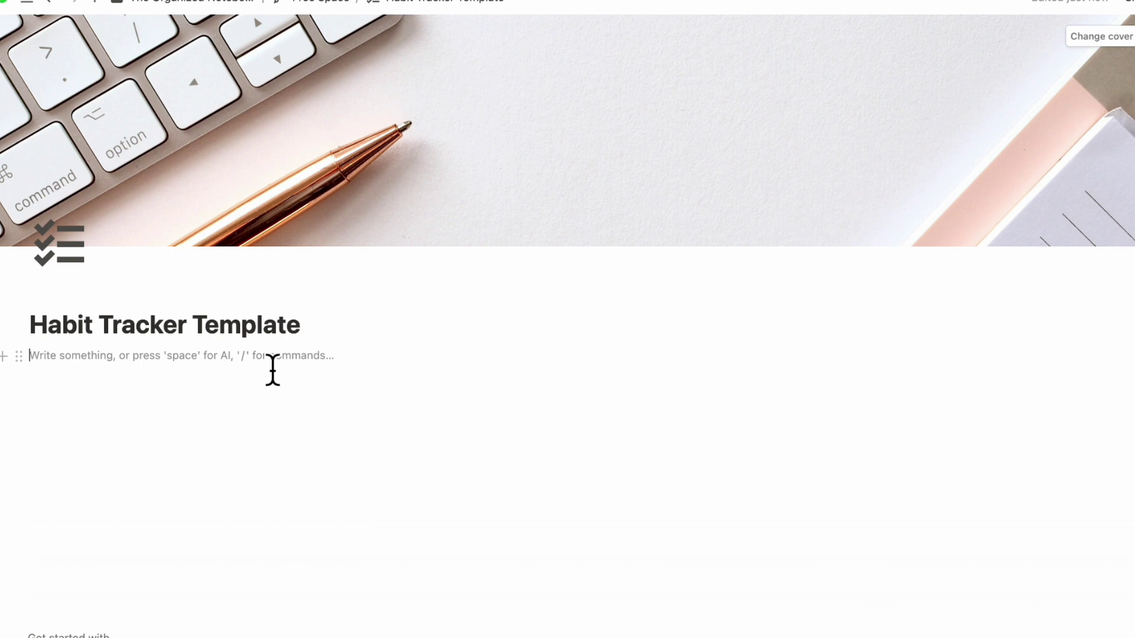
text(/col)
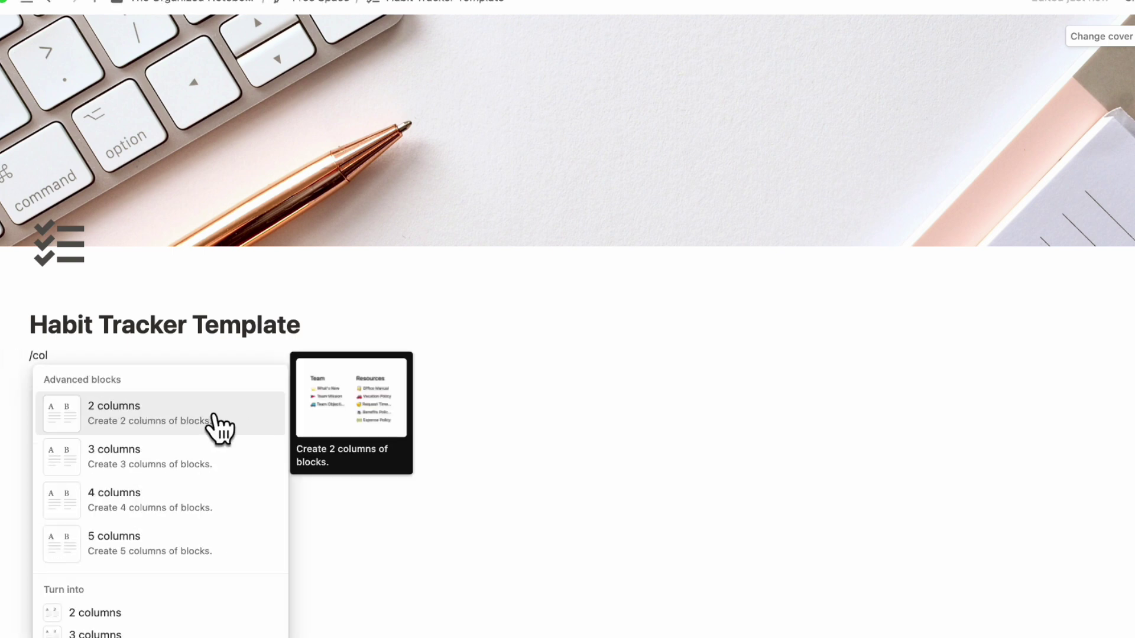
click(223, 419)
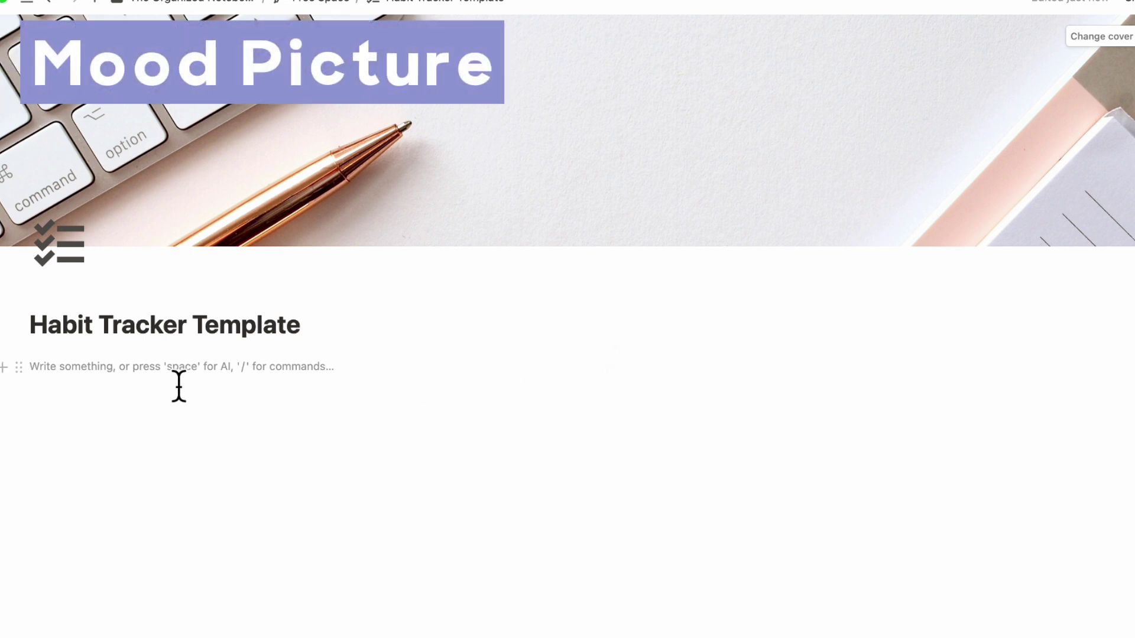
Insert the "Follow that dream" street sign photo from an Unsplash search for "motivational quote" into the first column and narrow that column
text(/image)
click(107, 437)
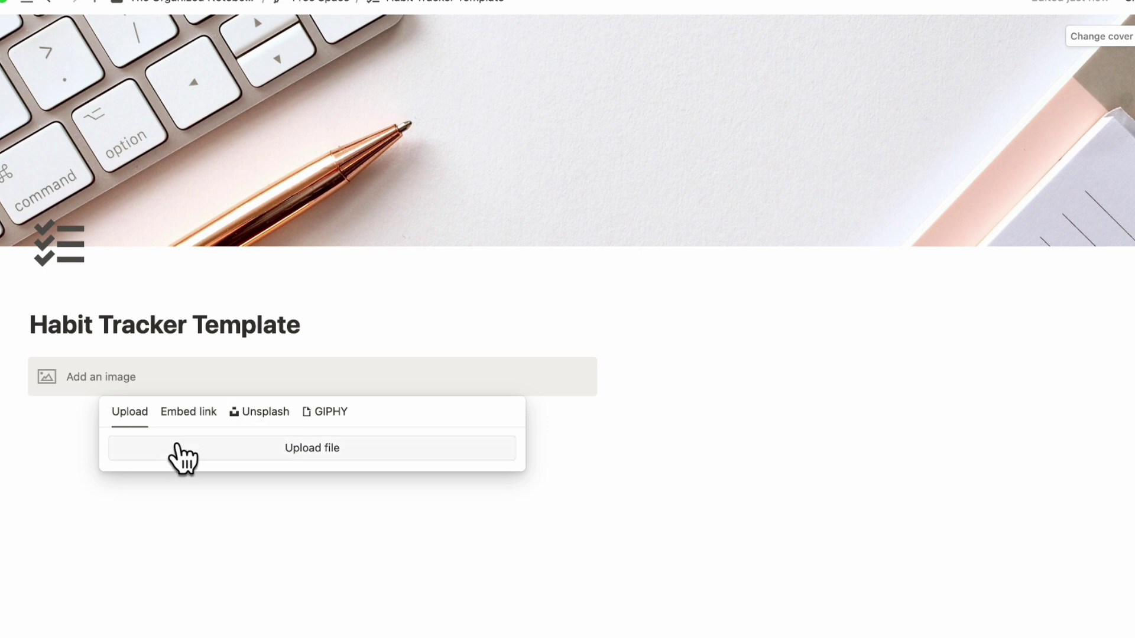
click(263, 412)
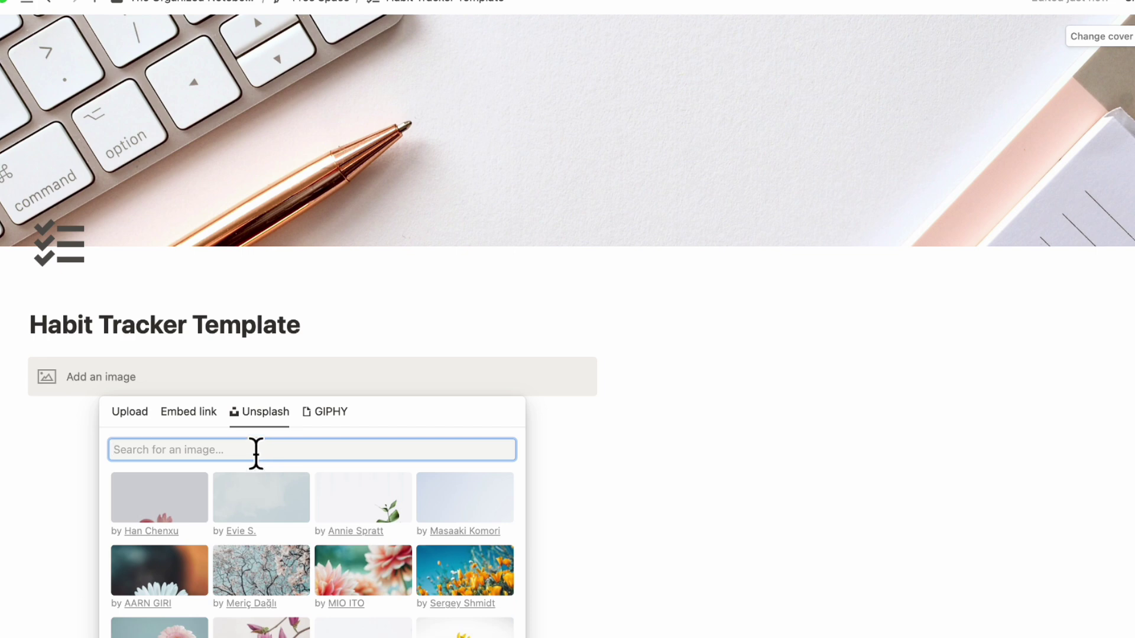
text(motivational quote)
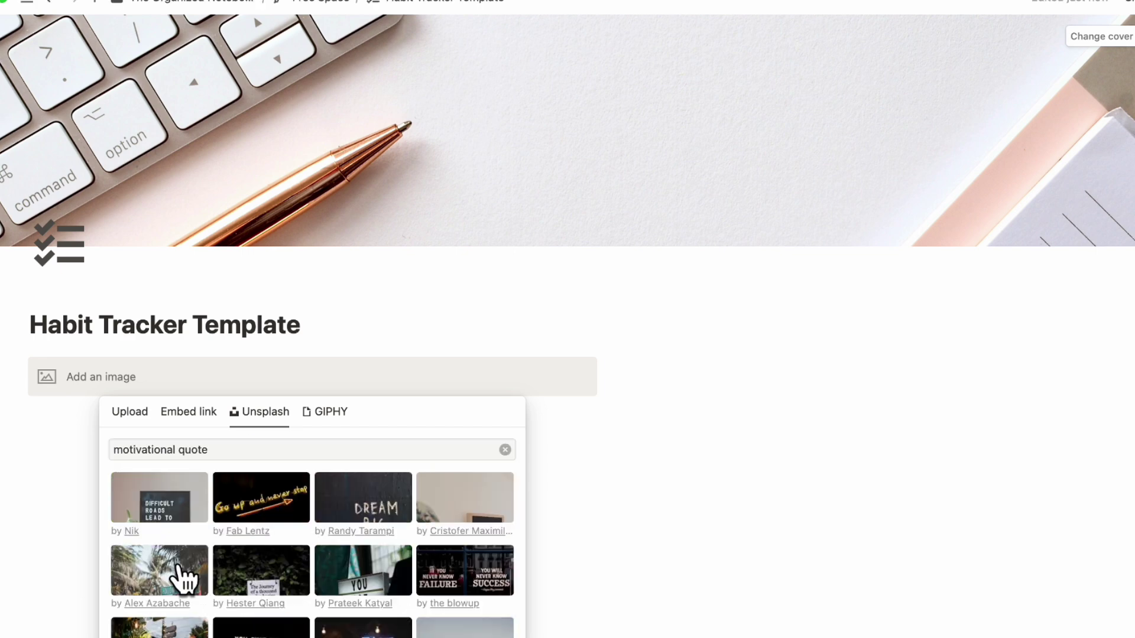
click(183, 576)
drag(620, 456, 329, 444)
Add a Heading 3 reading "Rewards & Goals" in the second column with a divider beneath it
click(438, 376)
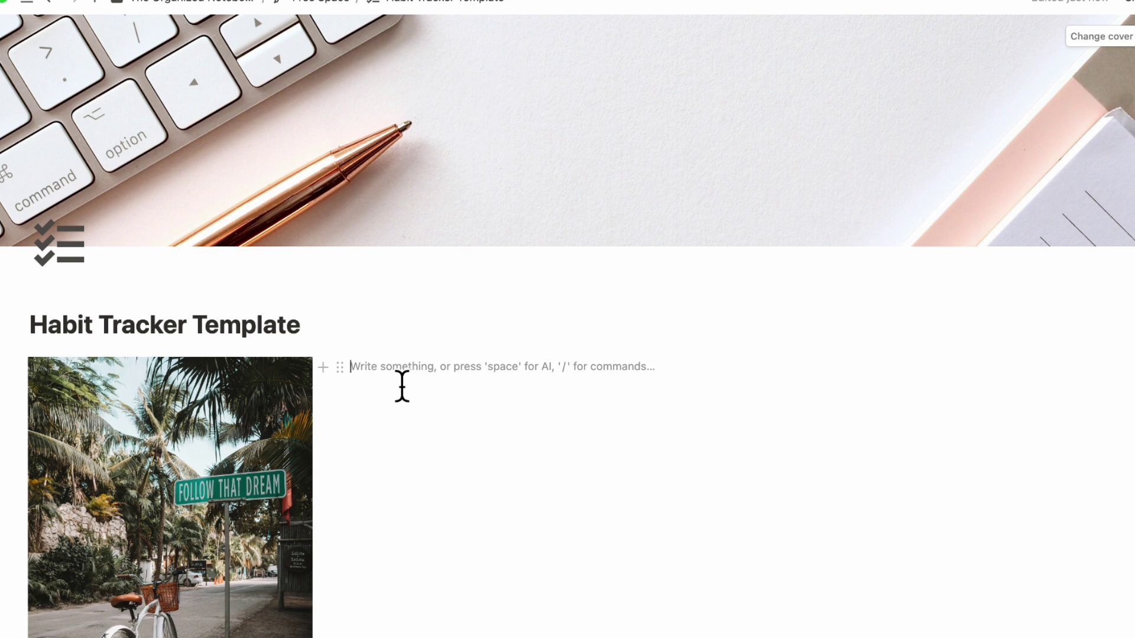
text(/heading)
click(451, 513)
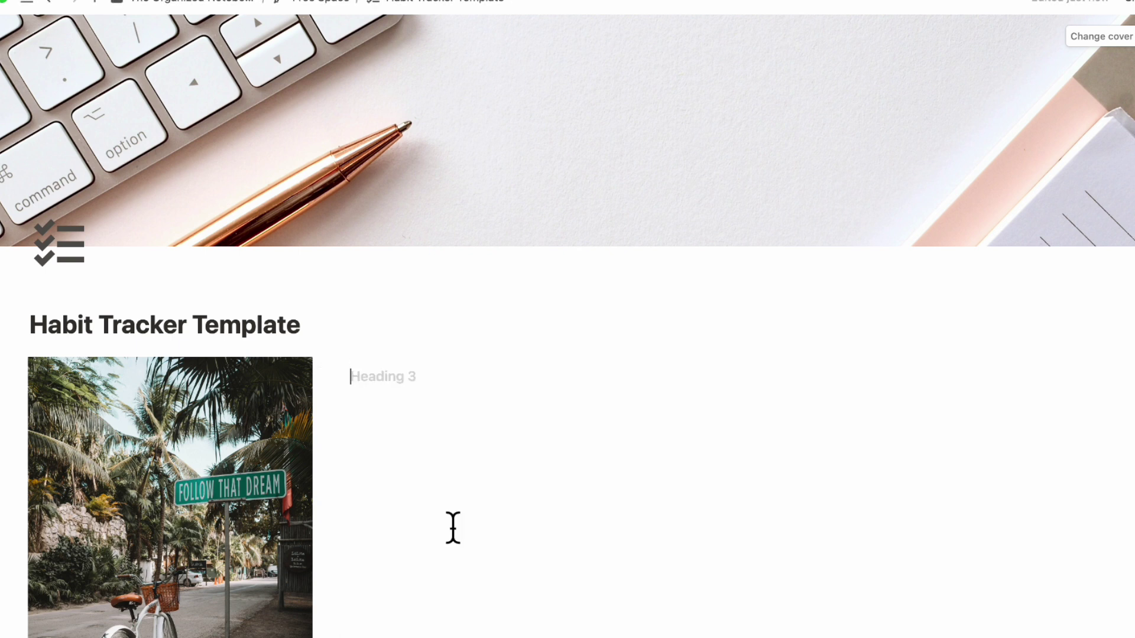
text(Rewards)
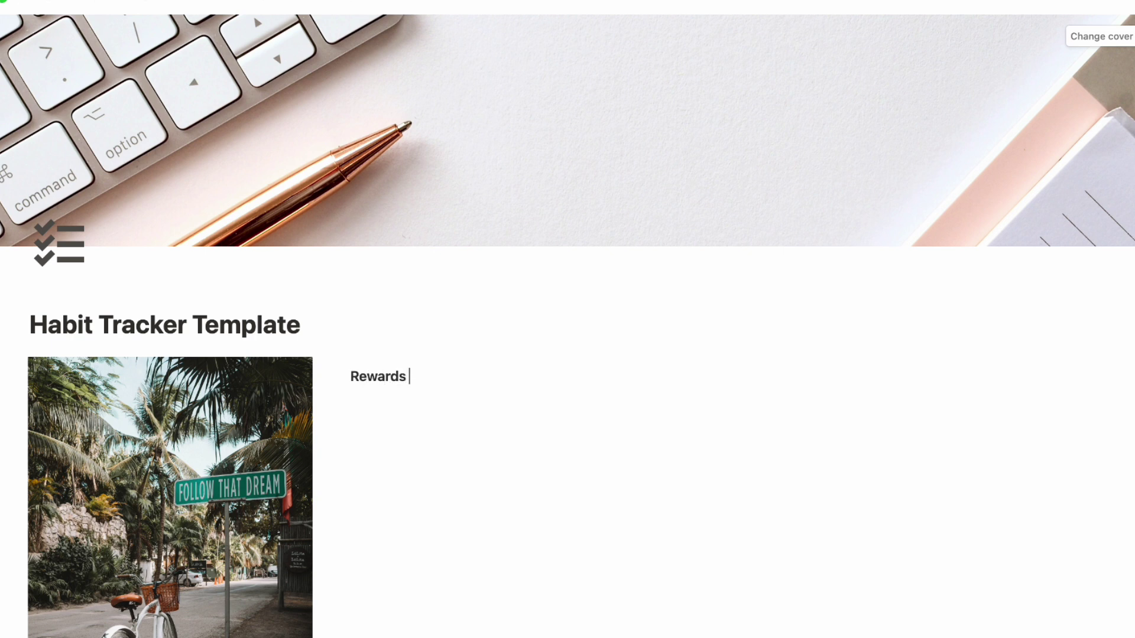
text( & Goals)
key(Return)
text(/divider)
key(Return)
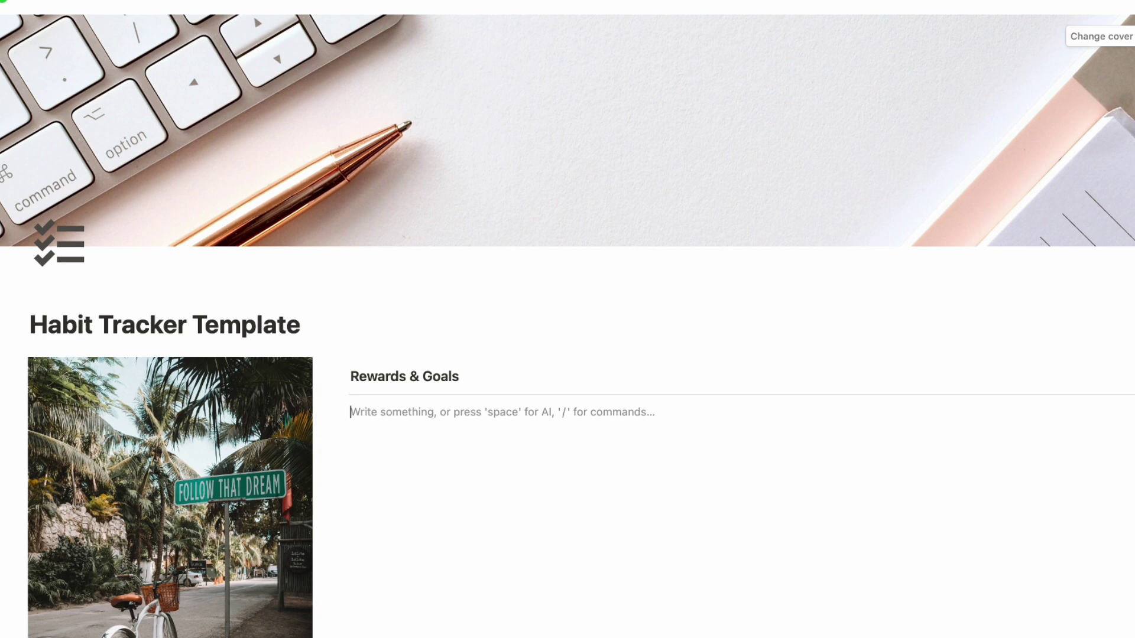
Create a new gallery database under the divider and title it "Rewards & Goals"
text(/galler)
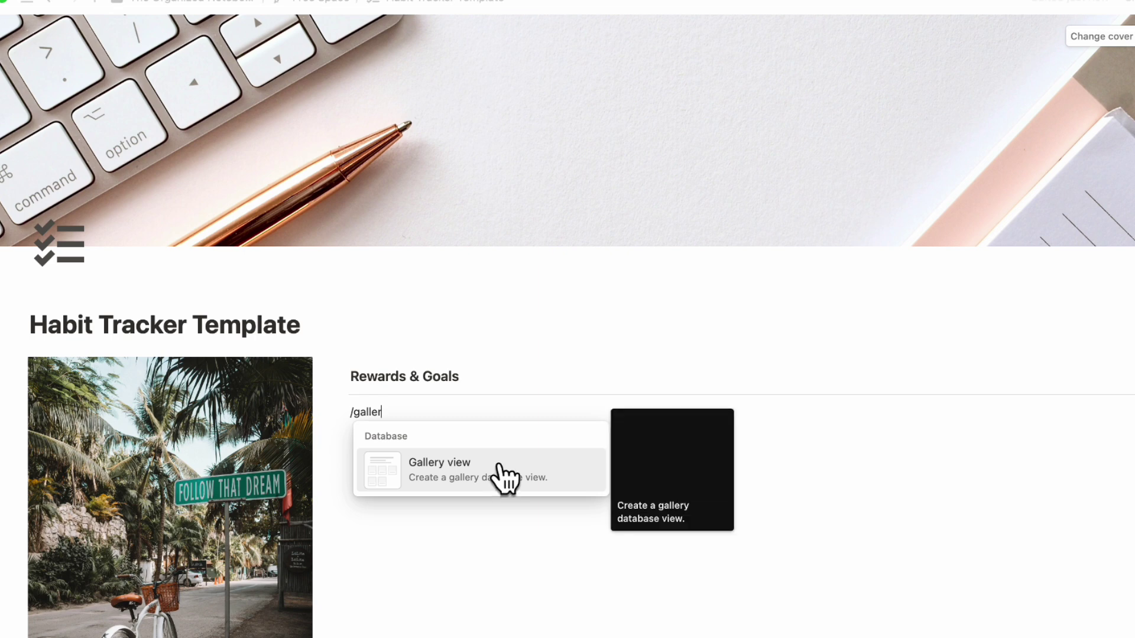
click(498, 473)
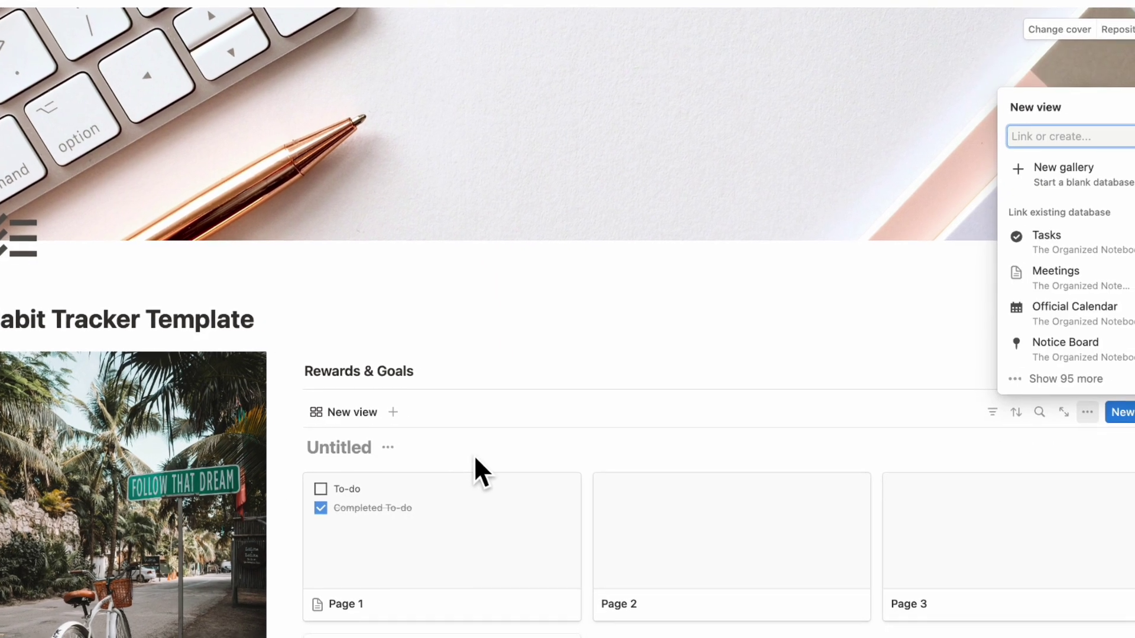
click(1104, 178)
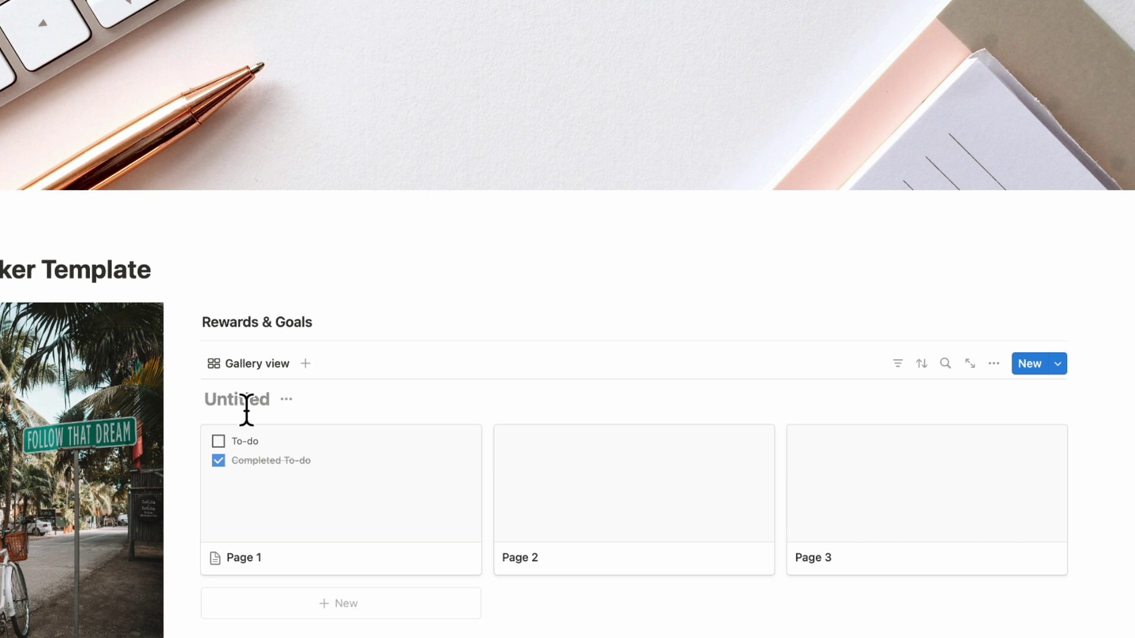
text(Rewards & Goals)
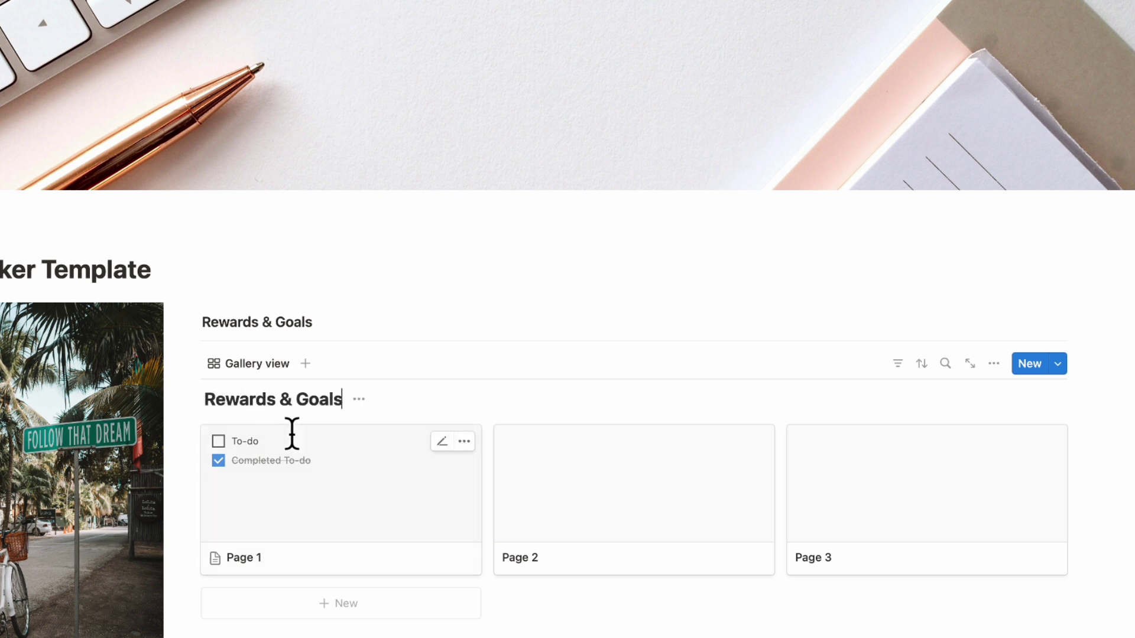
Hide the gallery database's title and rename its view to "View"
click(360, 400)
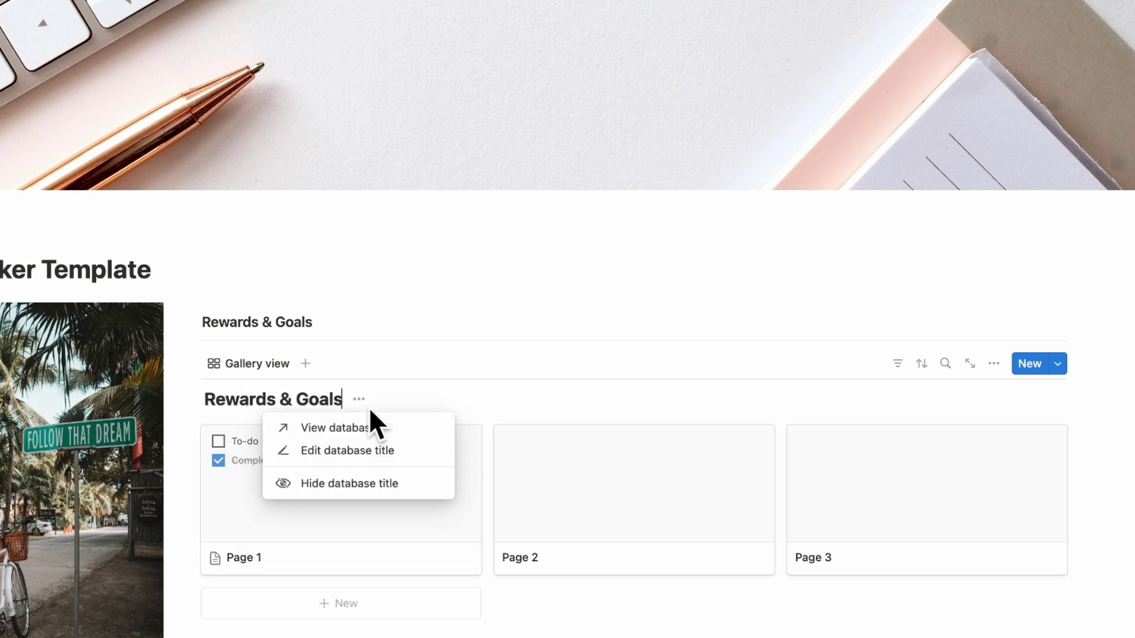
click(388, 481)
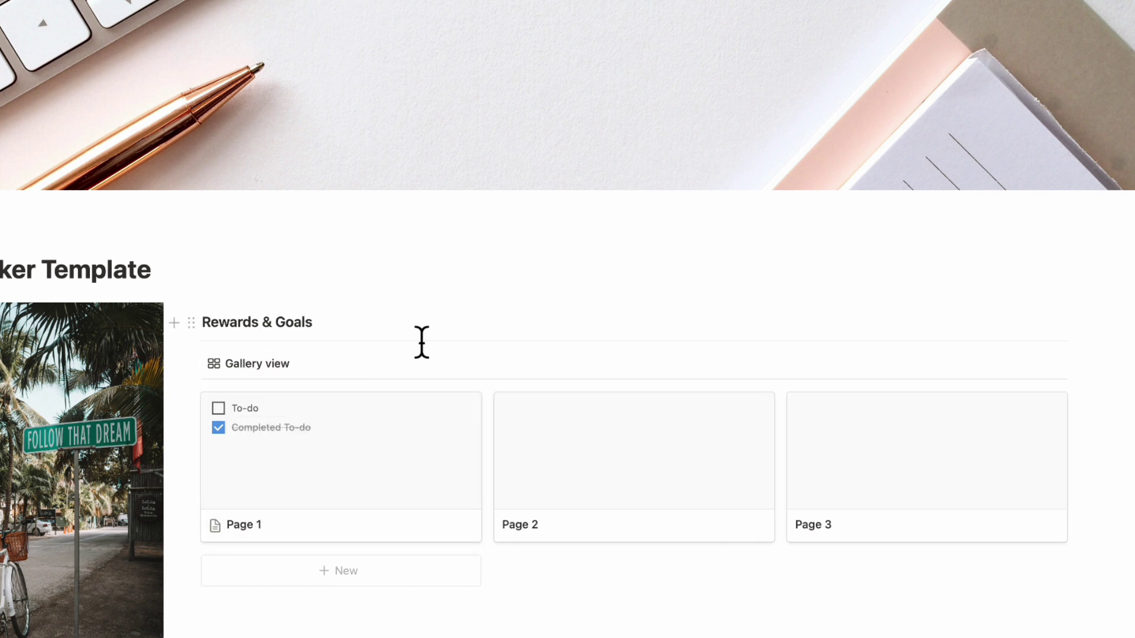
click(257, 366)
click(265, 397)
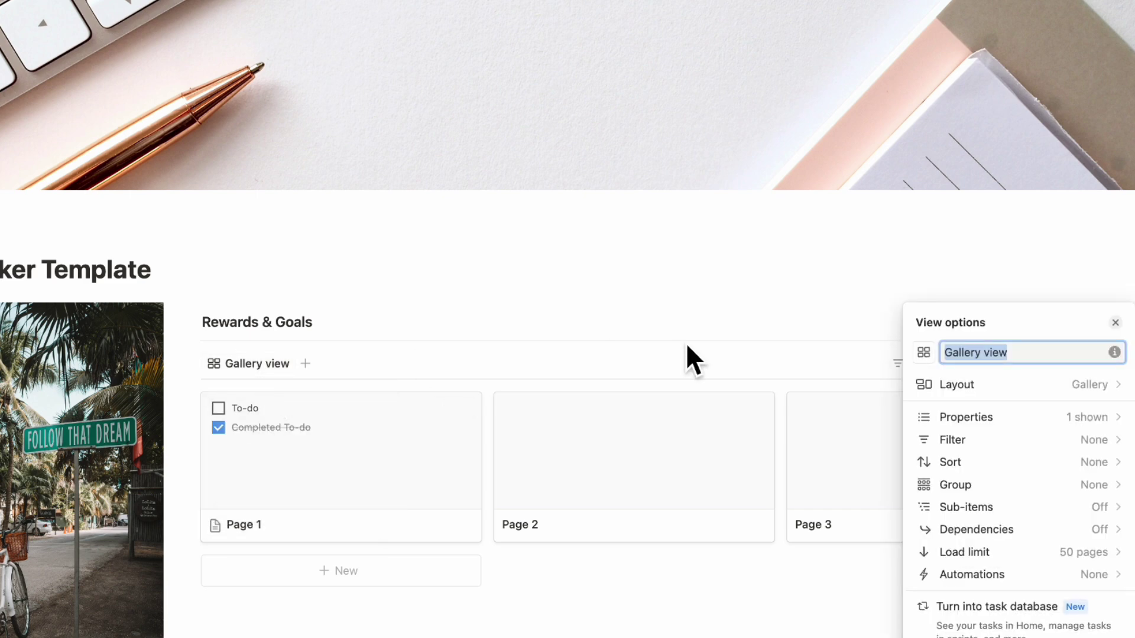
text(View)
Create a new page template for the Rewards & Goals database and title it "New Reward & Goal"
scroll(894, 526, down, 2)
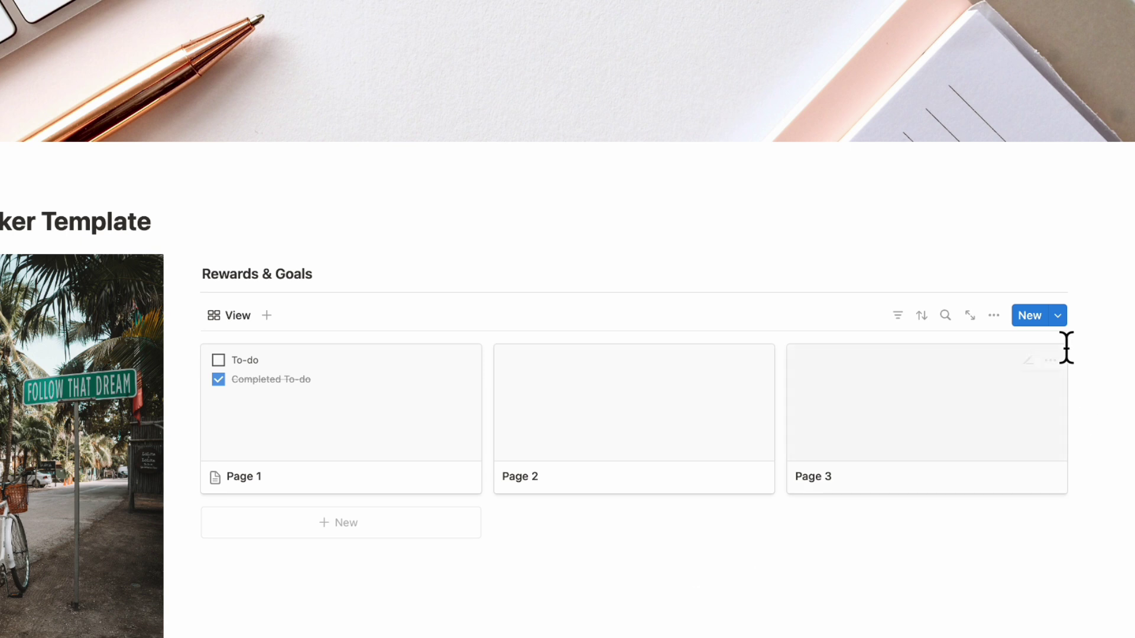
click(1059, 317)
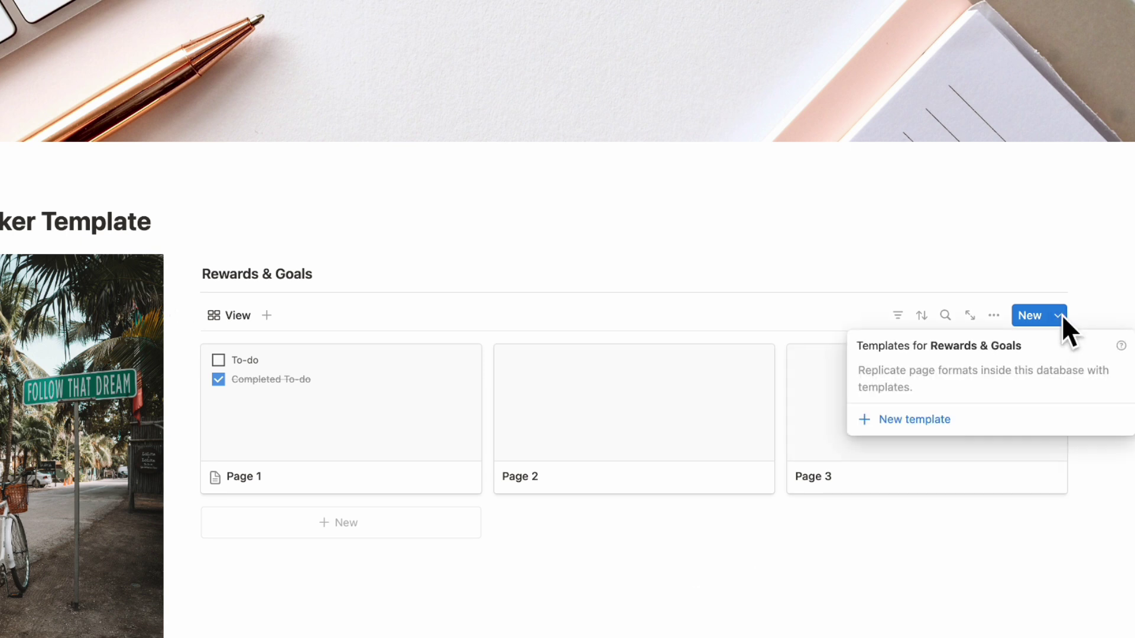
click(1005, 427)
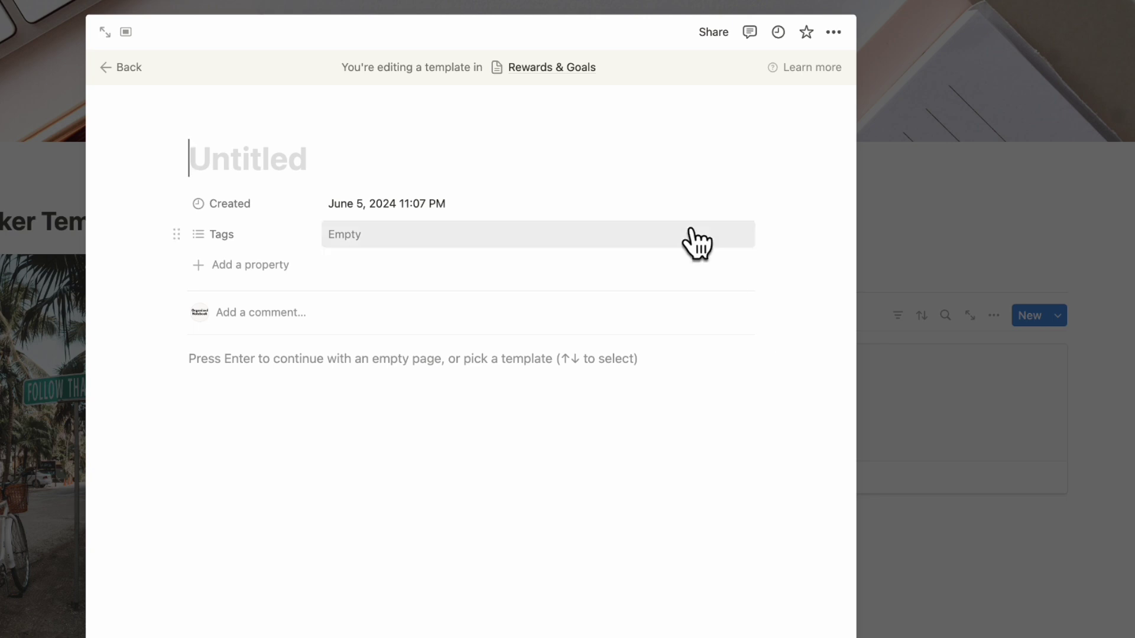
text(New Reward &)
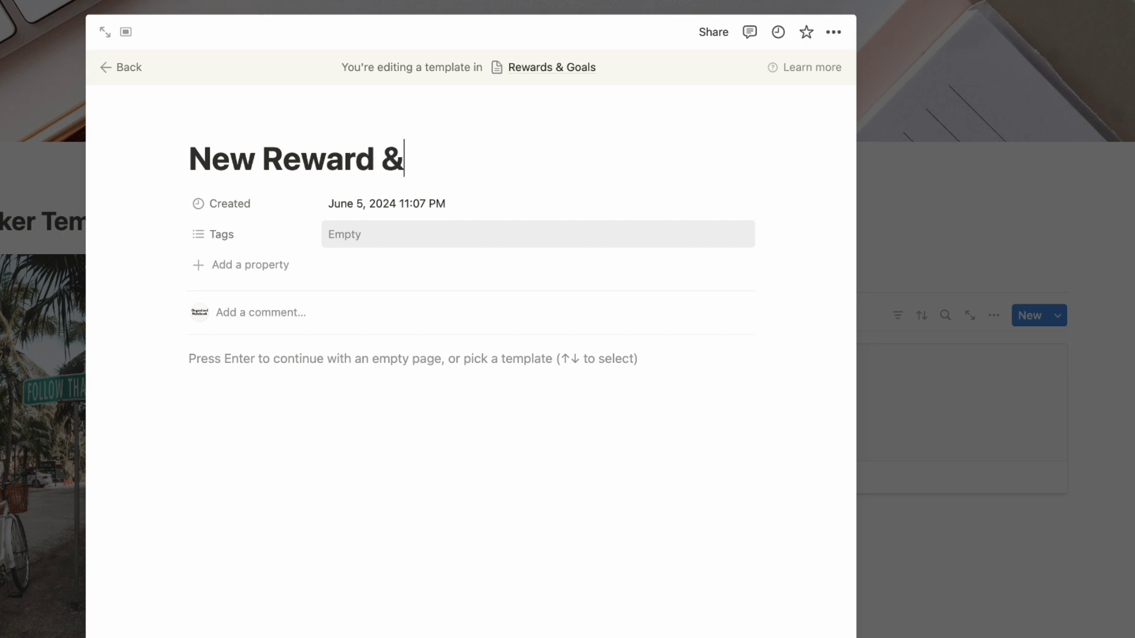
text( Goal)
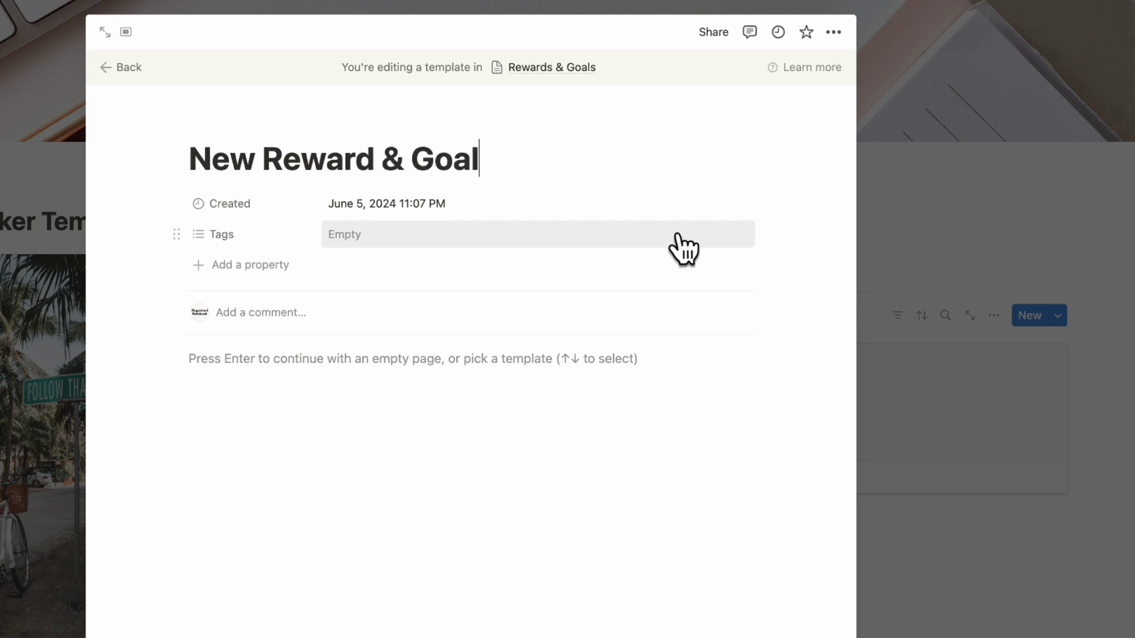
Delete the Created and Tags properties from the "New Reward & Goal" template
click(286, 207)
click(323, 335)
click(402, 360)
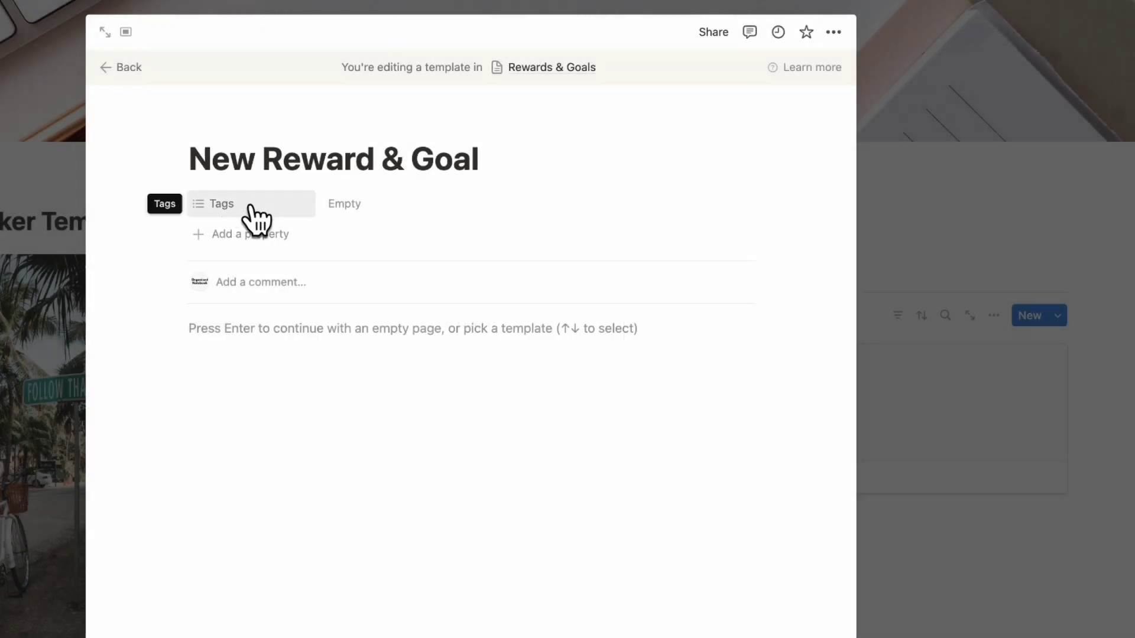
click(253, 204)
click(295, 335)
click(420, 358)
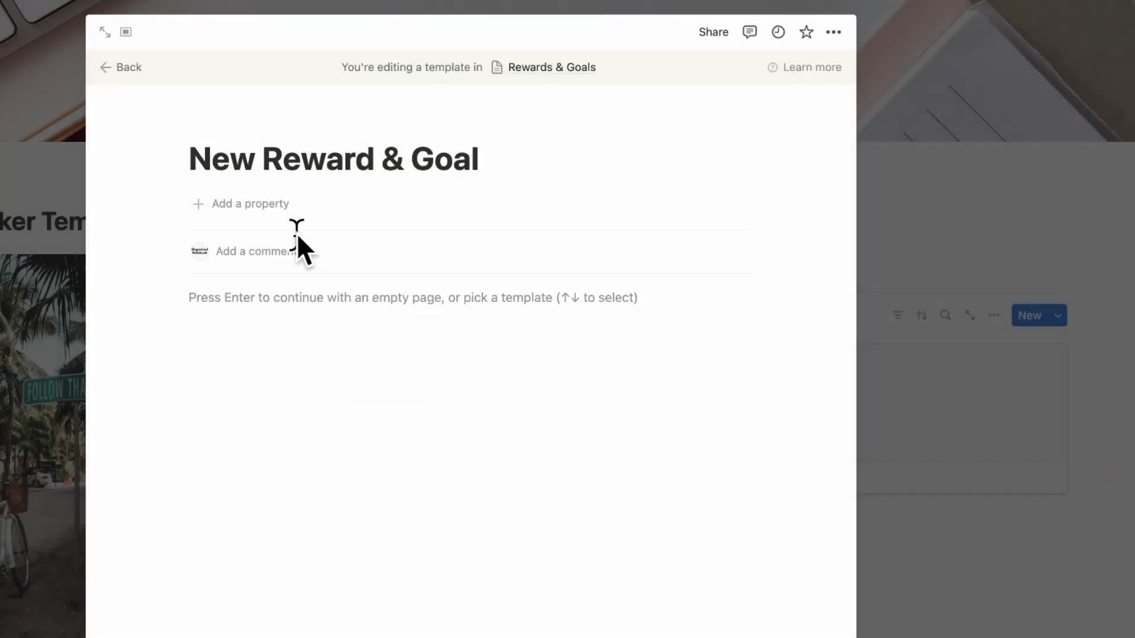
Add a Text property named "Note to self" to the template
click(268, 207)
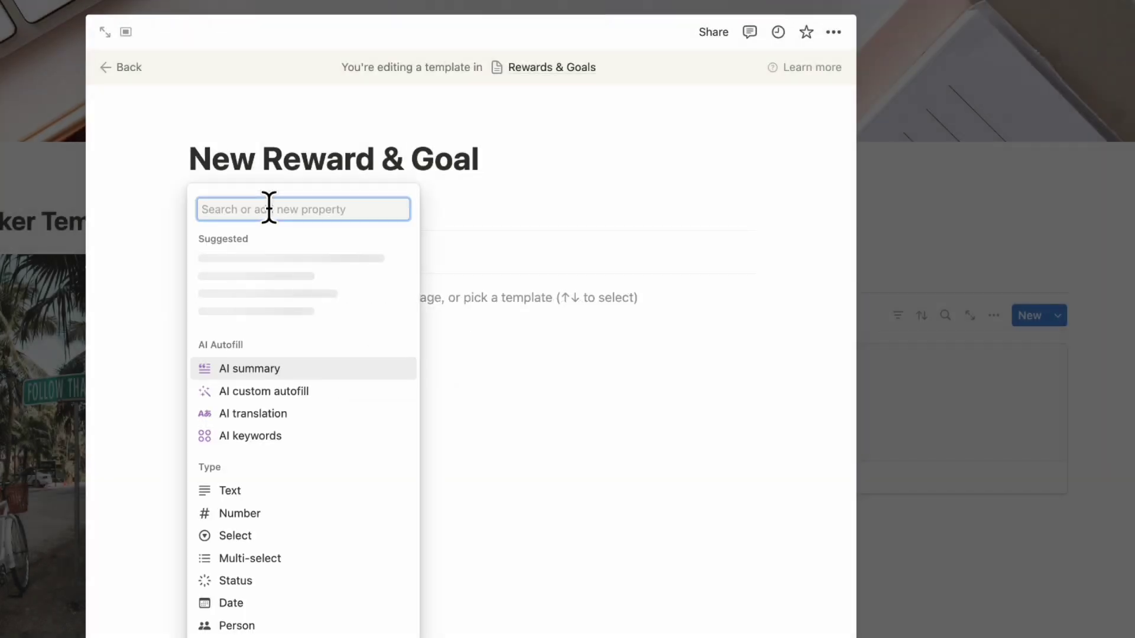
text(text)
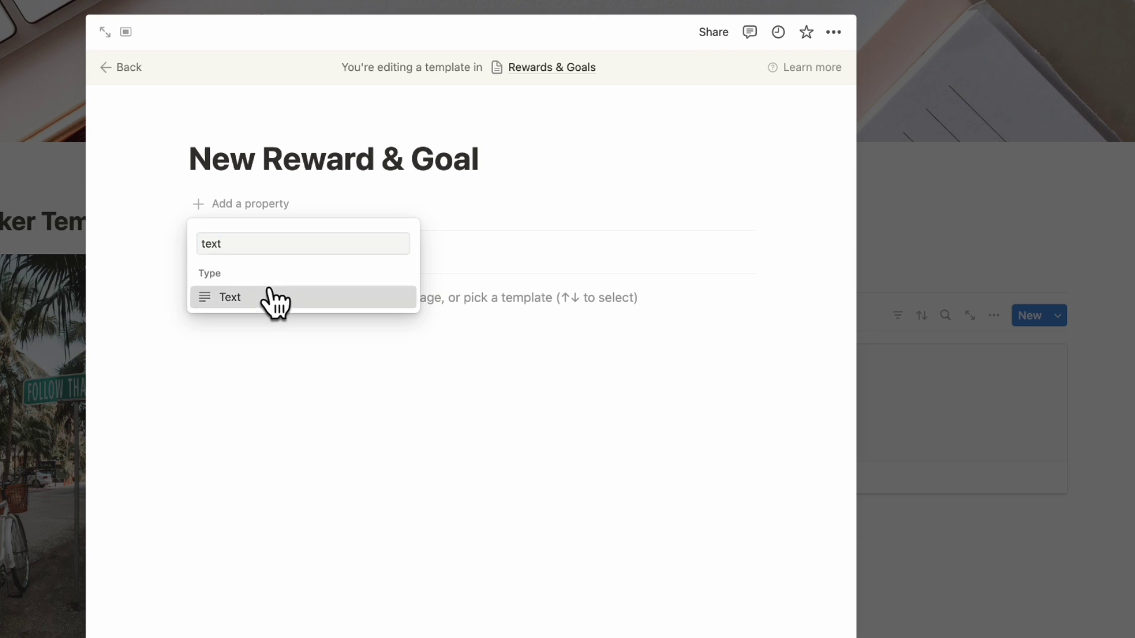
click(273, 298)
text(Note to self)
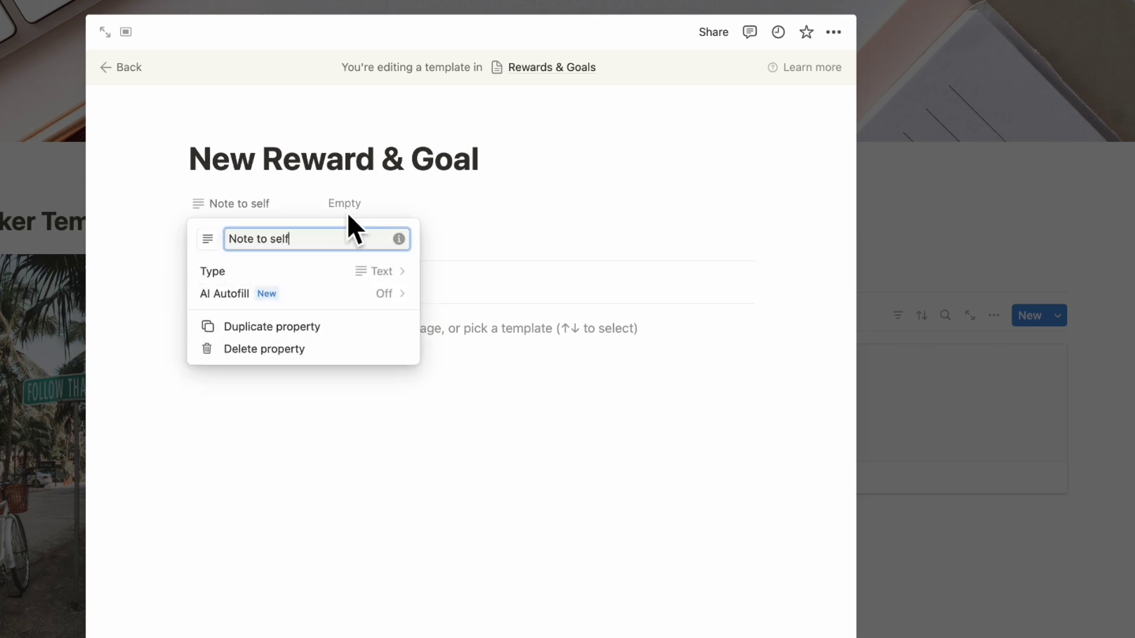
key(Return)
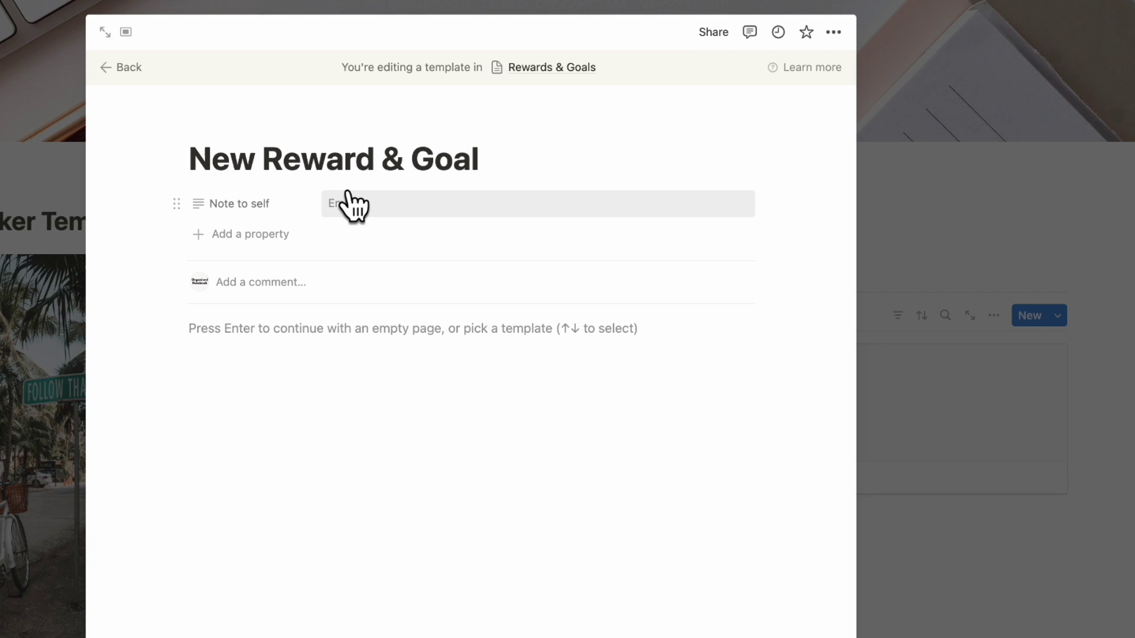
Write "Your Rewards & Goals" in the template body, giving the line a gray background and bold text
key(Return)
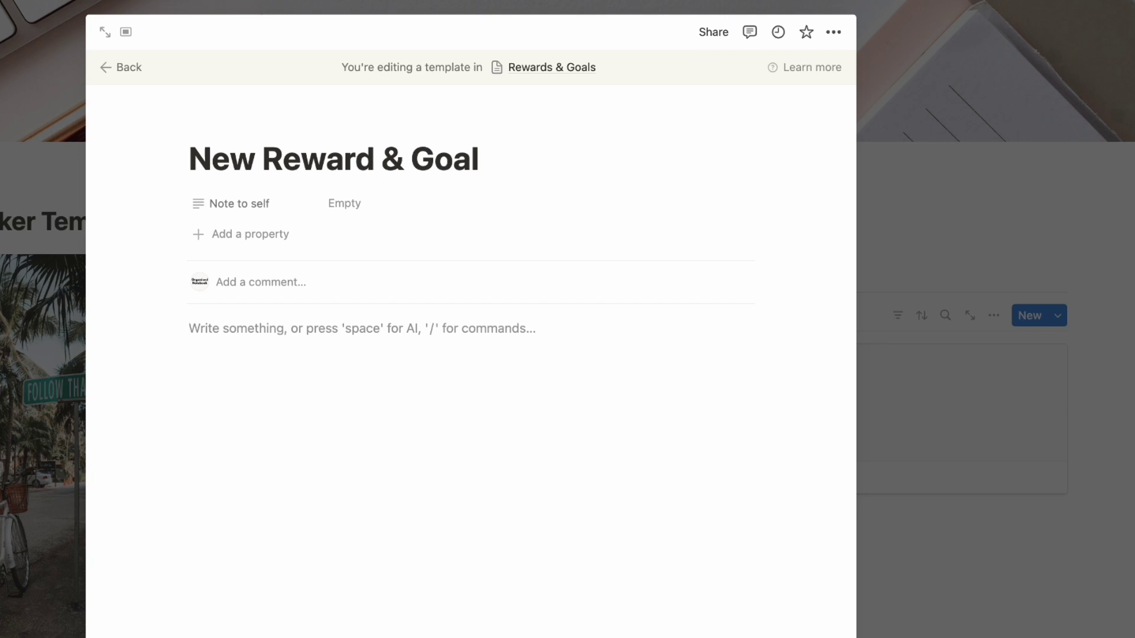
text(Your )
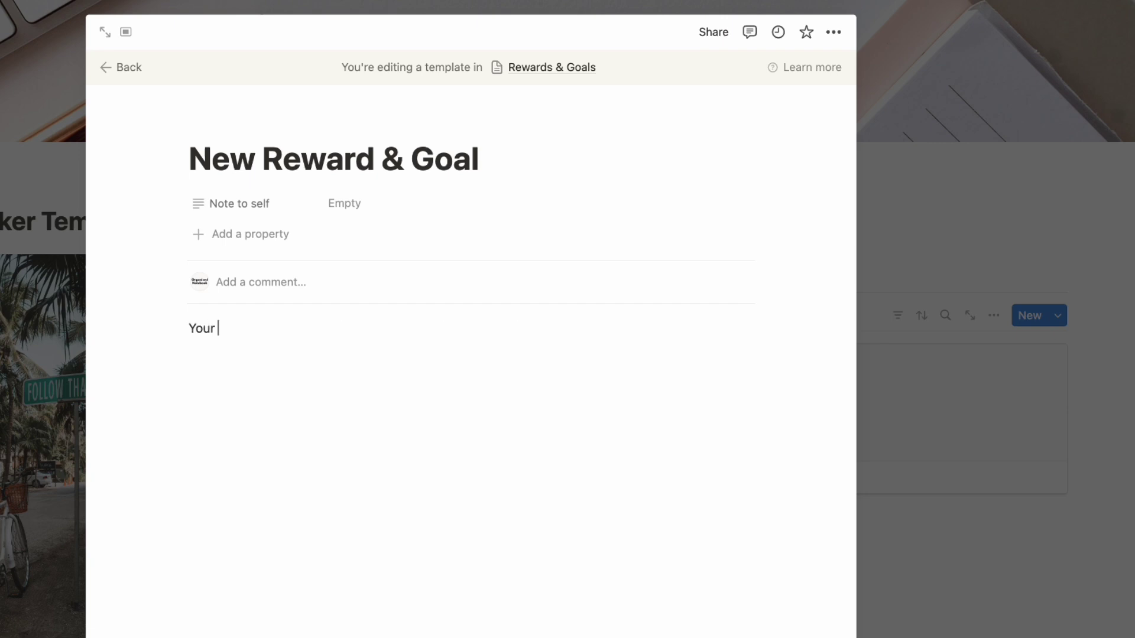
text(Rewards & Goals)
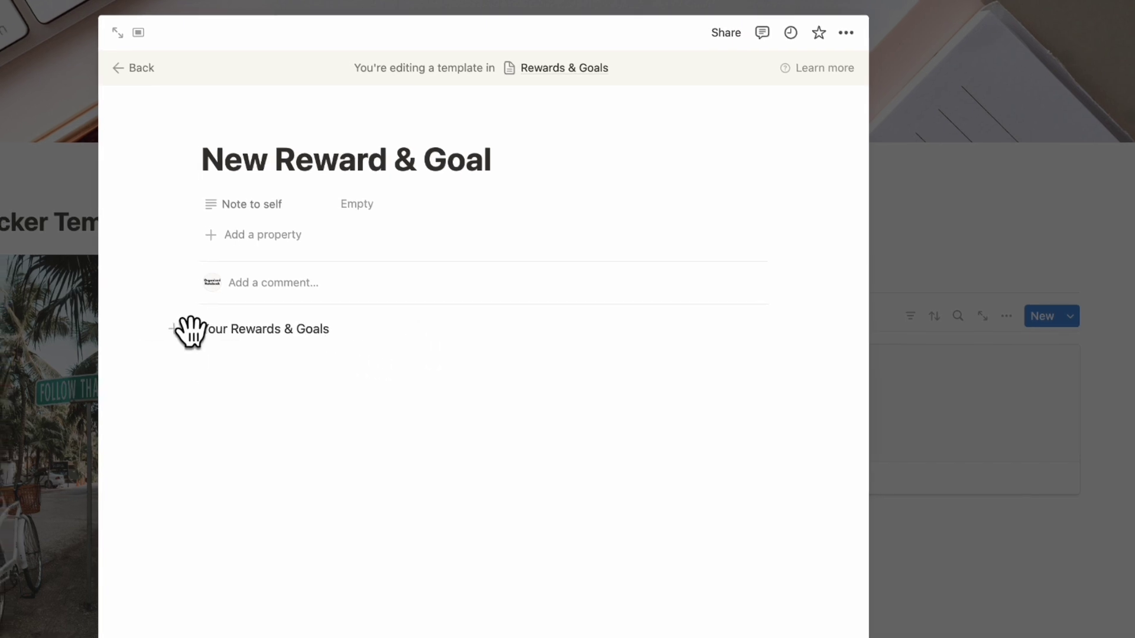
click(179, 329)
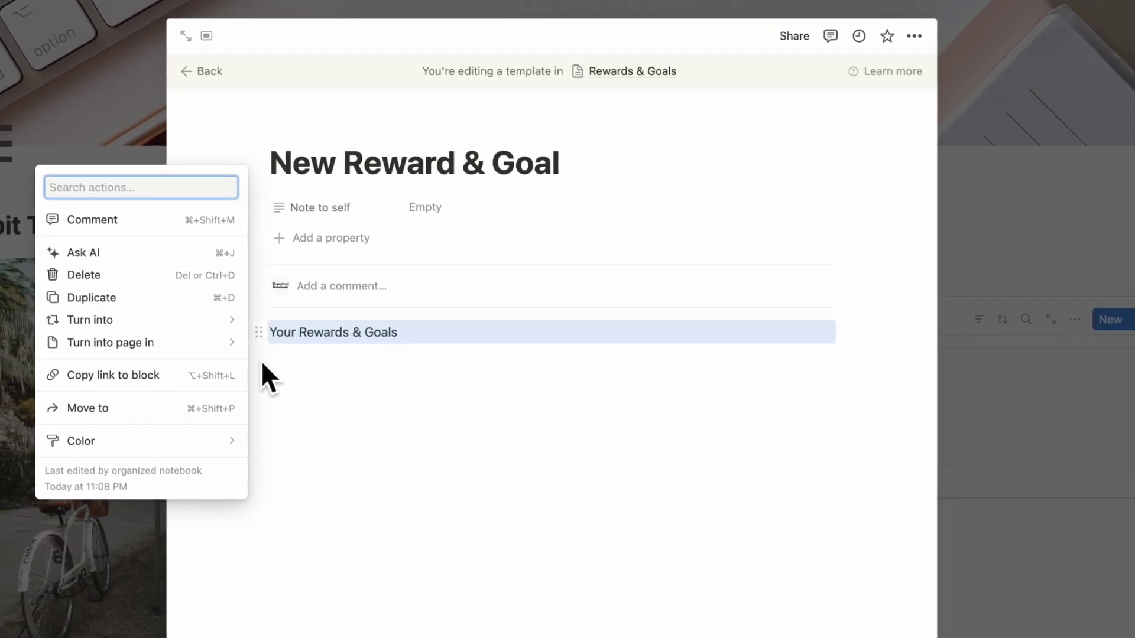
mouse_move(195, 442)
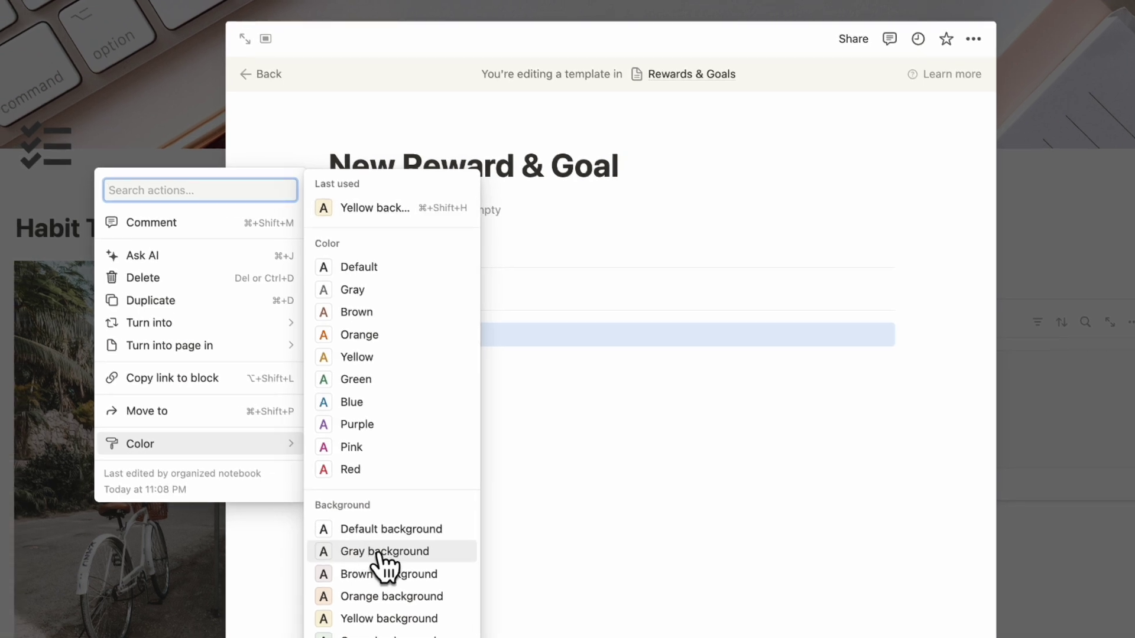
click(381, 552)
triple_click(430, 337)
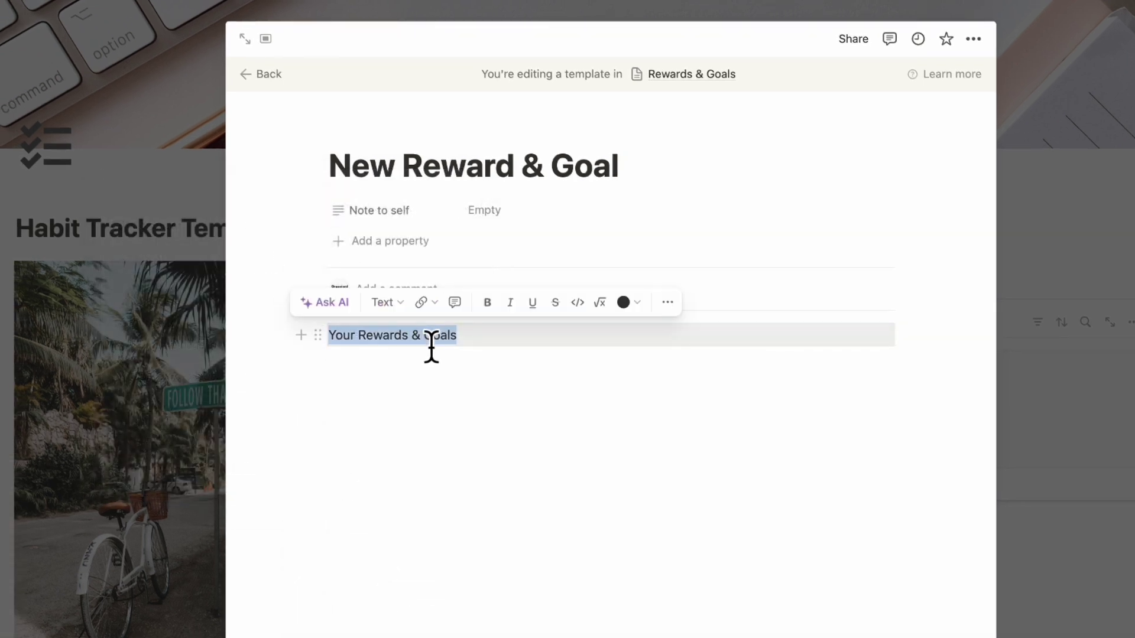
click(487, 304)
Add a to-do list under that line with items "Goal 1 - Reward 1" through "Goal 4 - Reward 4", and close the template
click(413, 373)
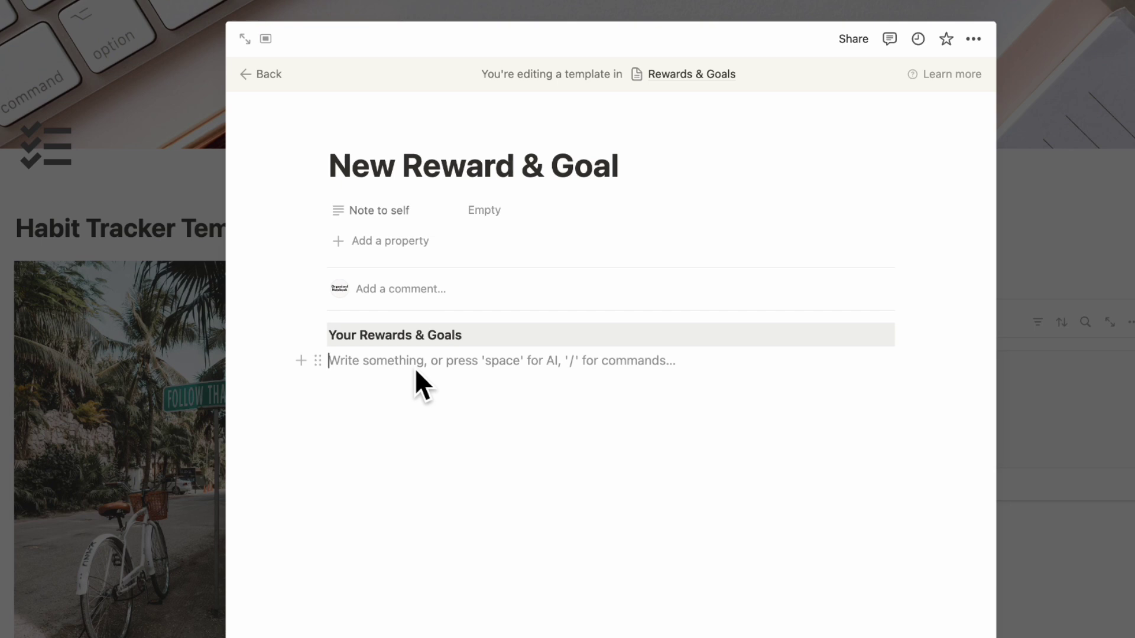
text(/check)
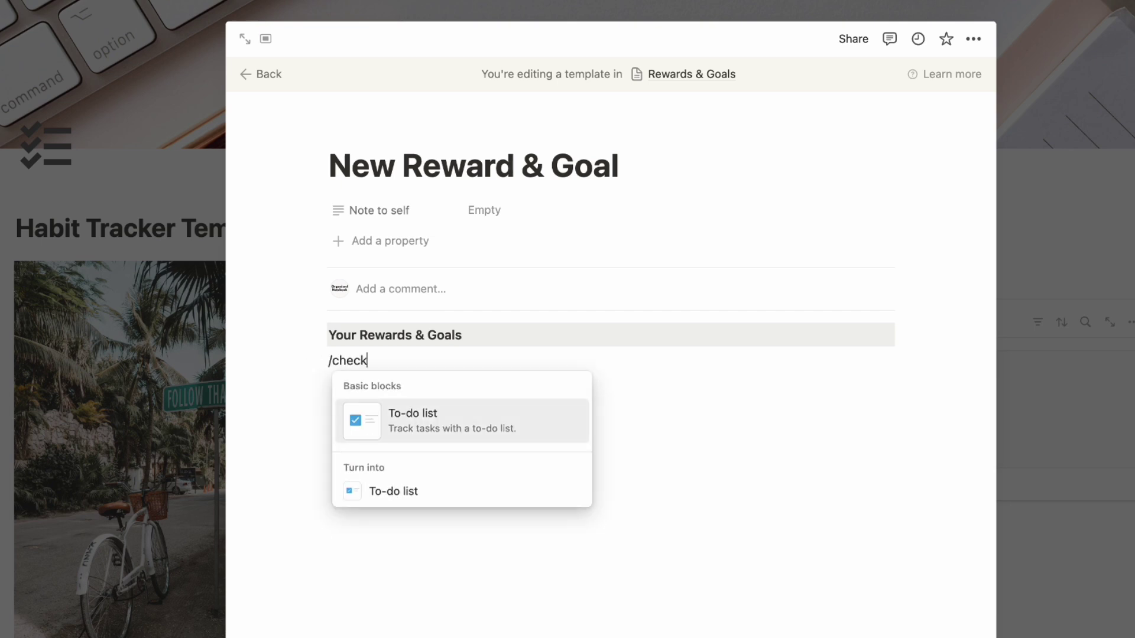
key(Return)
text(Goal 1 - Reward 1)
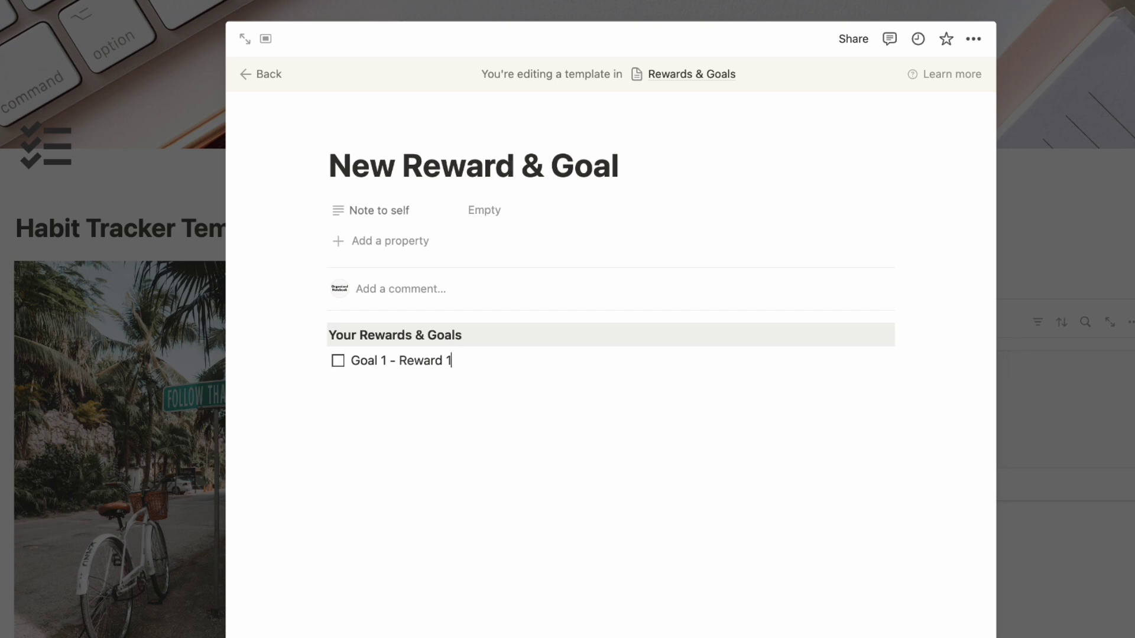
key(Return)
text(Goal 2 - Reward 2)
key(Return)
text(Goal 3 - Reward 3)
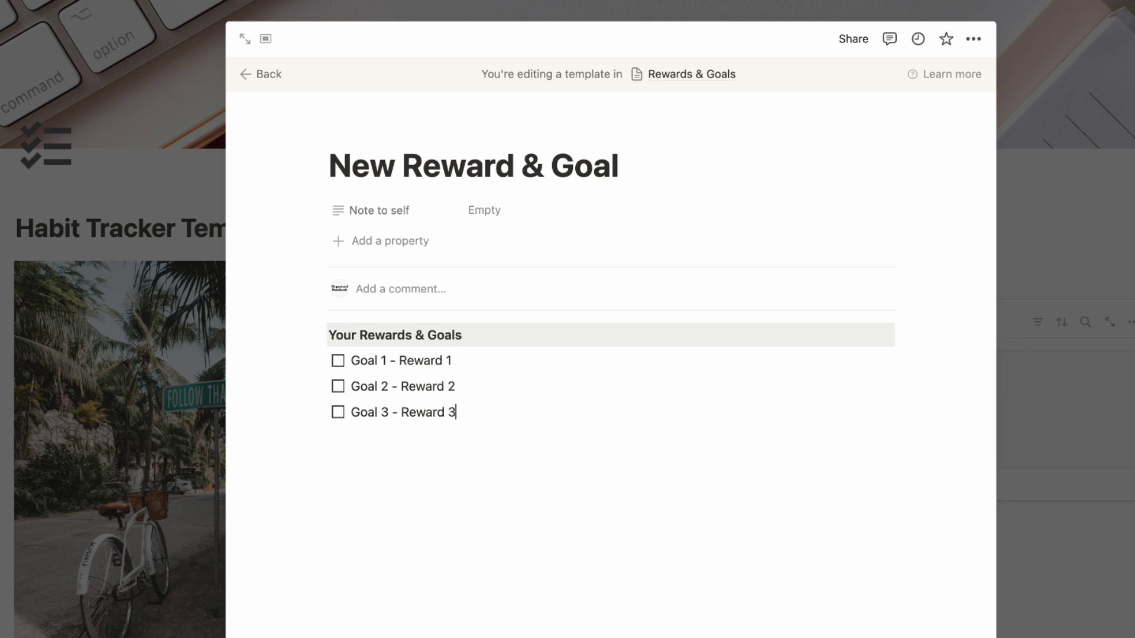
key(Return)
text(Goal 4 - Reward 5)
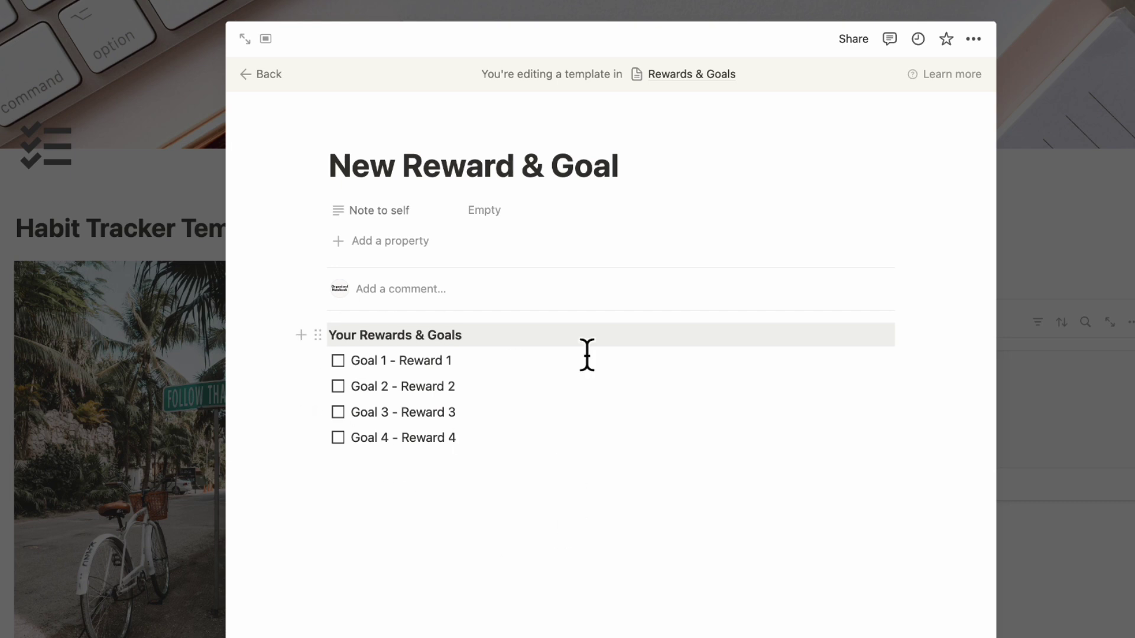
click(1045, 225)
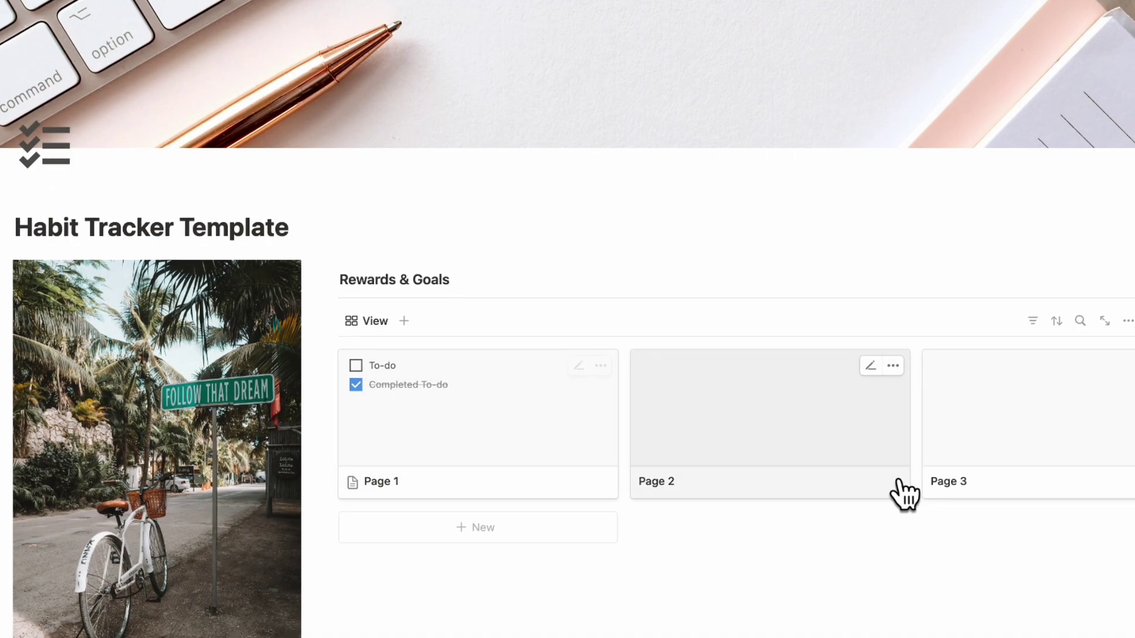
Delete the three sample pages from the Rewards & Goals gallery and open the options for the "New Reward & Goal" template
drag(1130, 427, 569, 424)
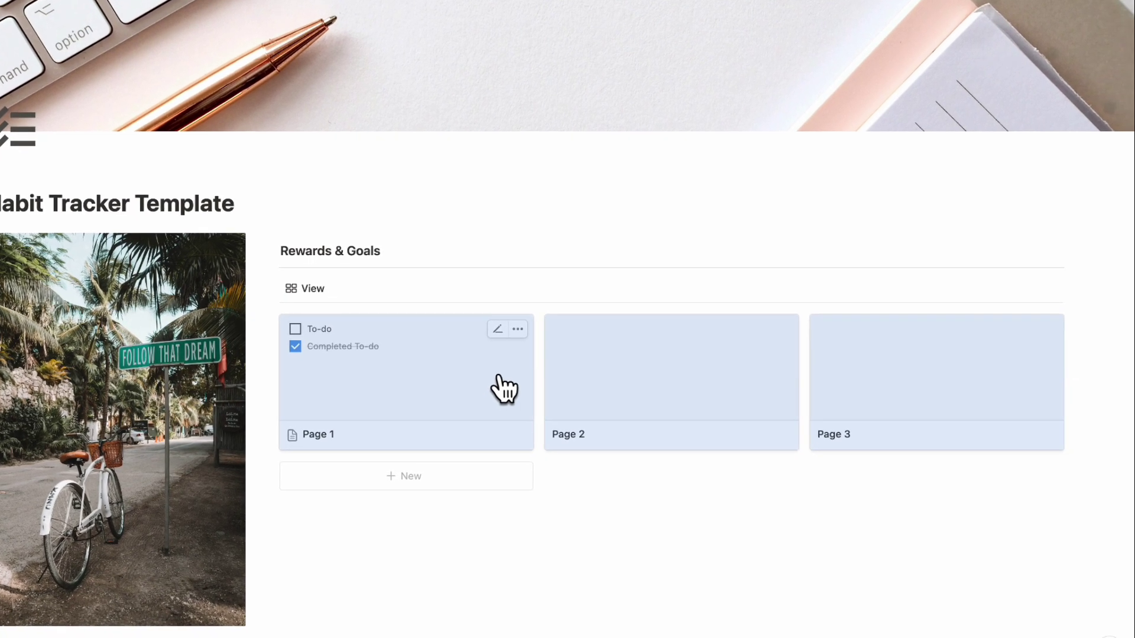
key(Delete)
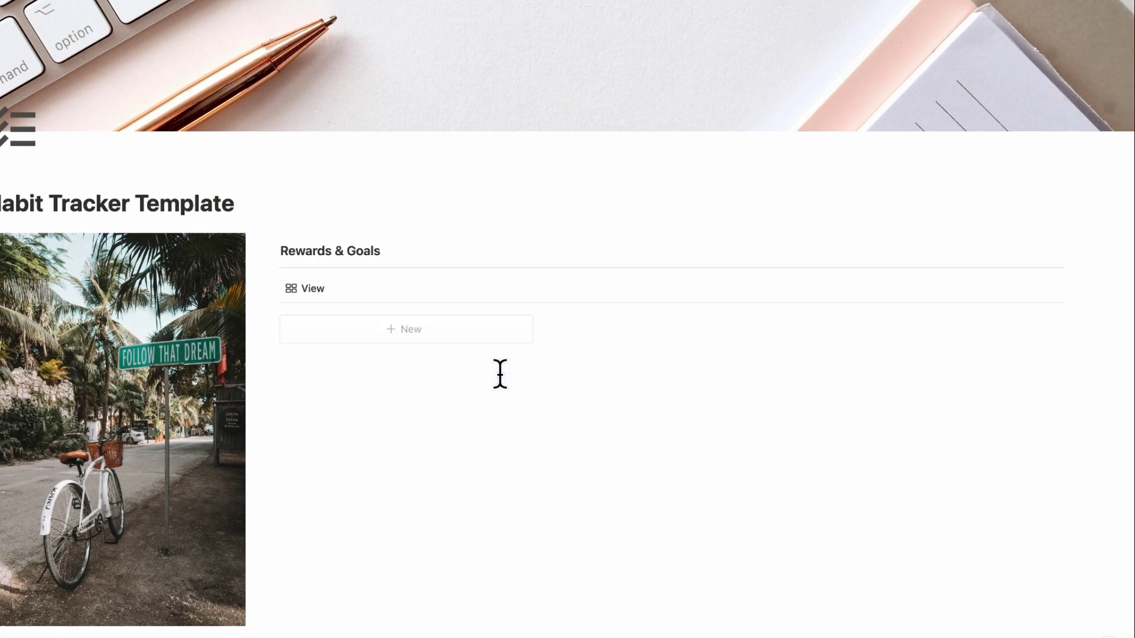
click(1056, 288)
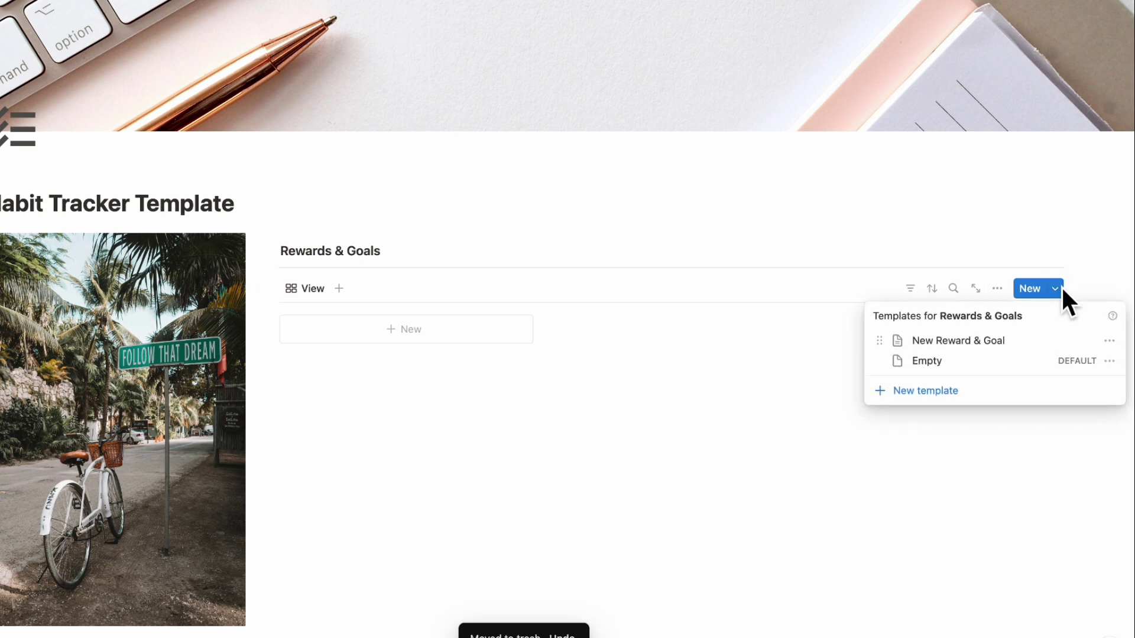
click(1109, 341)
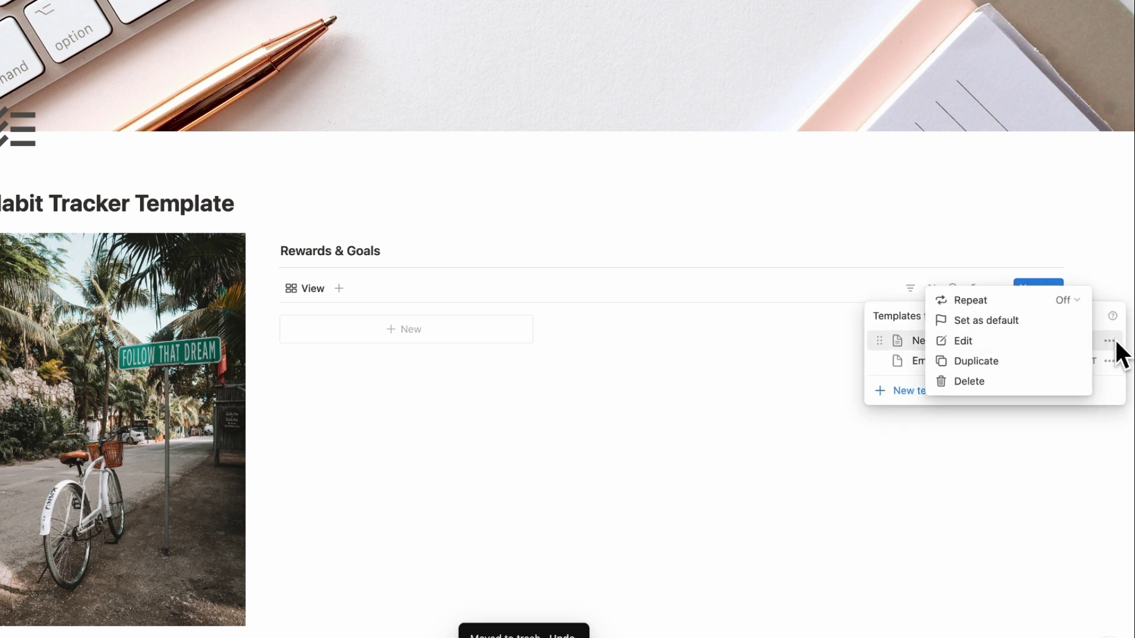
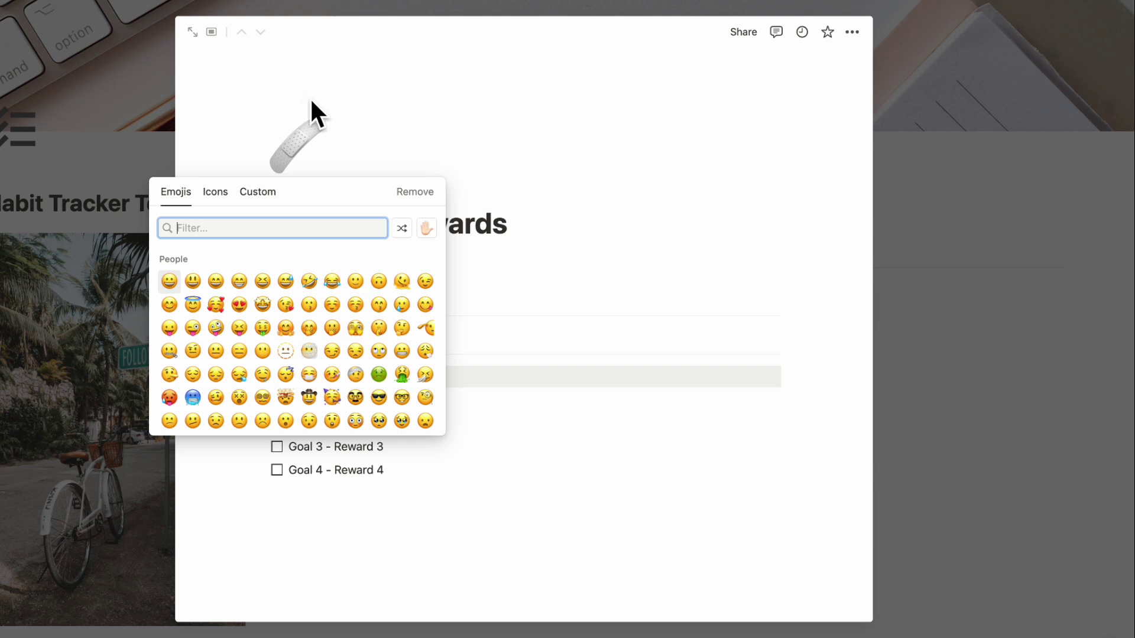
Change the "1st-week rewards" page icon to the quarter-filled circle from an icon search for "circle", and close the page
click(215, 193)
click(288, 233)
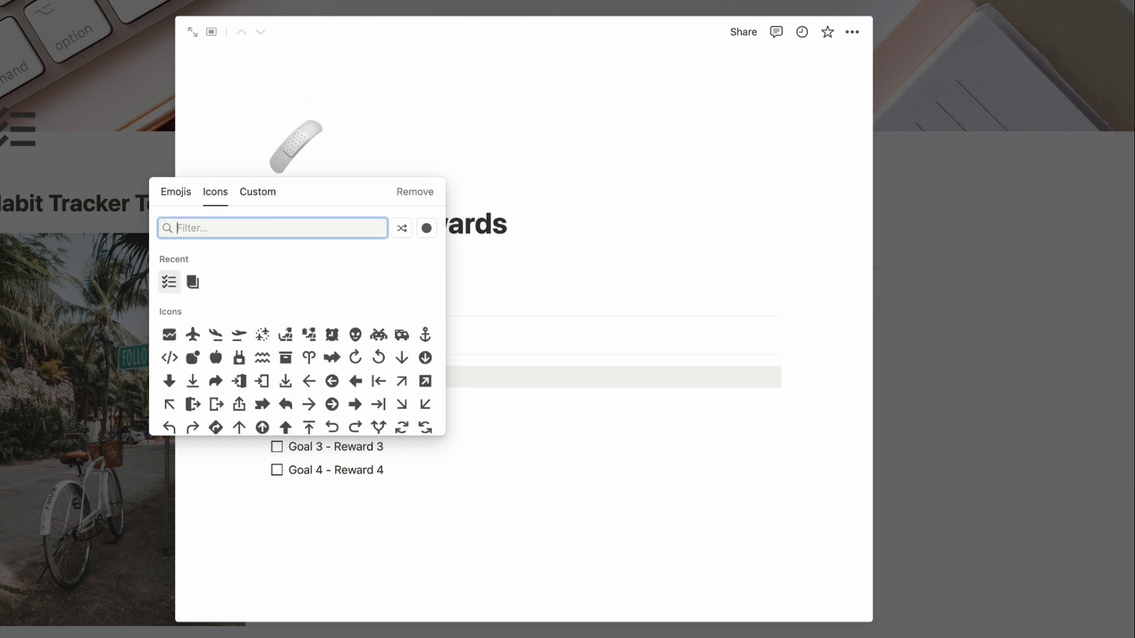
text(circle)
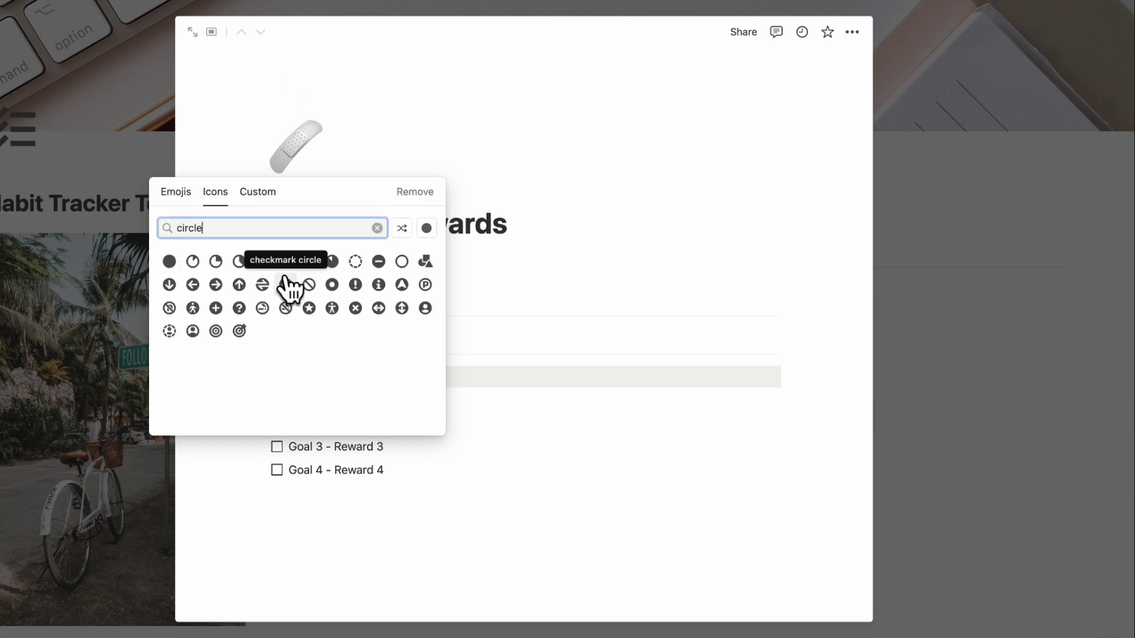
click(215, 263)
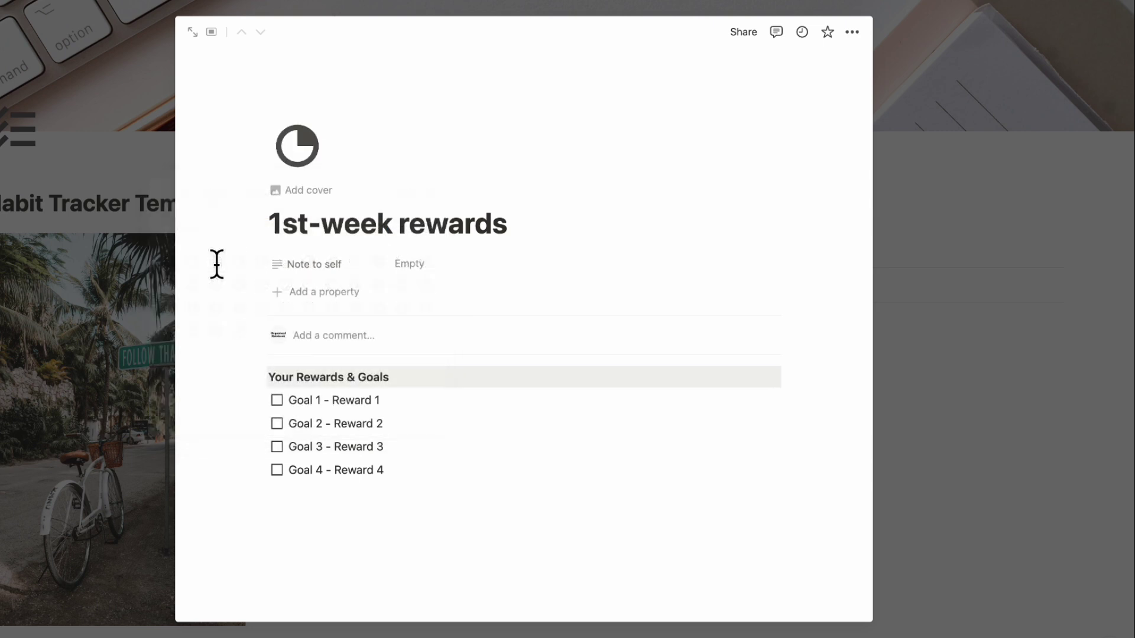
click(932, 309)
Set the "Note to self" property of the "1st-week rewards" page to "You've got this!" and return to the gallery
scroll(930, 401, down, 3)
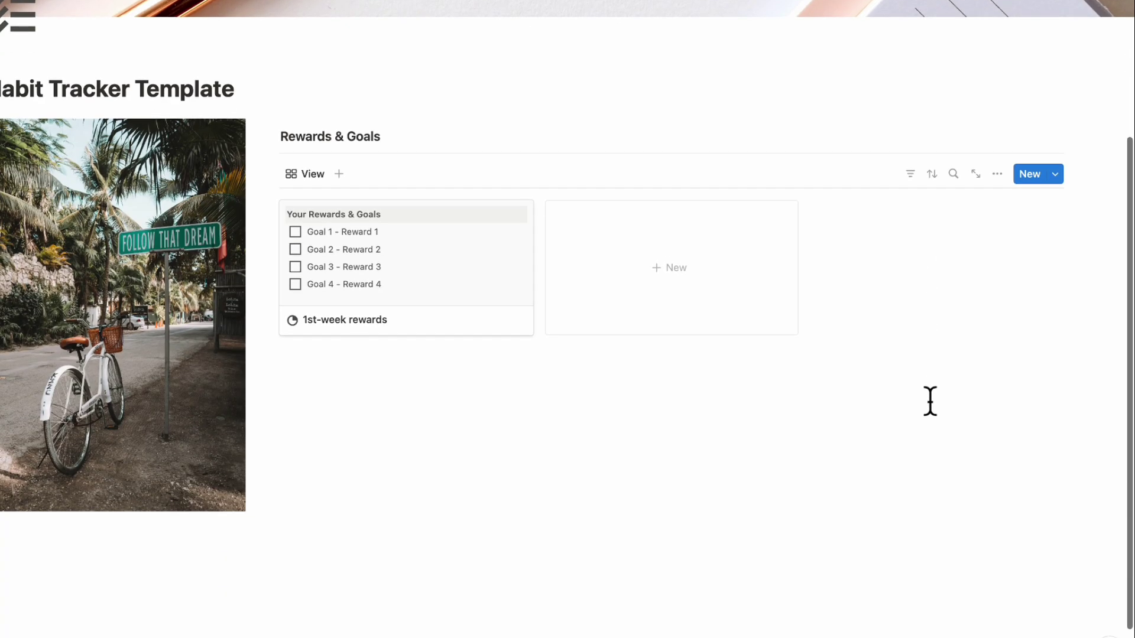
click(491, 321)
click(439, 260)
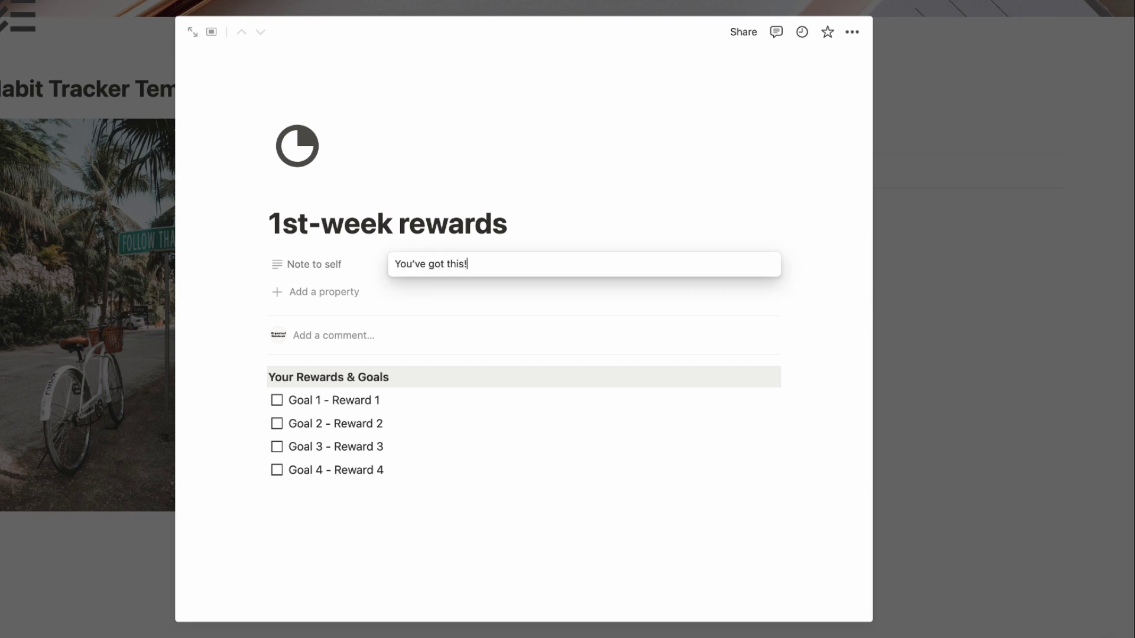
click(981, 295)
click(978, 307)
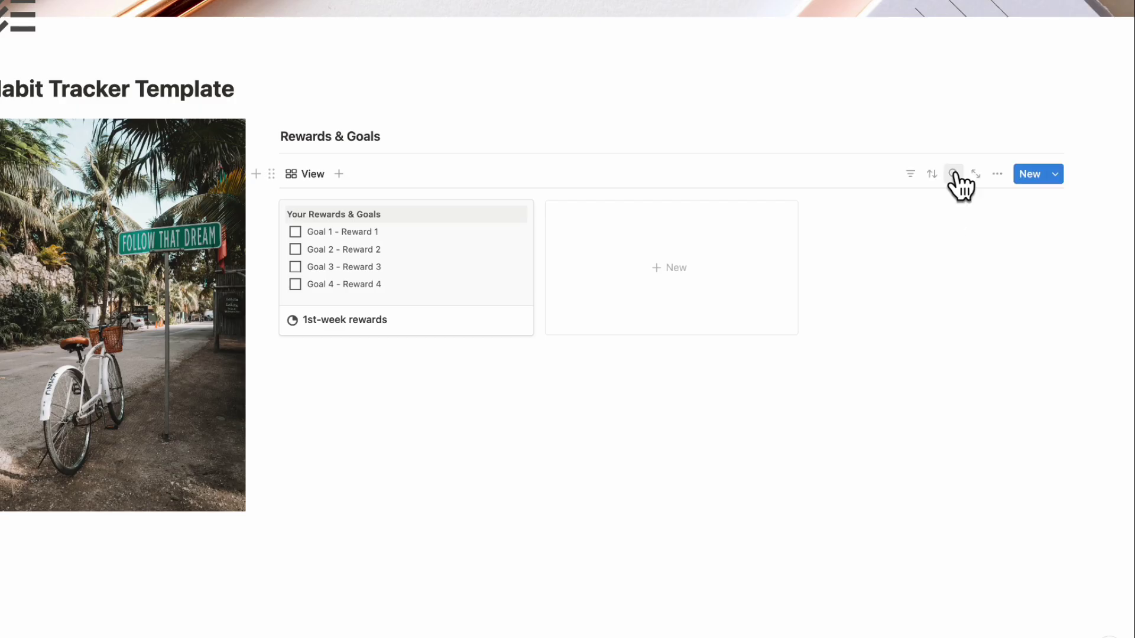
Show the "Note to self" property on the cards of the Rewards & Goals gallery
click(998, 175)
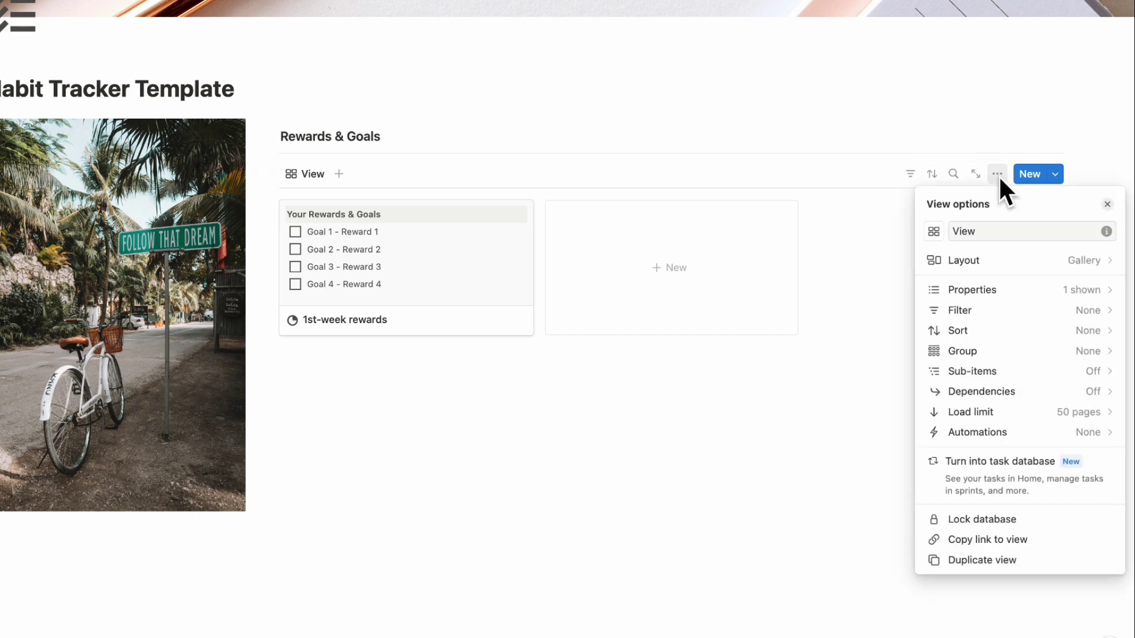
click(1021, 292)
click(1092, 333)
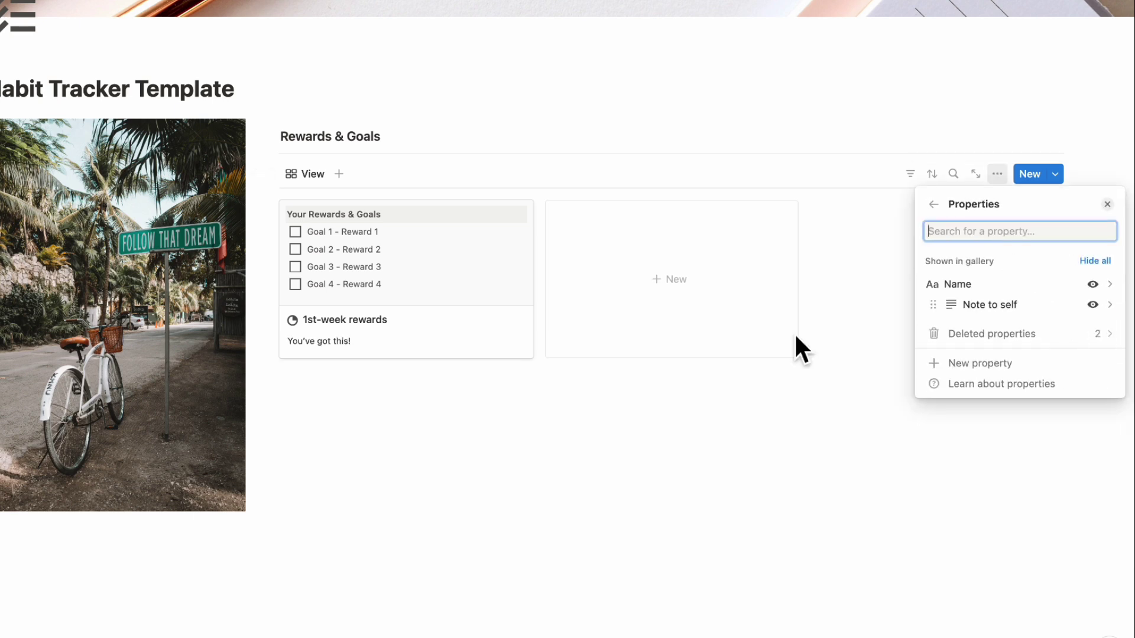
click(1106, 203)
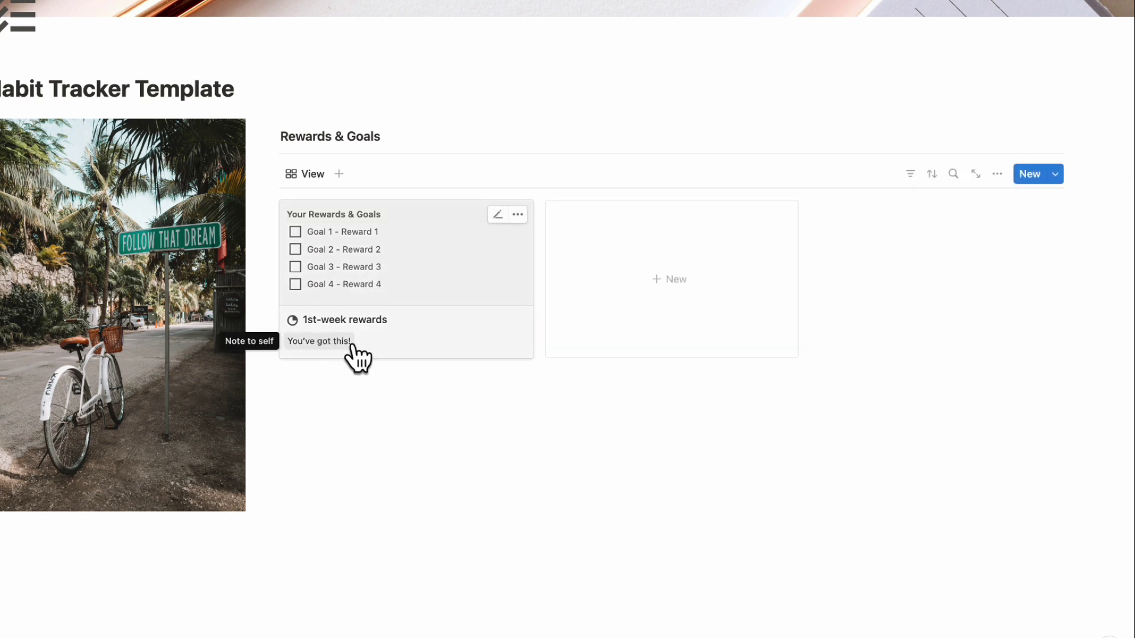
Add a new page to the Rewards & Goals gallery and title it "2nd-week Rewards"
click(737, 311)
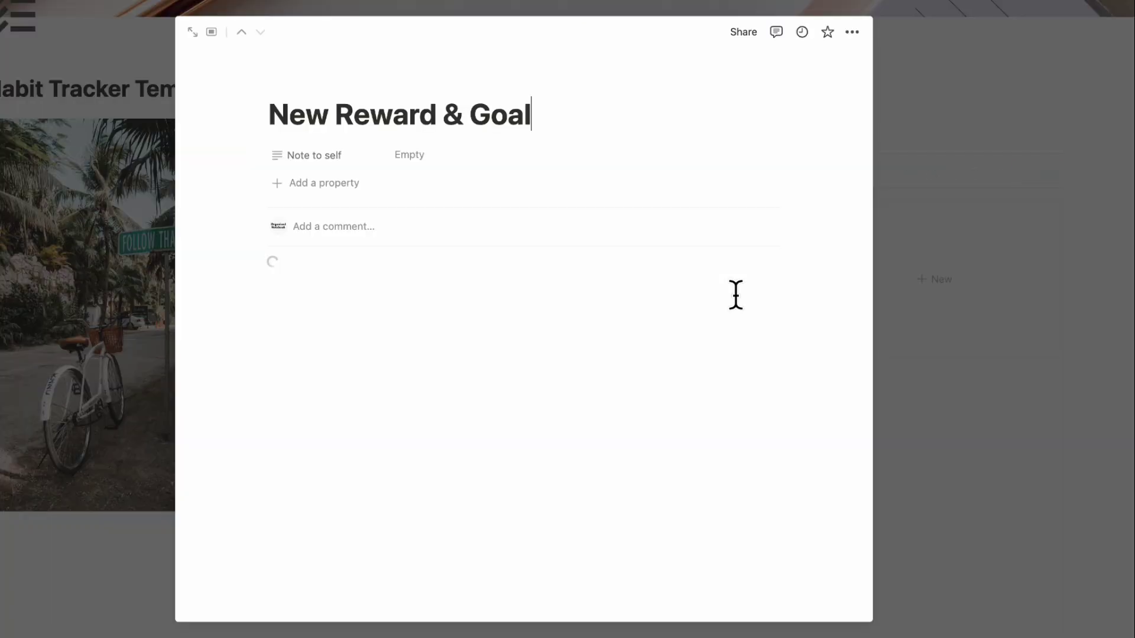
triple_click(431, 119)
text(2nd)
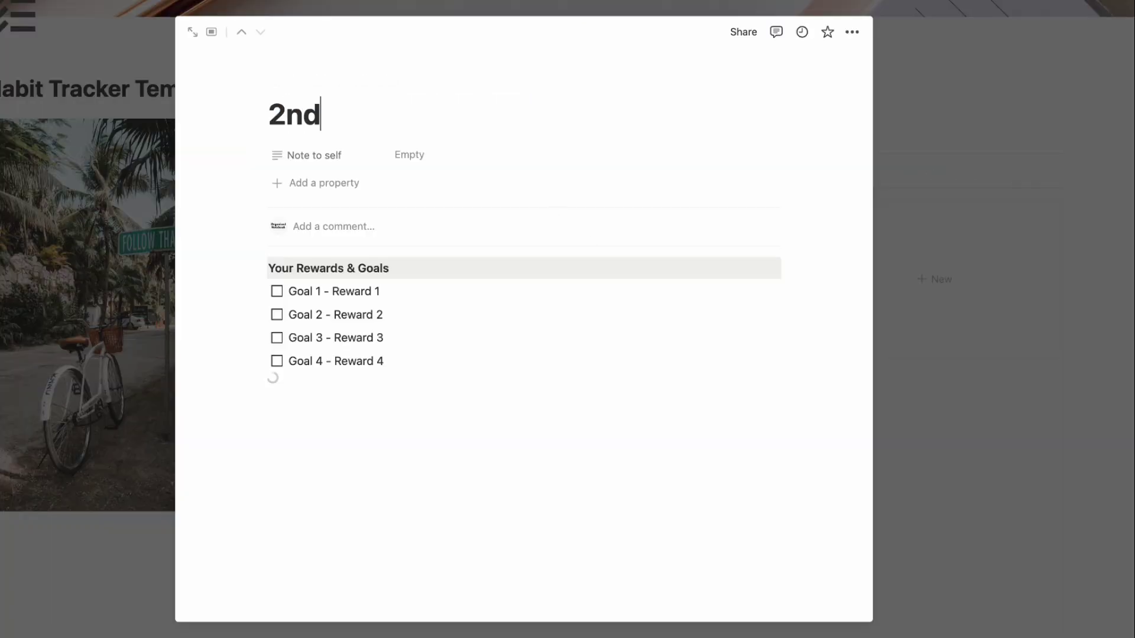
text(-week Rewards)
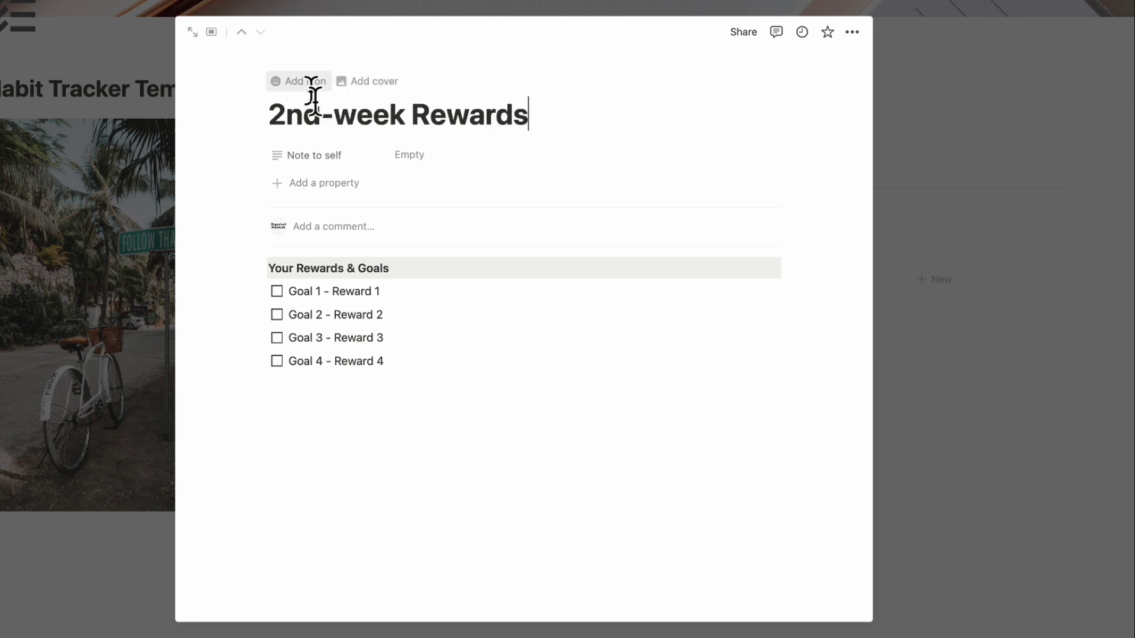
Give the "2nd-week Rewards" page the half-filled circle icon from an icon search for "circle", and close the page
click(301, 83)
click(213, 192)
click(258, 235)
text(circle)
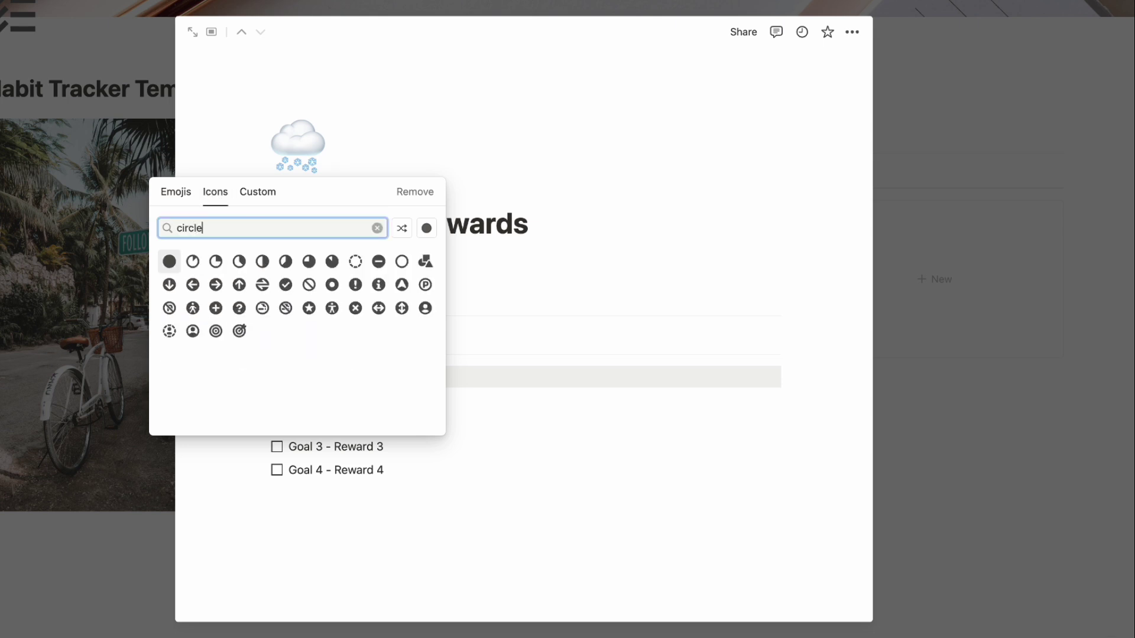
click(261, 261)
click(935, 331)
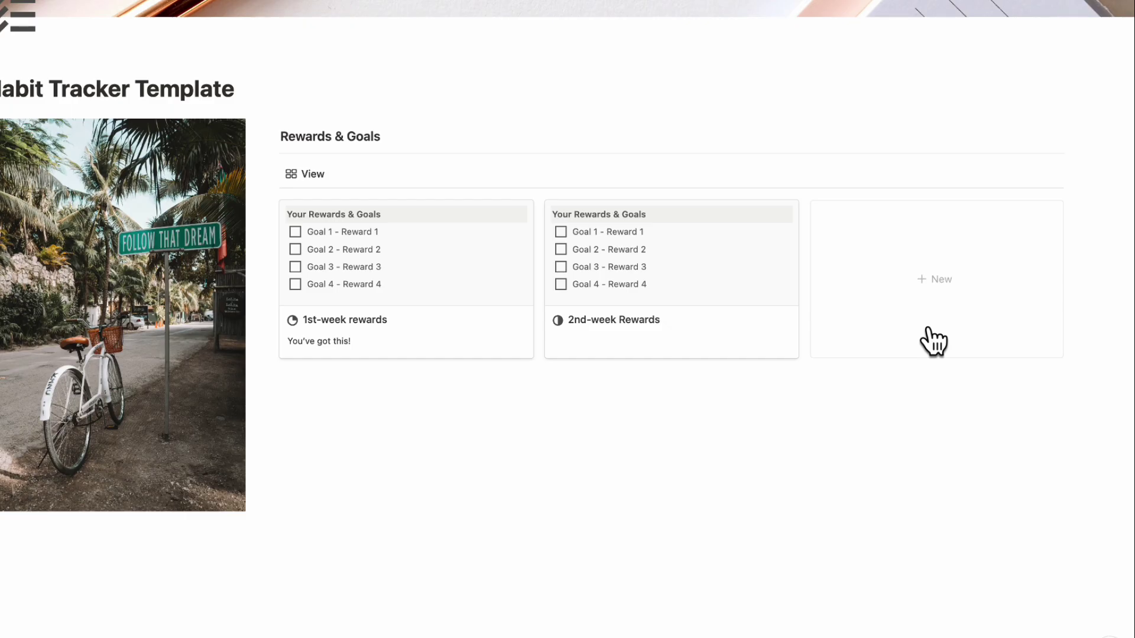
Add gallery pages "3rd-Week Rewards" with a three-quarter-filled circle icon and "4th-Week Rewards" with a full circle icon
click(906, 315)
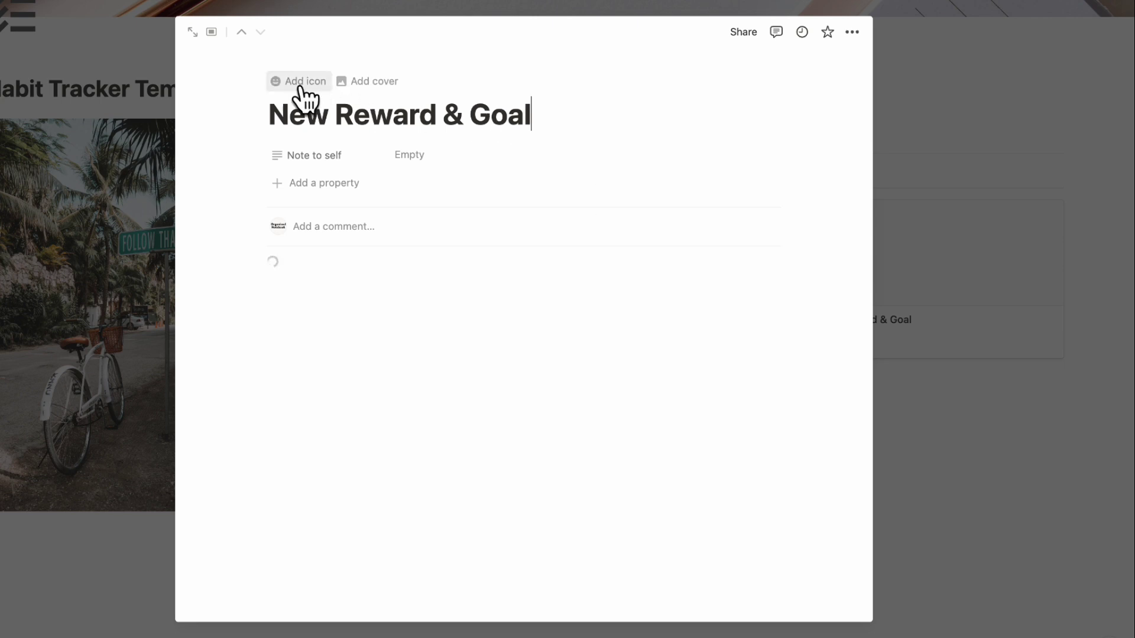
triple_click(454, 125)
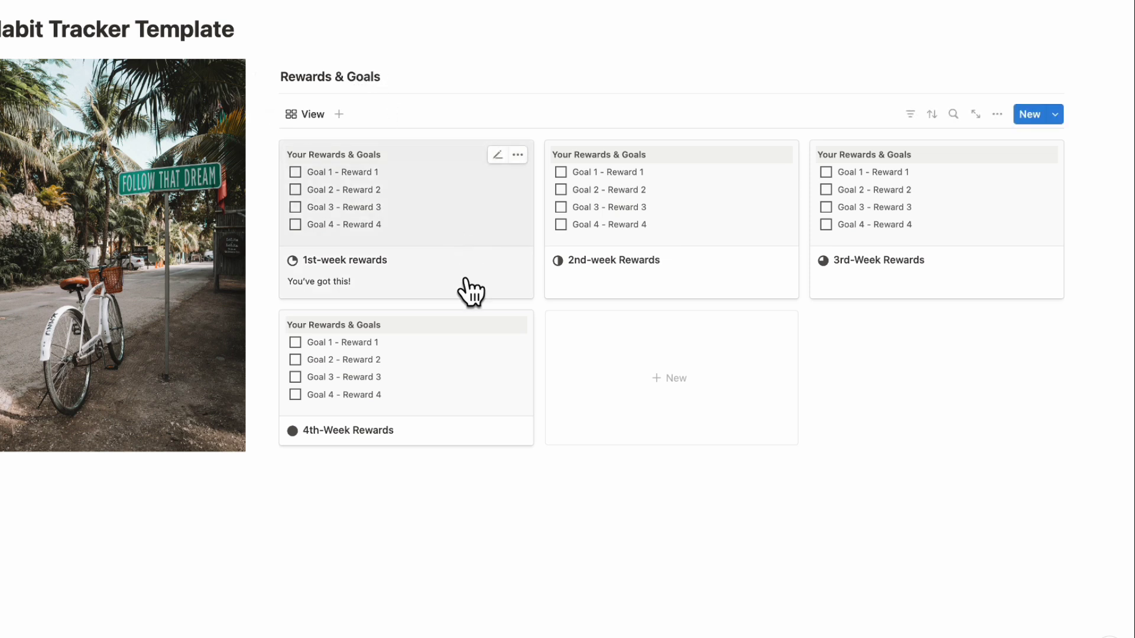
Add a Heading 3 reading "Habit Calendar & Data" directly below the Rewards & Goals gallery
click(399, 486)
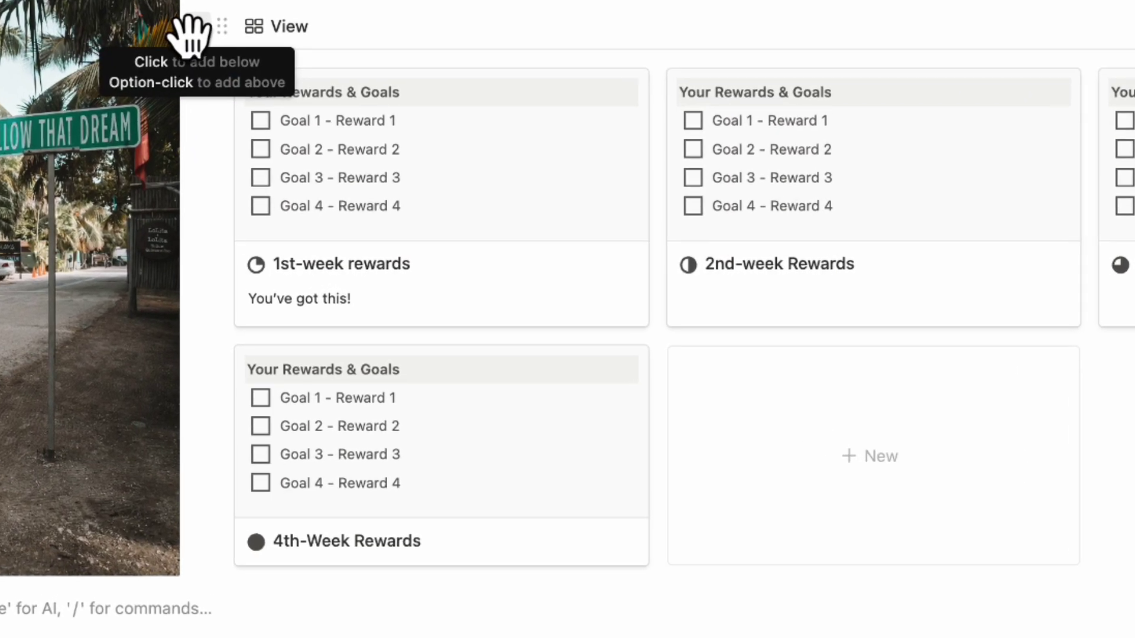
click(190, 29)
click(291, 609)
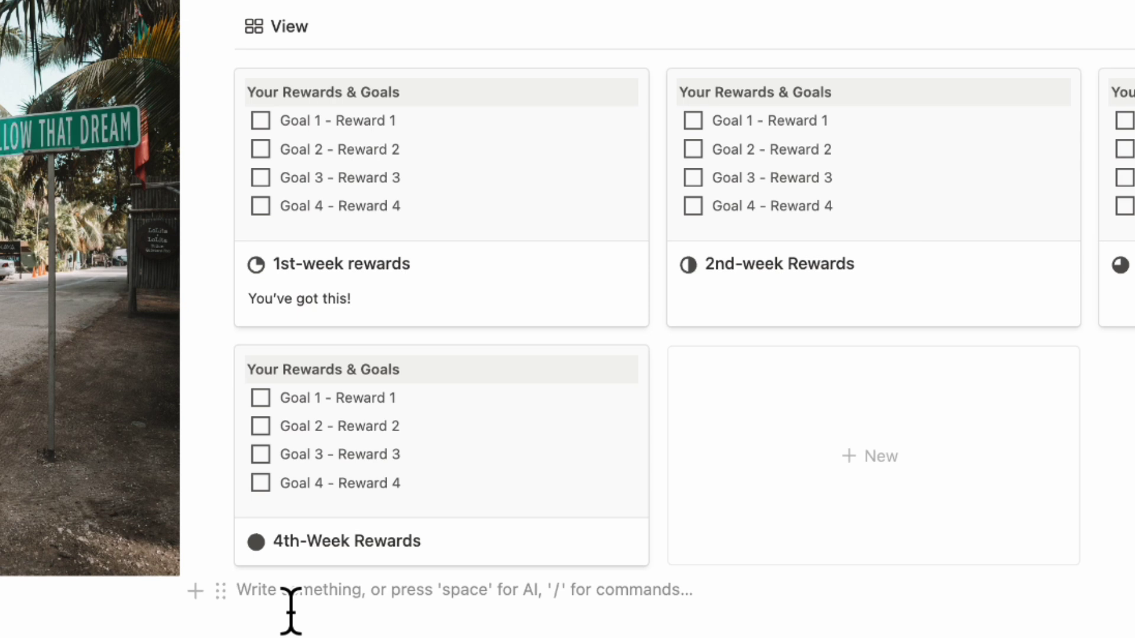
text(/heading)
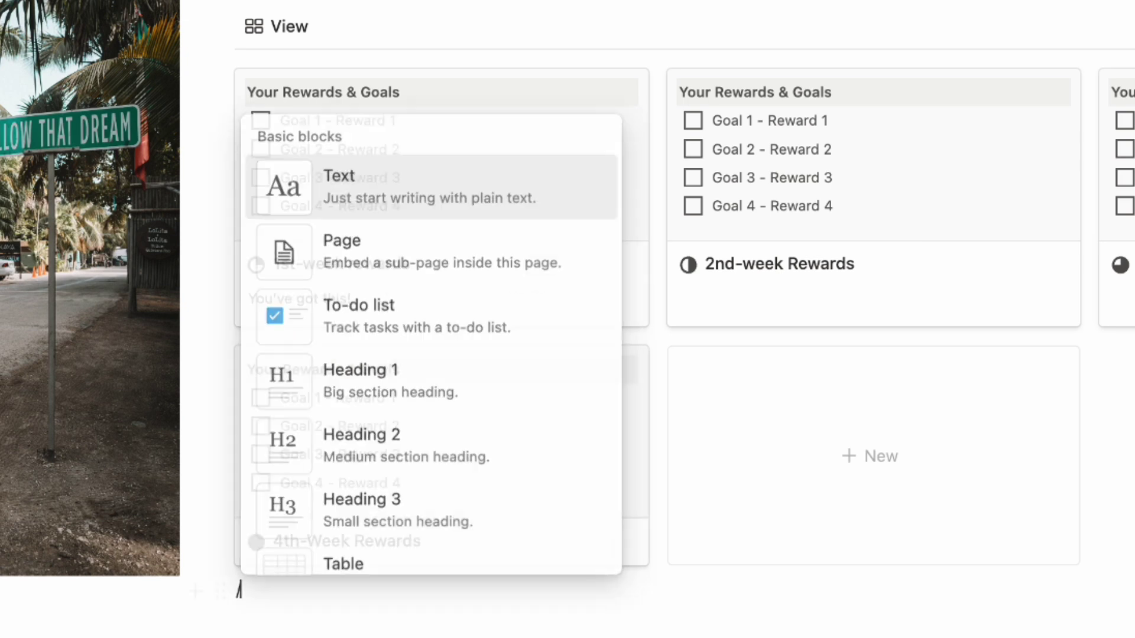
click(379, 331)
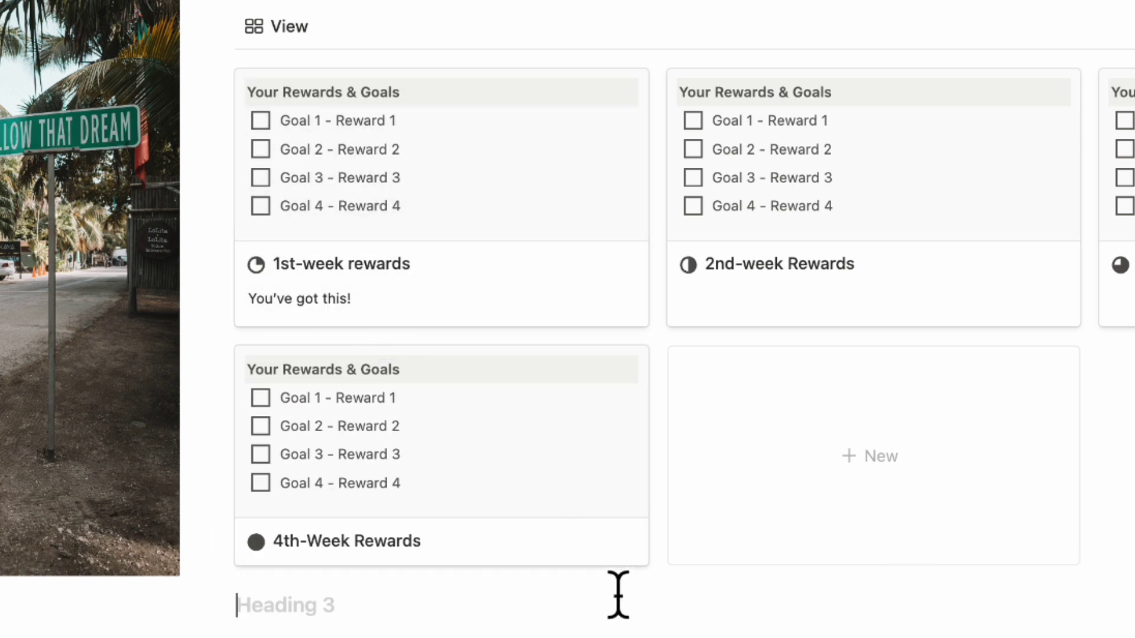
text(Habit Calendar)
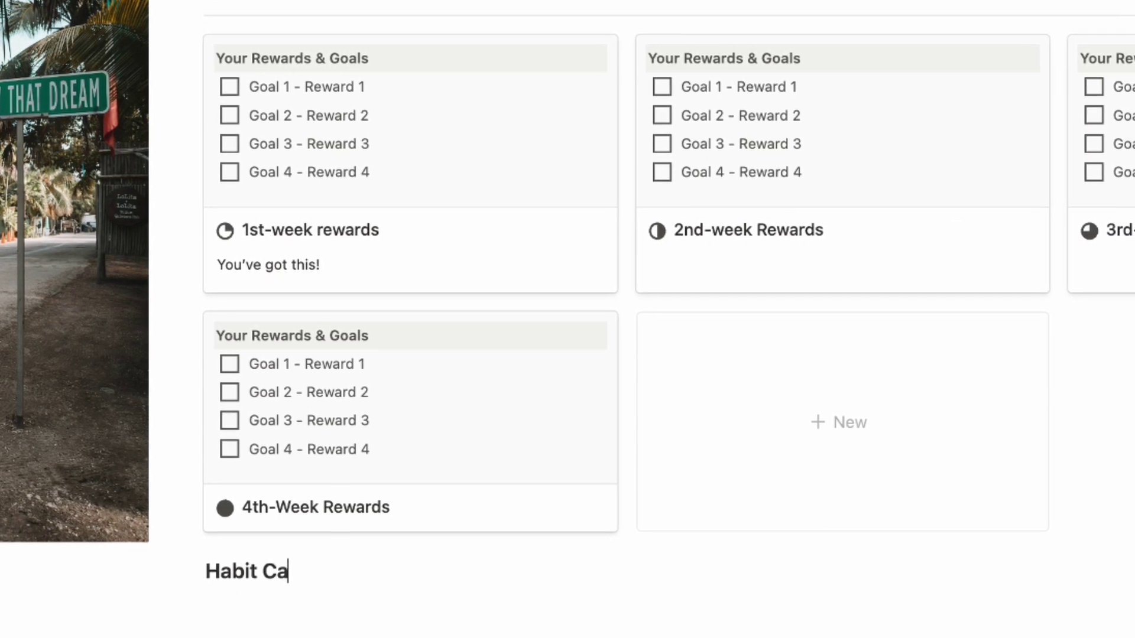
text( & Data)
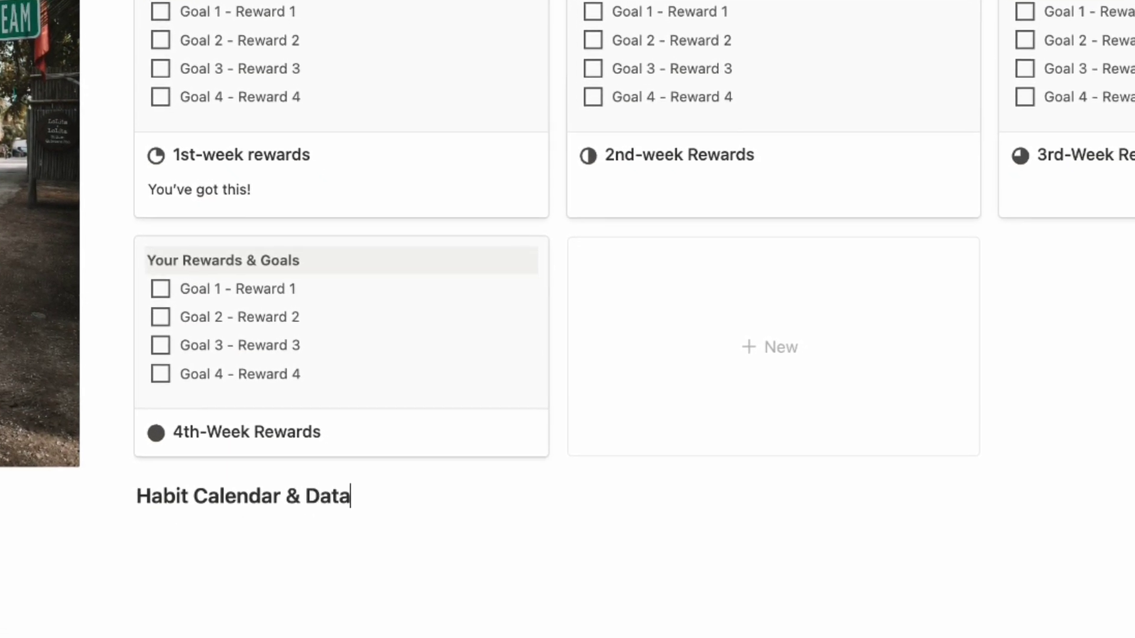
Insert a divider under the "Habit Calendar & Data" heading
key(Return)
text(/divid)
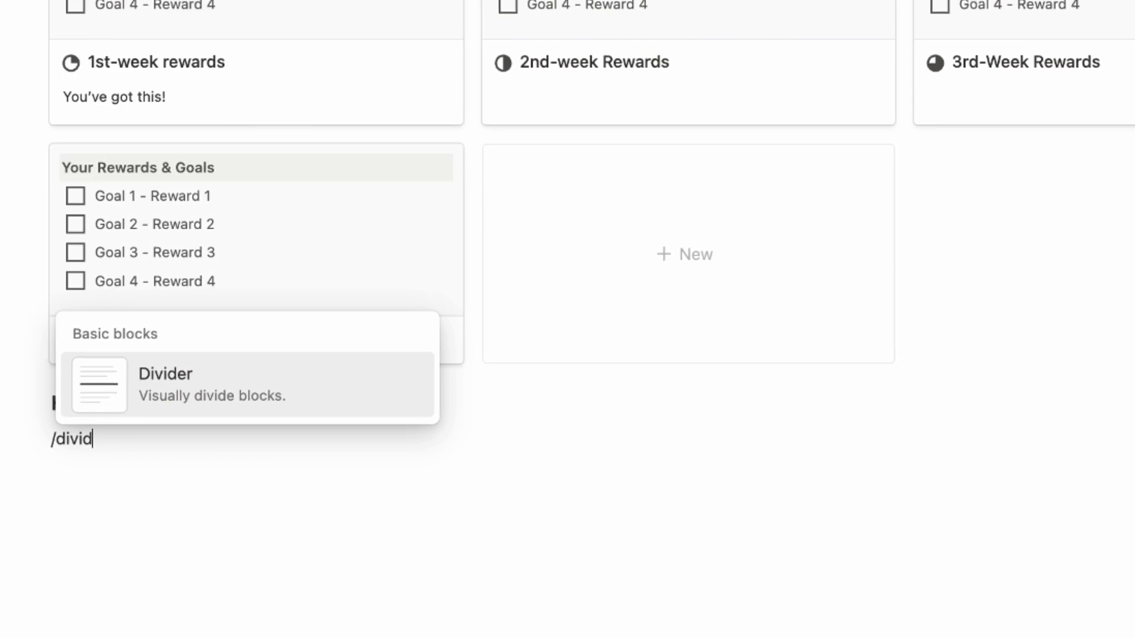
key(Return)
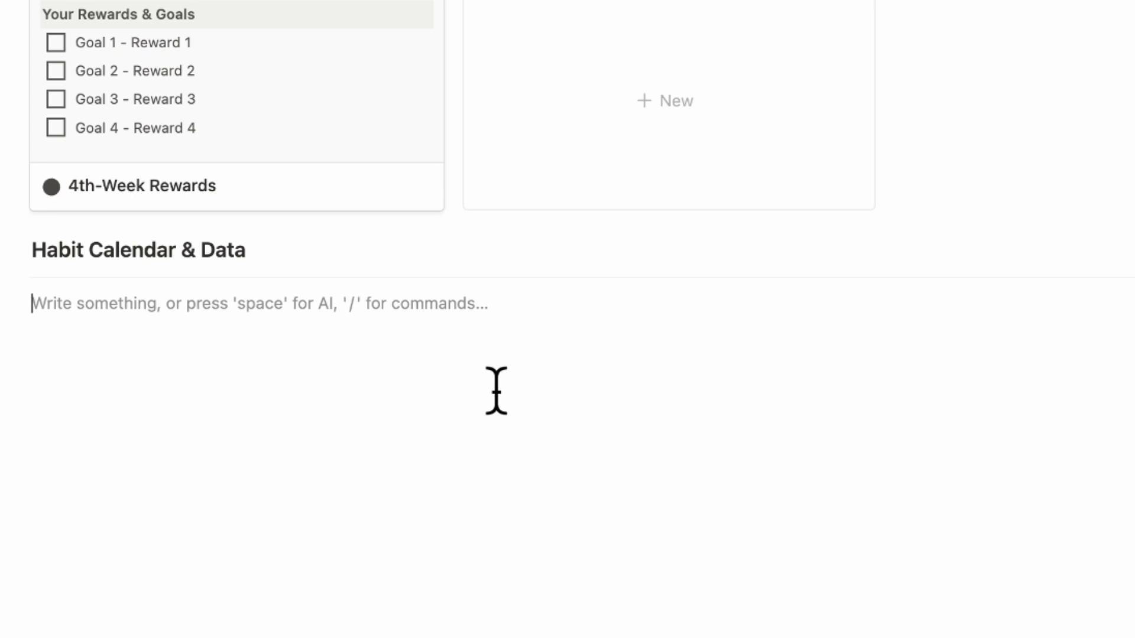
Insert a new calendar view database under the divider and title it "Habit Calendar"
text(/calendar)
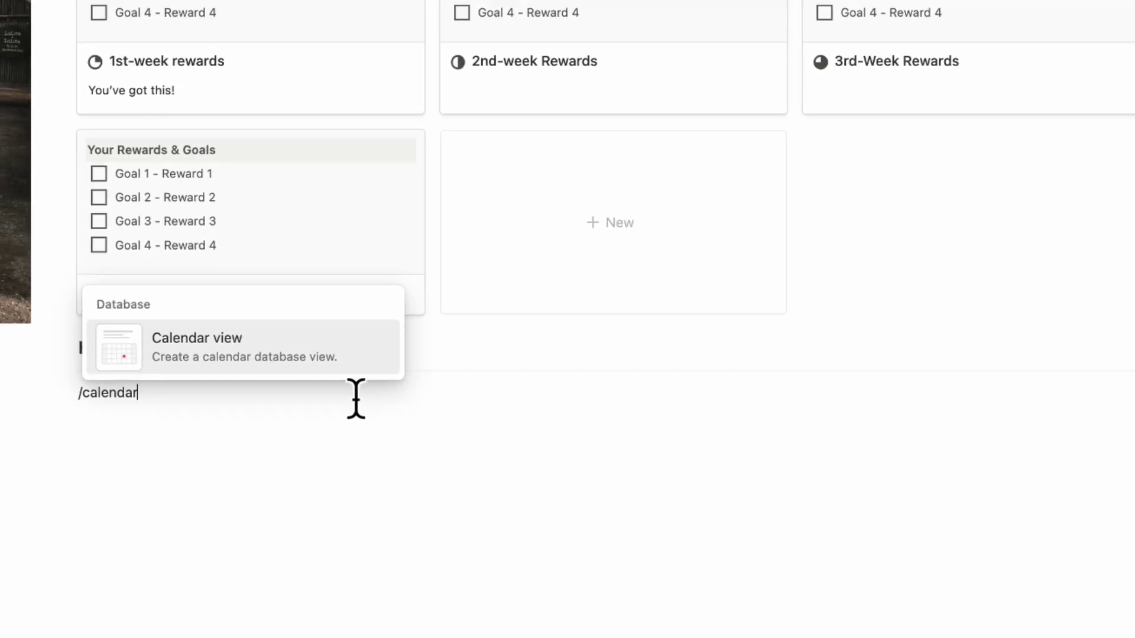
key(Return)
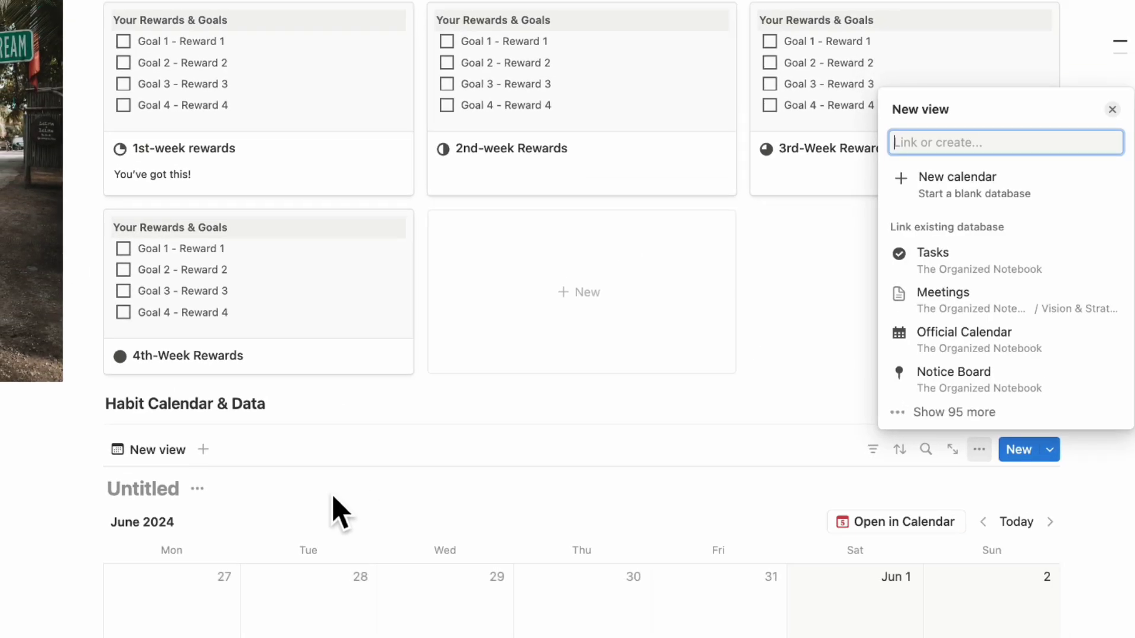
click(154, 500)
click(147, 494)
text(Habit)
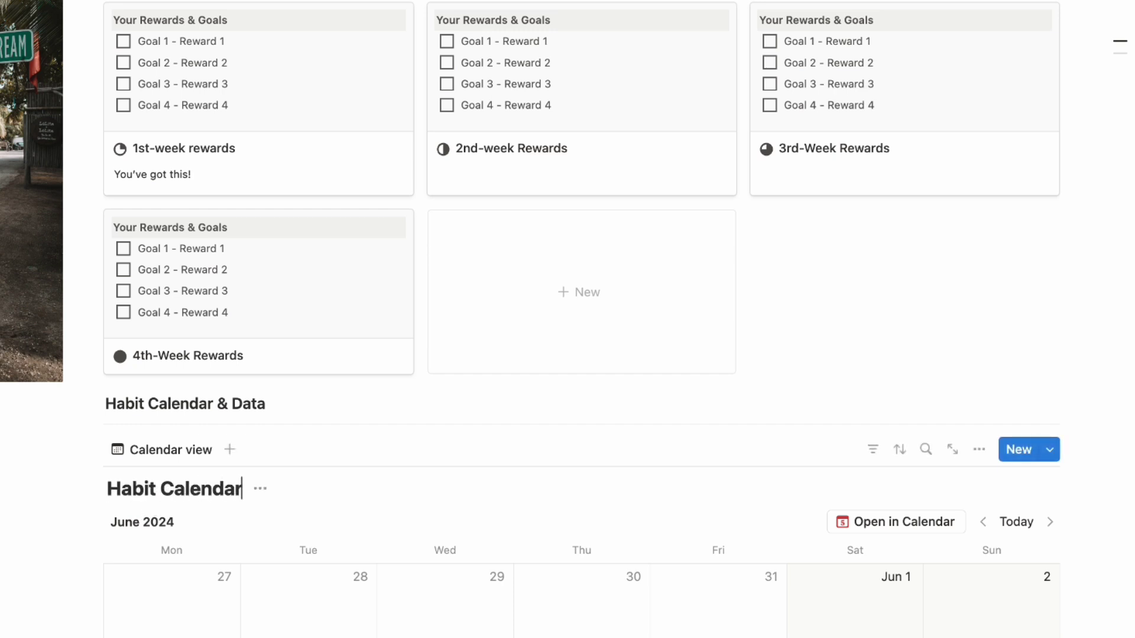
text( Calendar)
Hide the database title of the Habit Calendar
scroll(293, 568, down, 5)
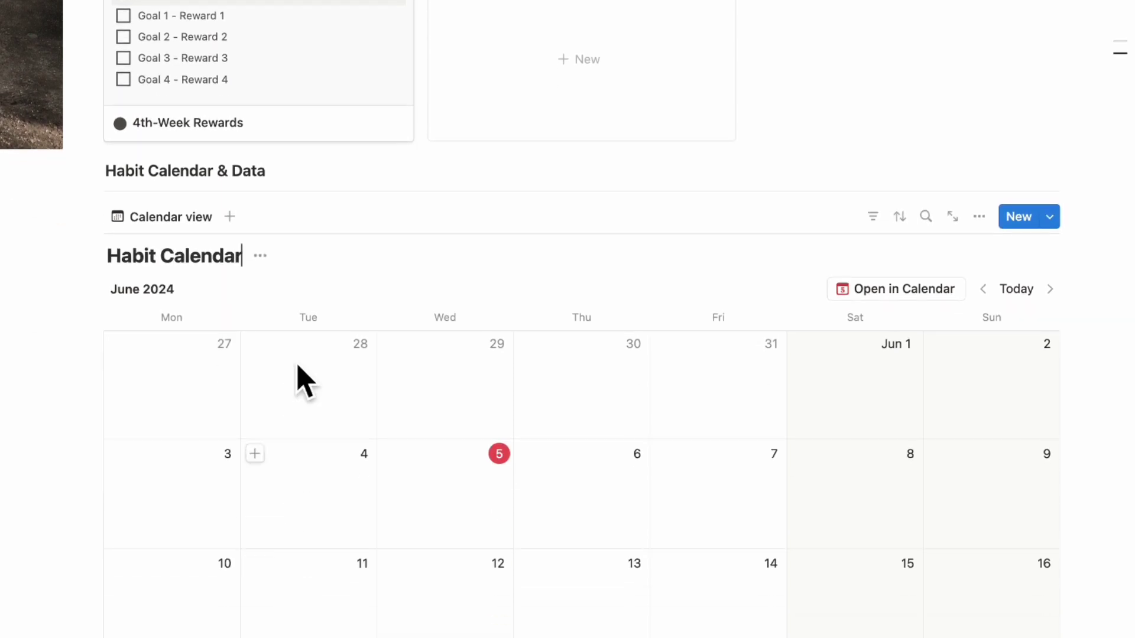
click(260, 255)
click(278, 347)
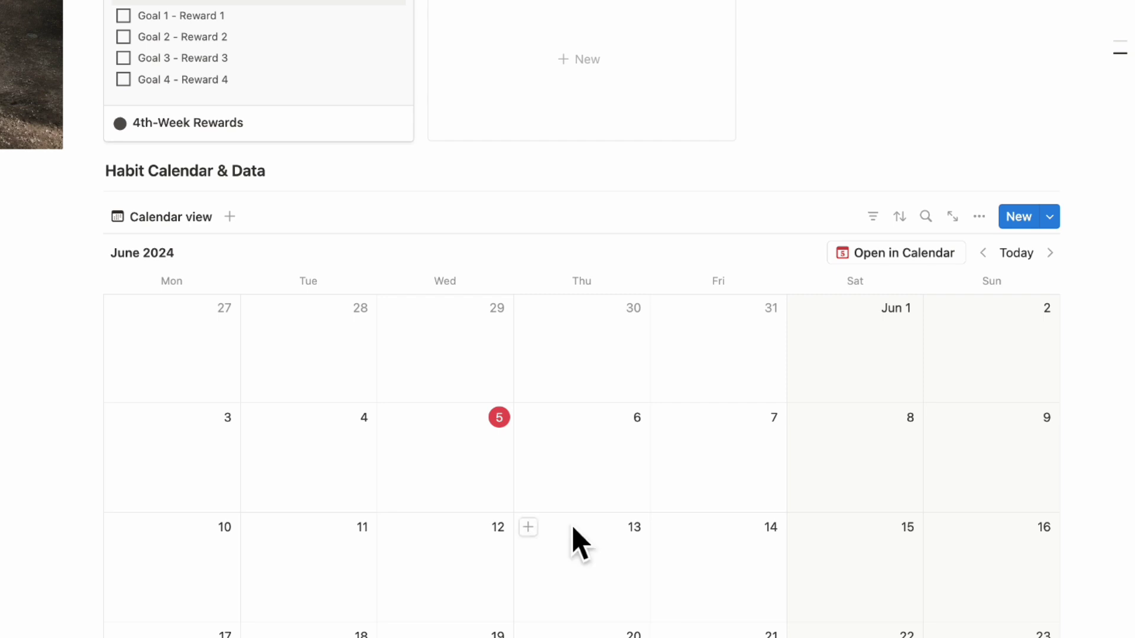
Create a calendar page for June 5, 2024 titled "New Entry" and delete its Tags property
click(392, 419)
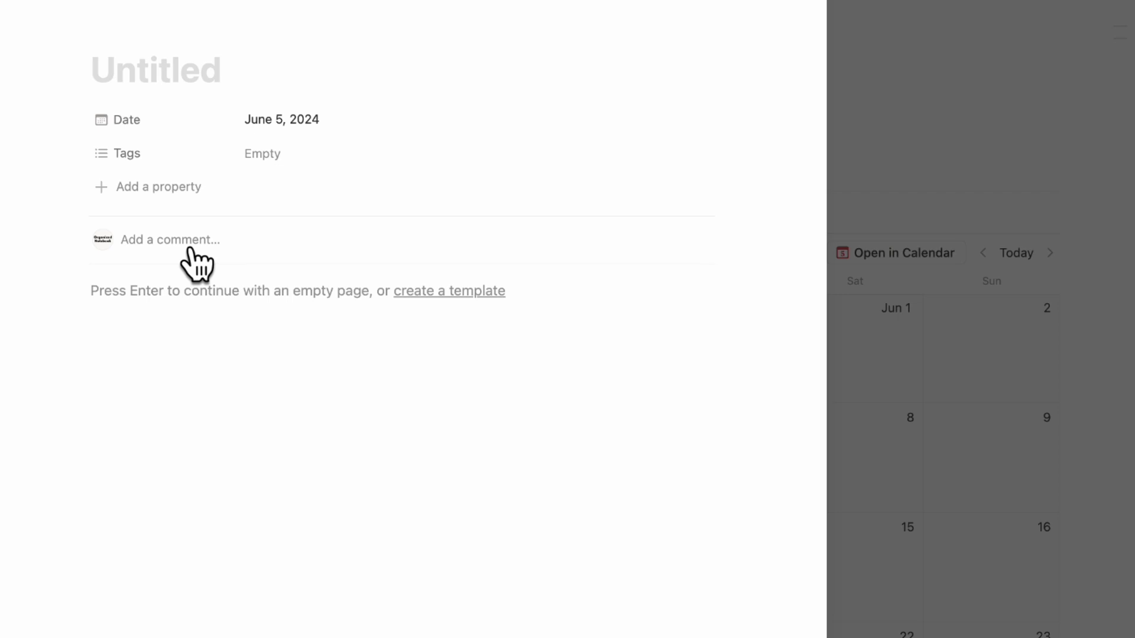
text(New Entry)
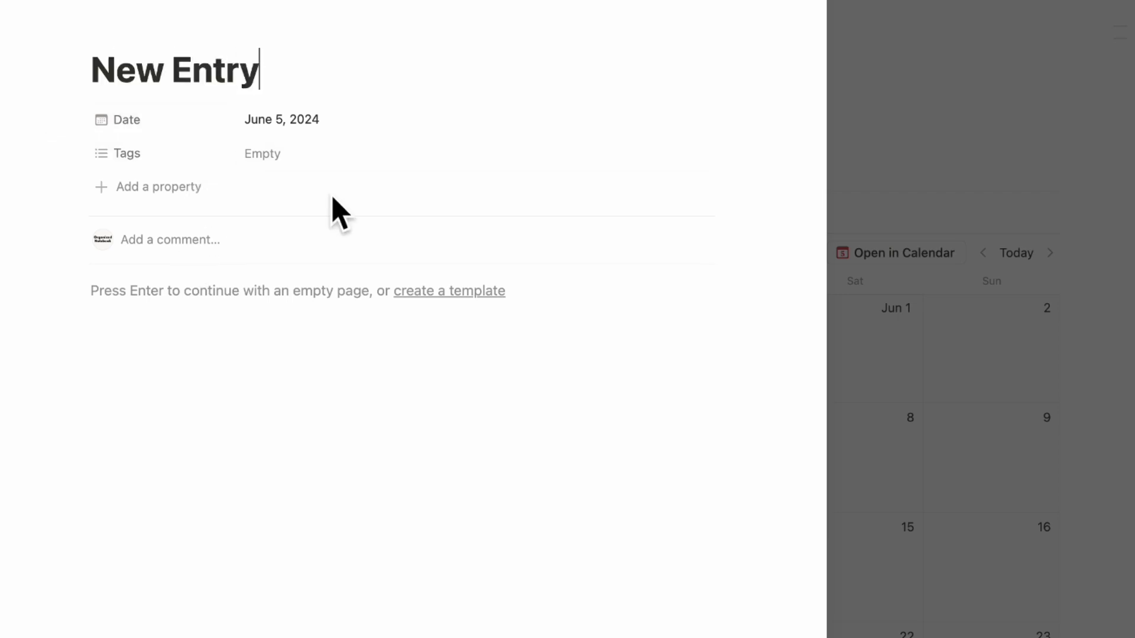
click(179, 158)
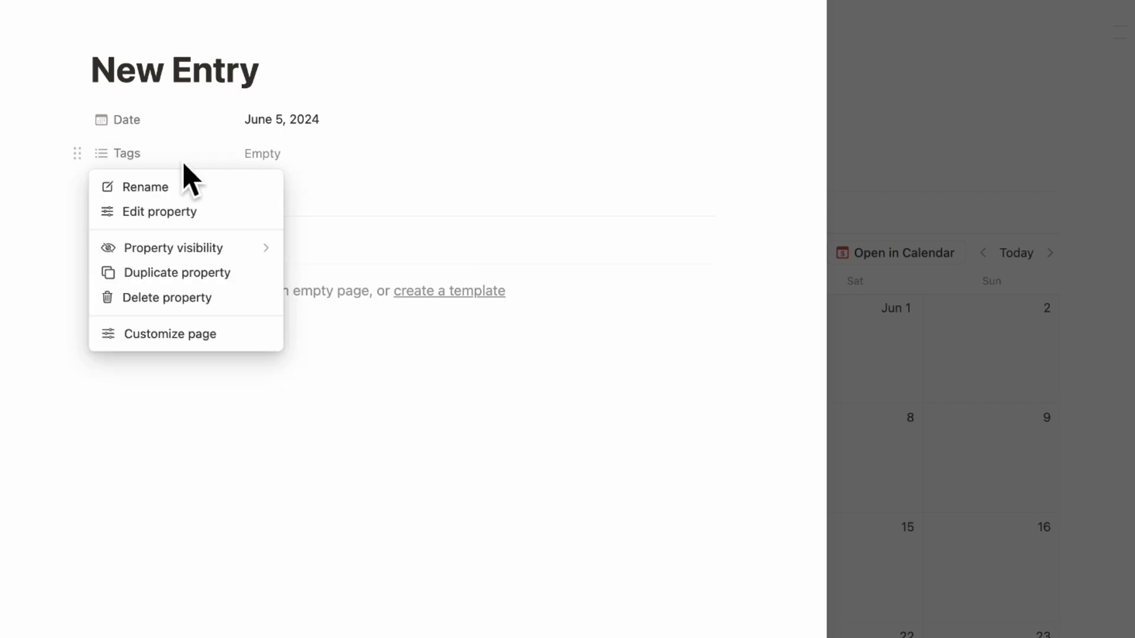
click(208, 300)
click(300, 325)
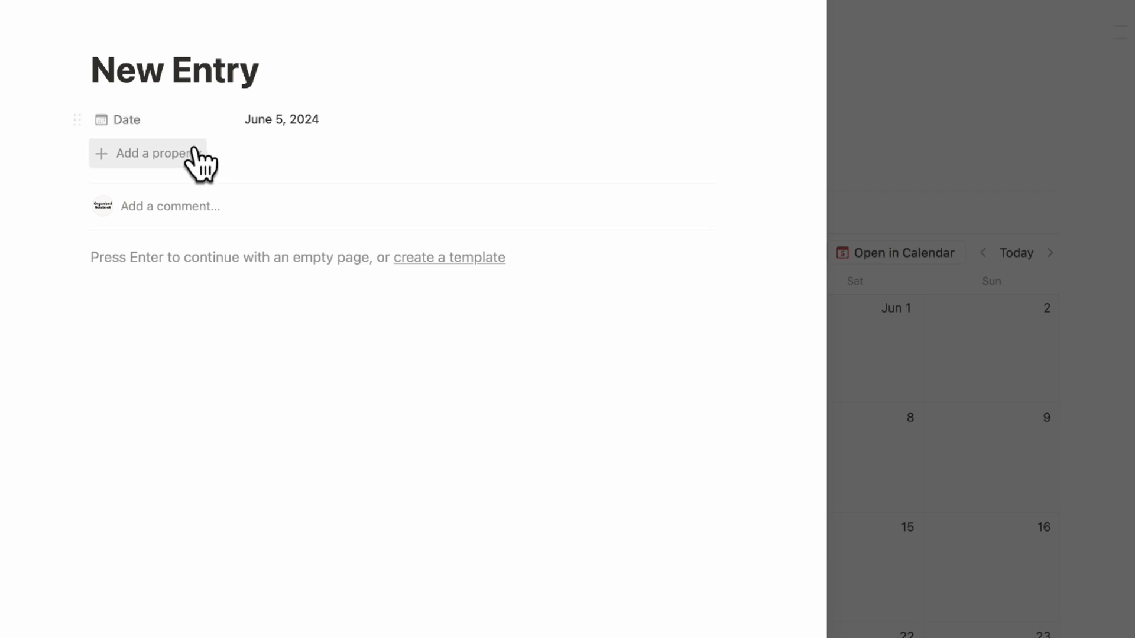
Add a Formula property to the "New Entry" page with the formula formatDate(Date, "dddd")
click(188, 182)
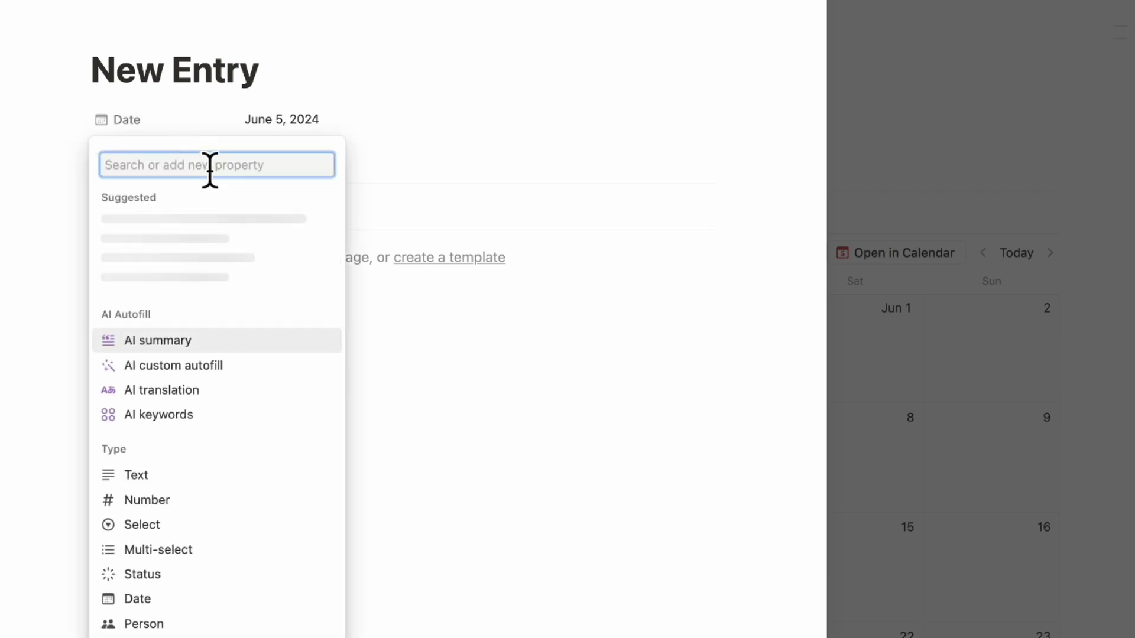
text(form)
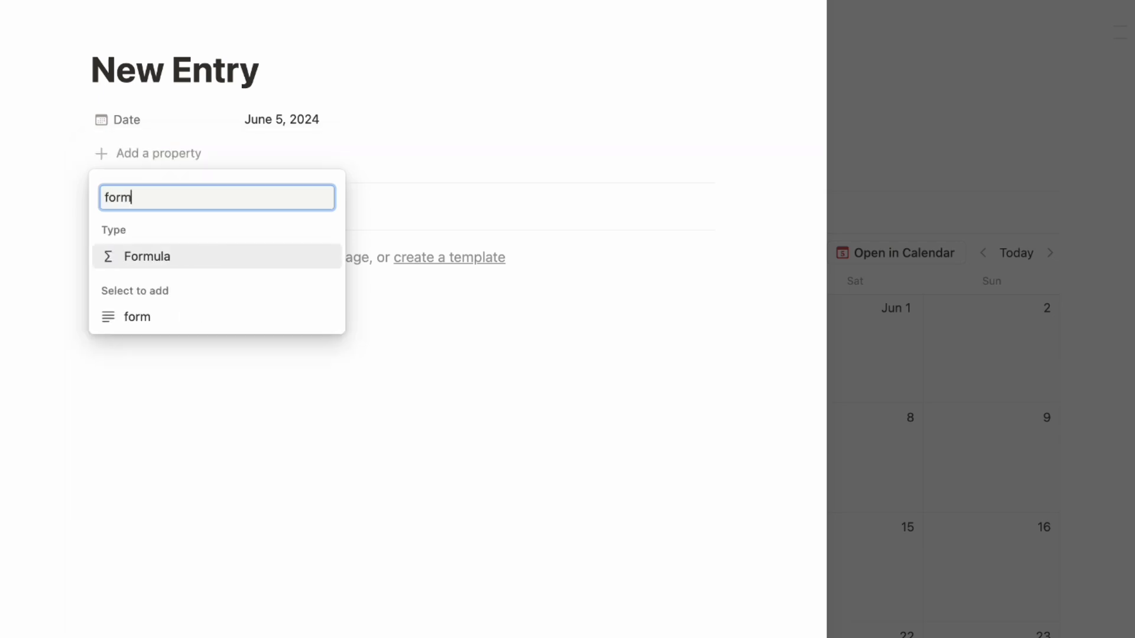
click(185, 256)
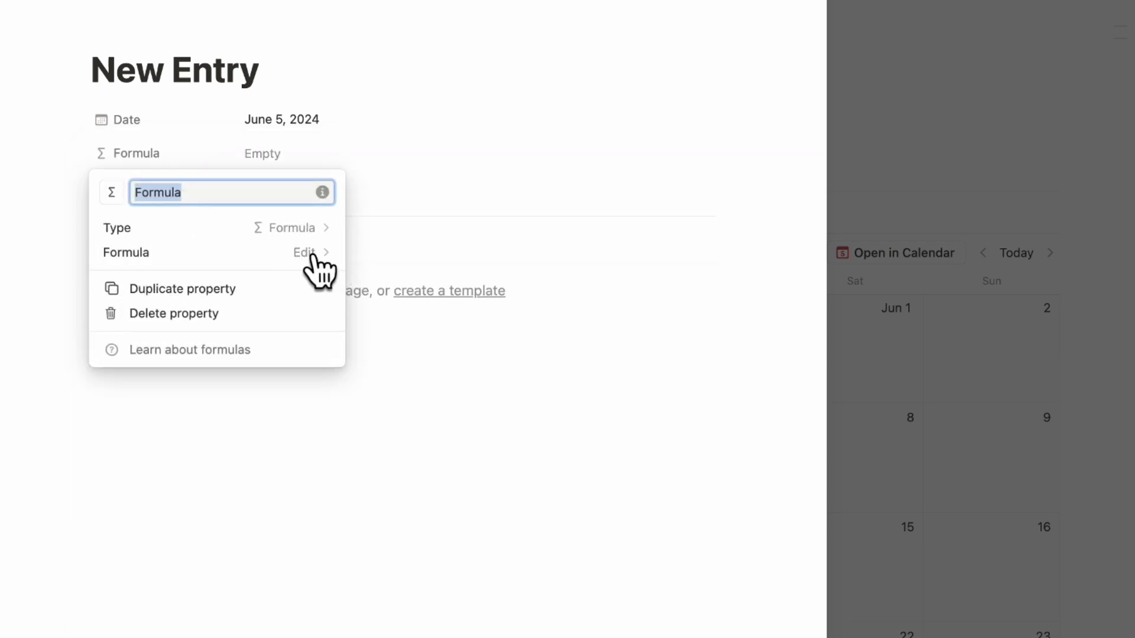
click(308, 253)
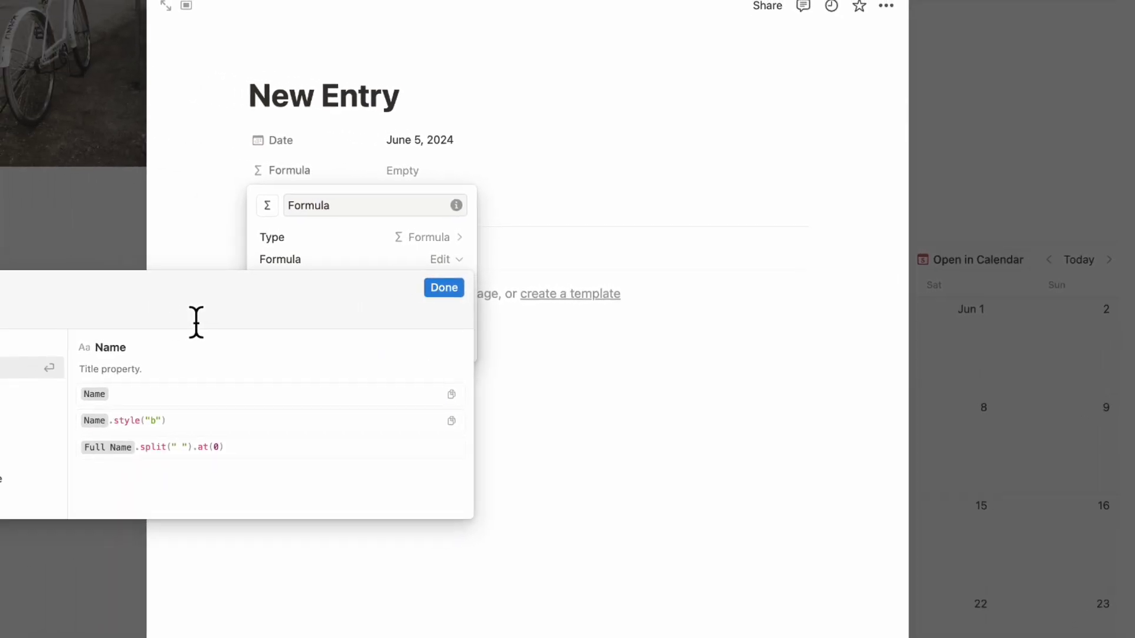
text(formatDate(Date, "dddd"))
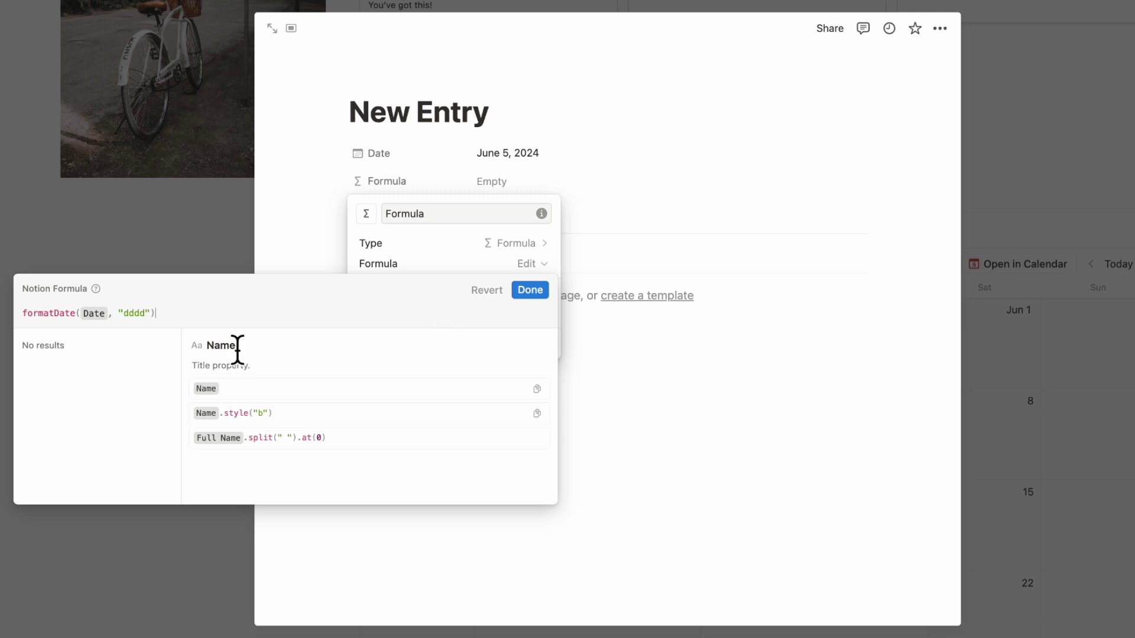
click(530, 291)
click(598, 195)
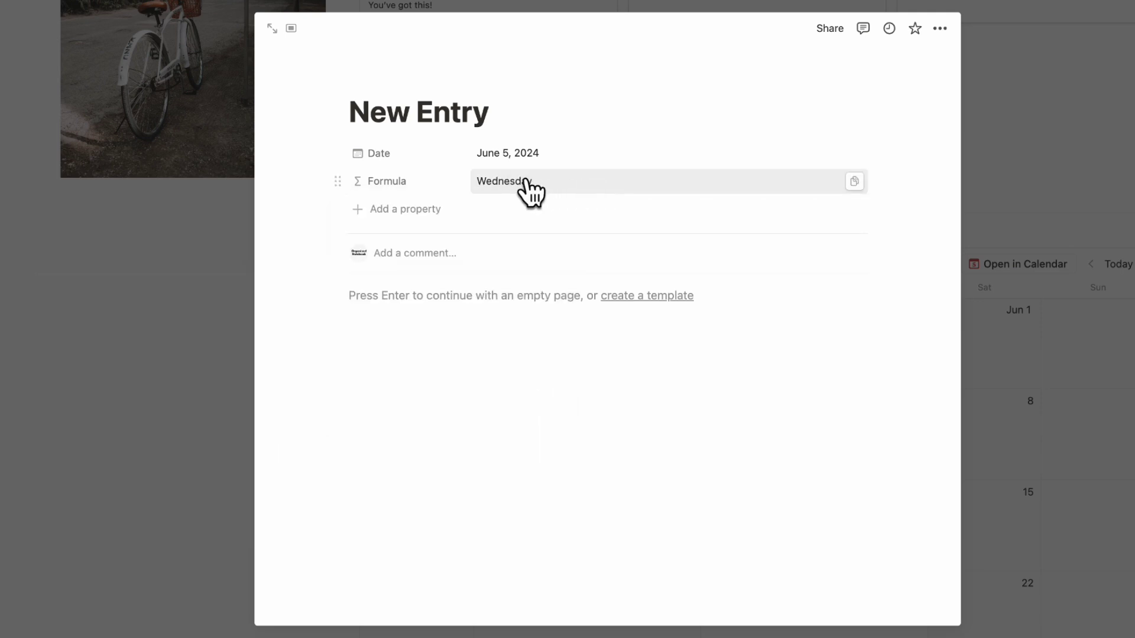
Rename the formula property to "Day of the week"
click(407, 184)
click(409, 208)
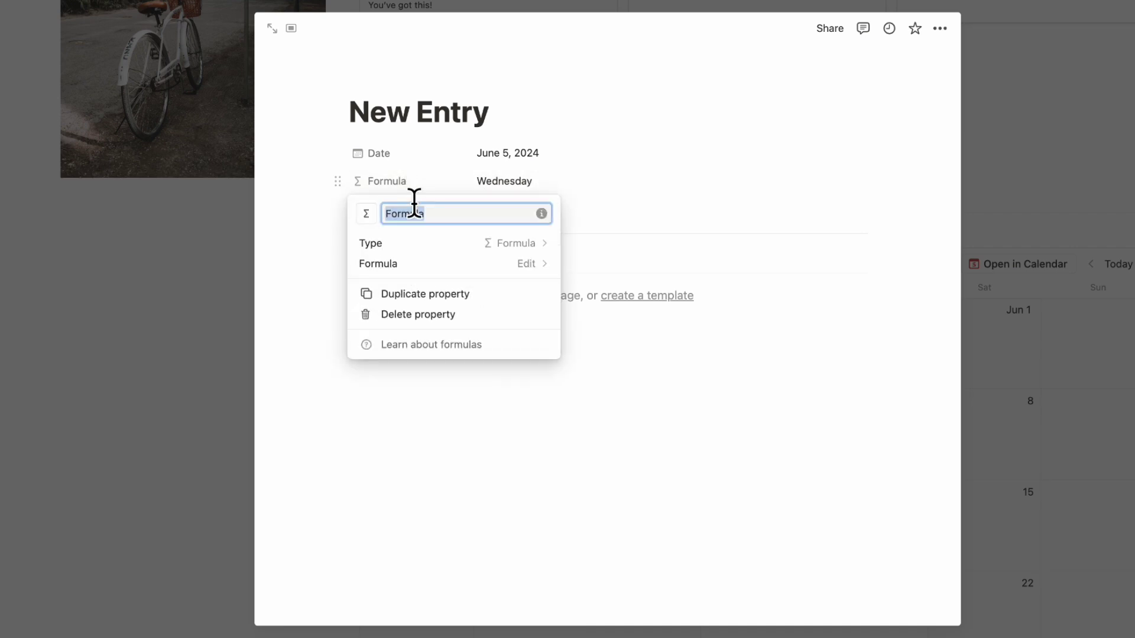
text(Day of the week)
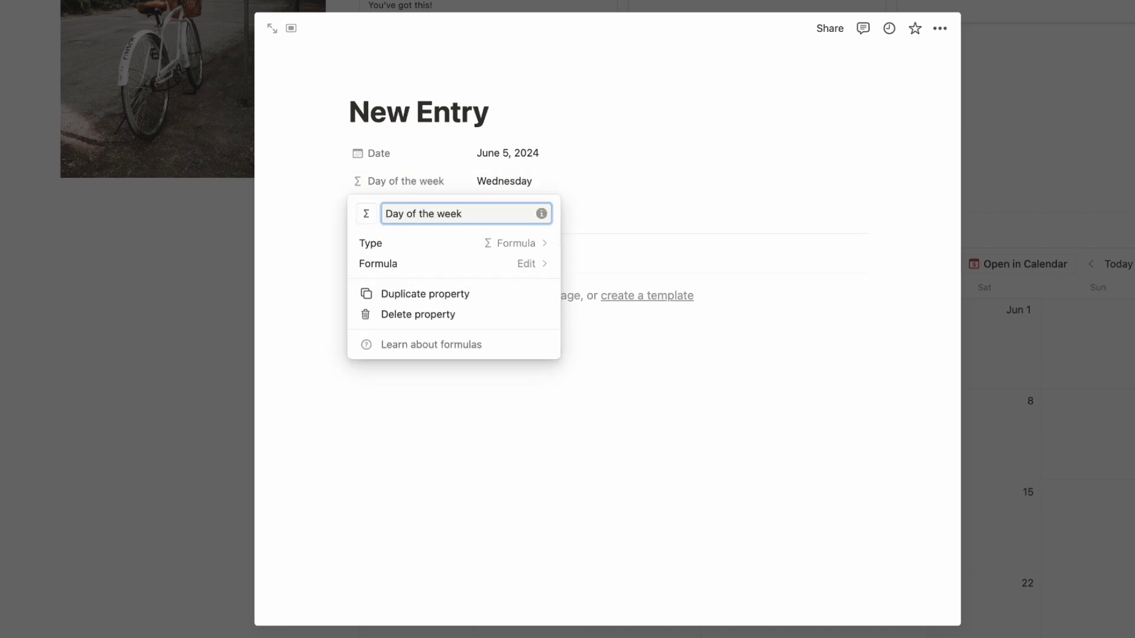
Add a Checkbox property named "Habit 1" to the "New Entry" page
click(577, 193)
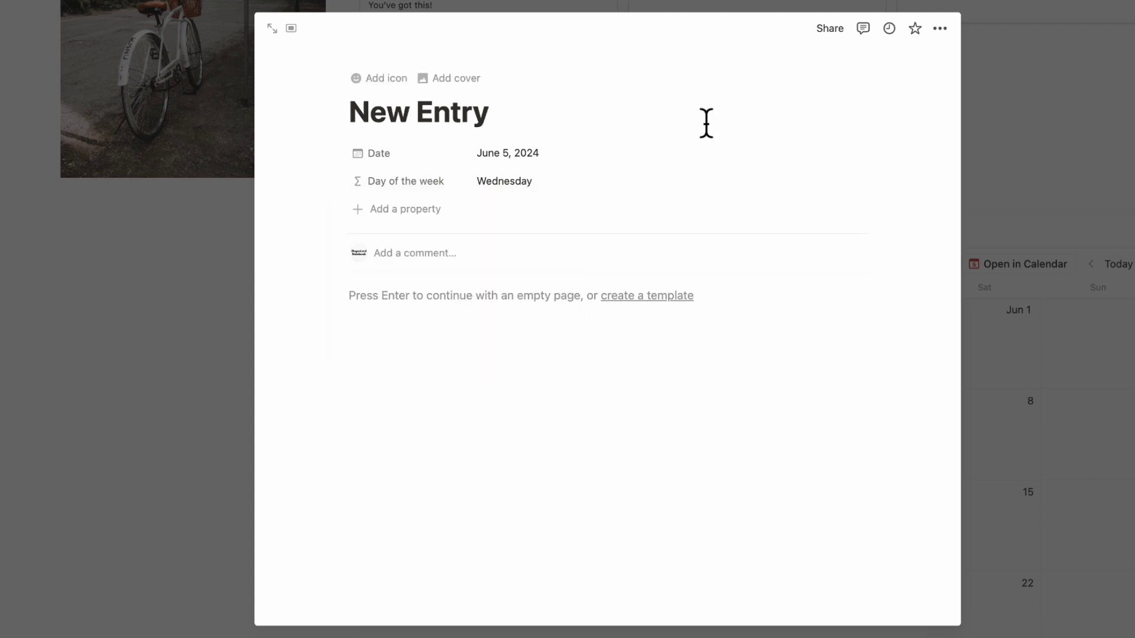
click(404, 219)
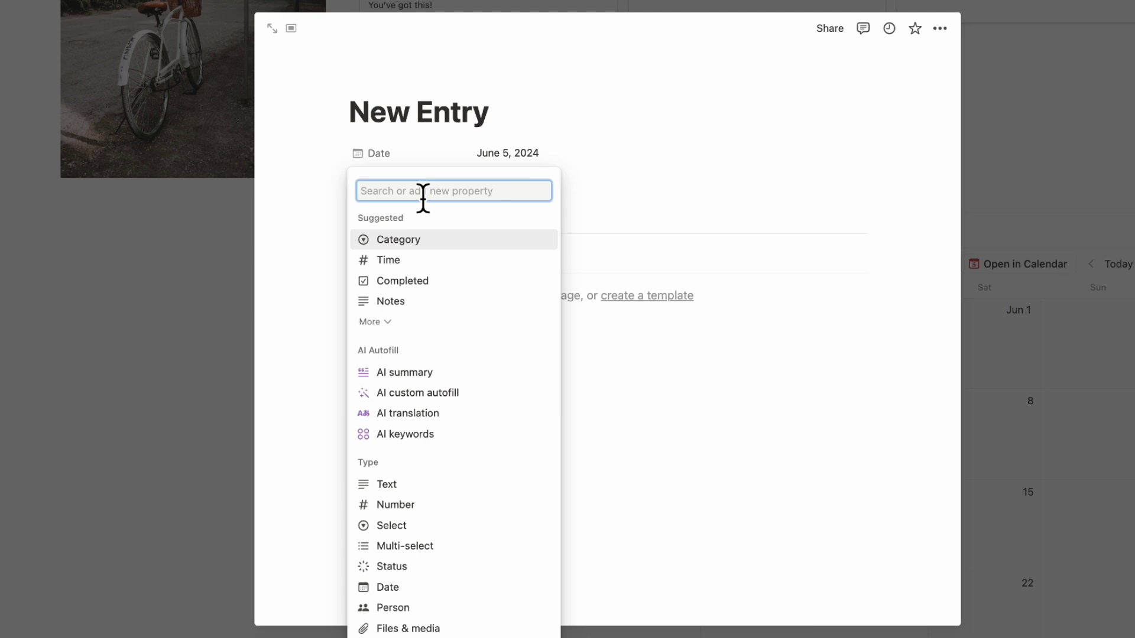
text(check)
click(420, 293)
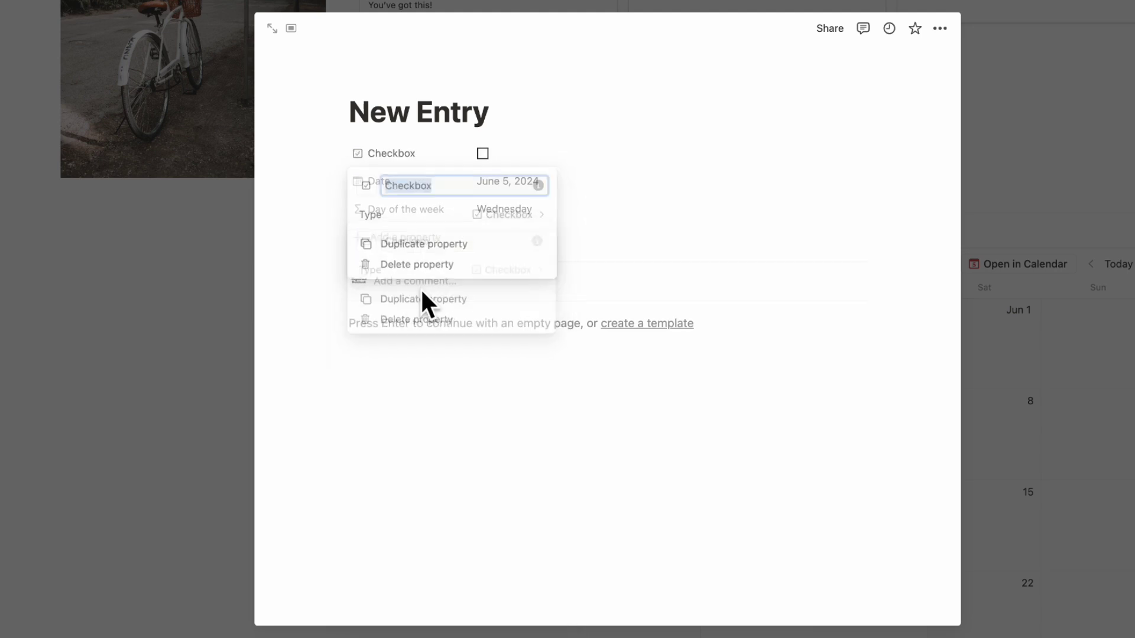
text(HAb)
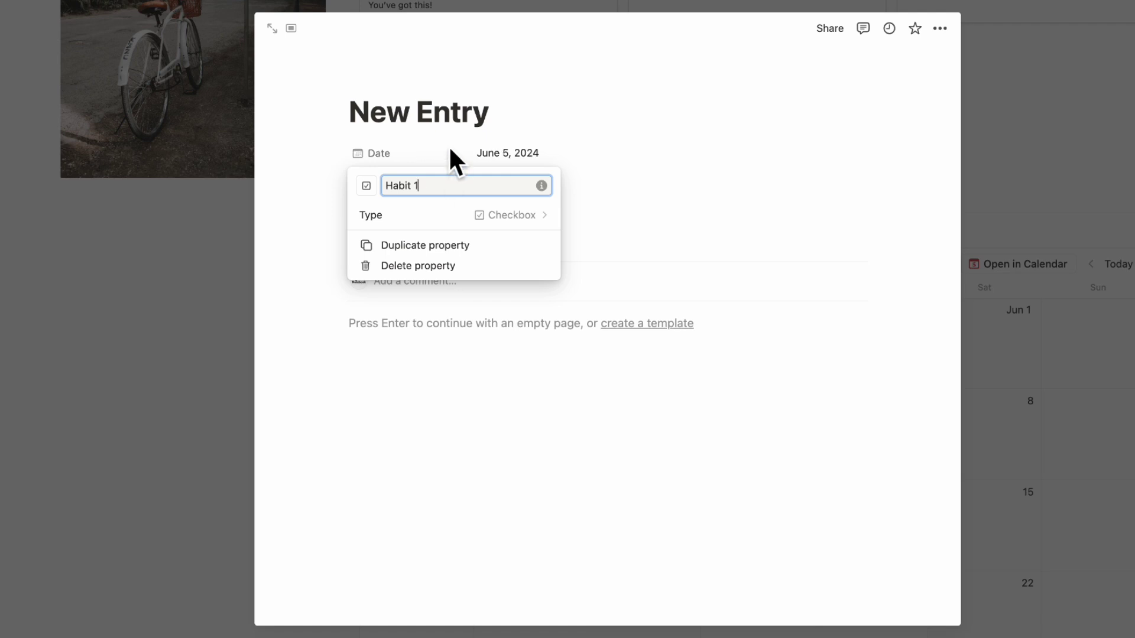
key(Return)
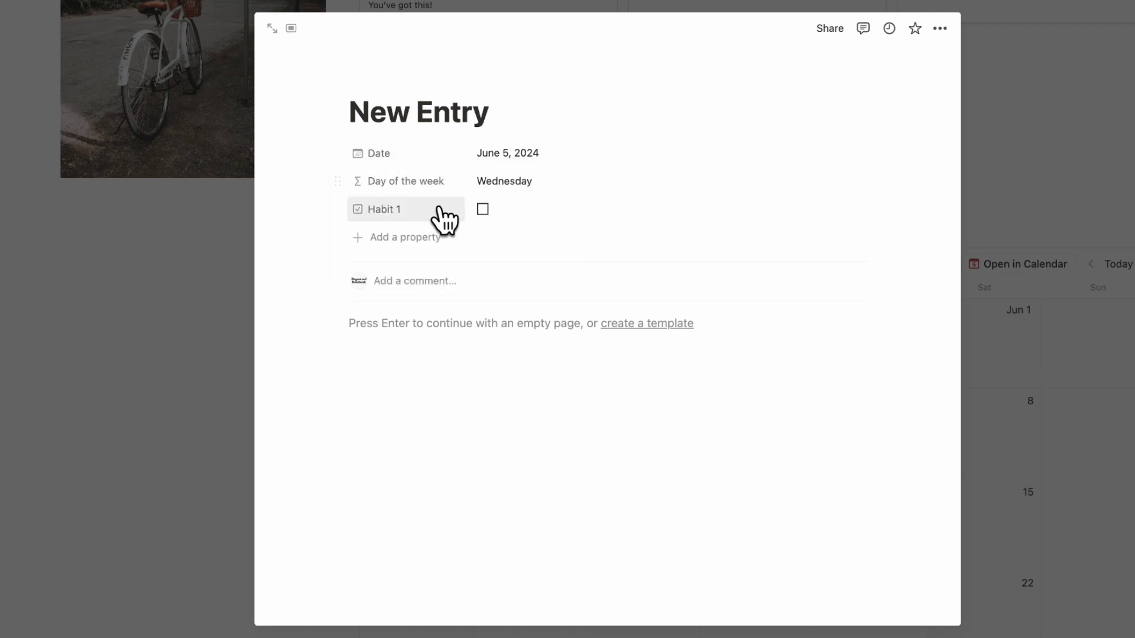
Duplicate the Habit 1 checkbox property twice on the "New Entry" page
click(396, 216)
click(414, 235)
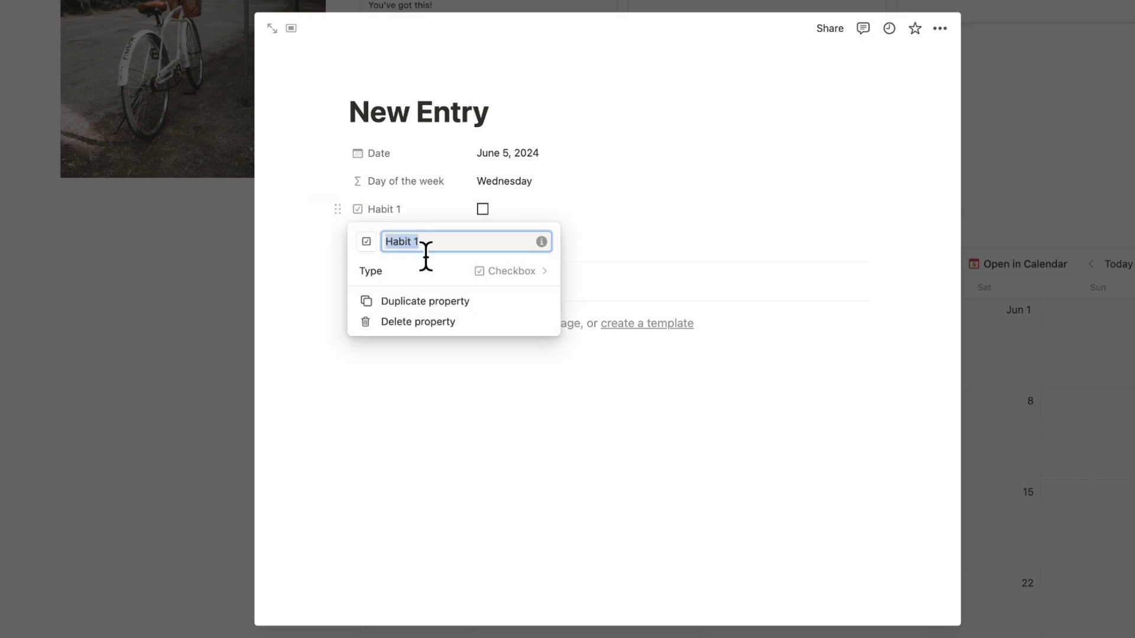
click(424, 214)
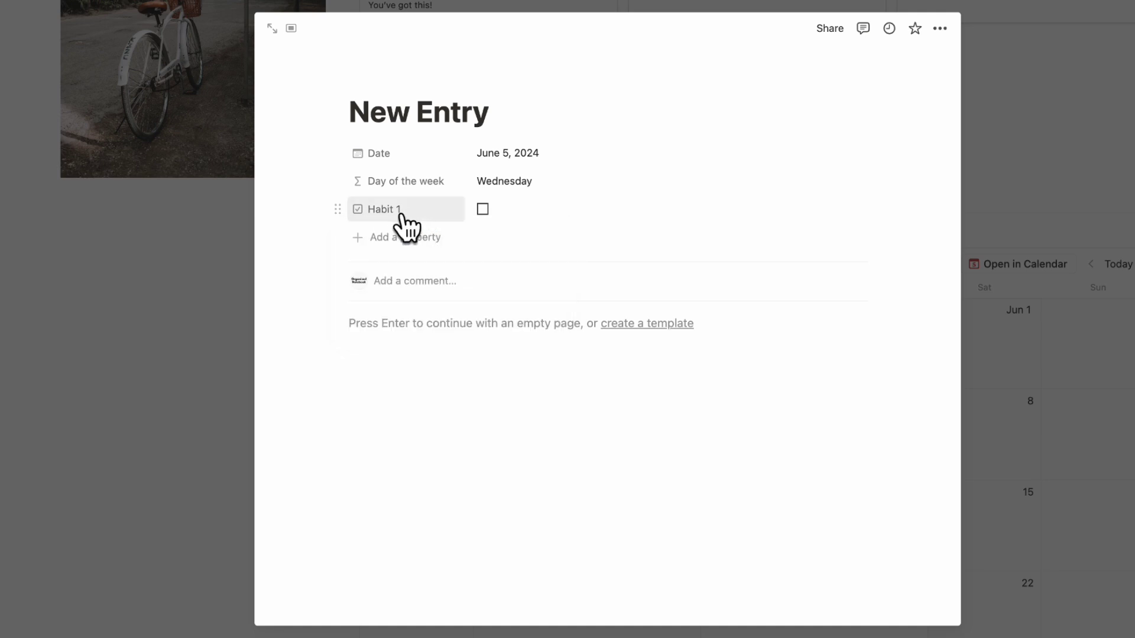
click(424, 214)
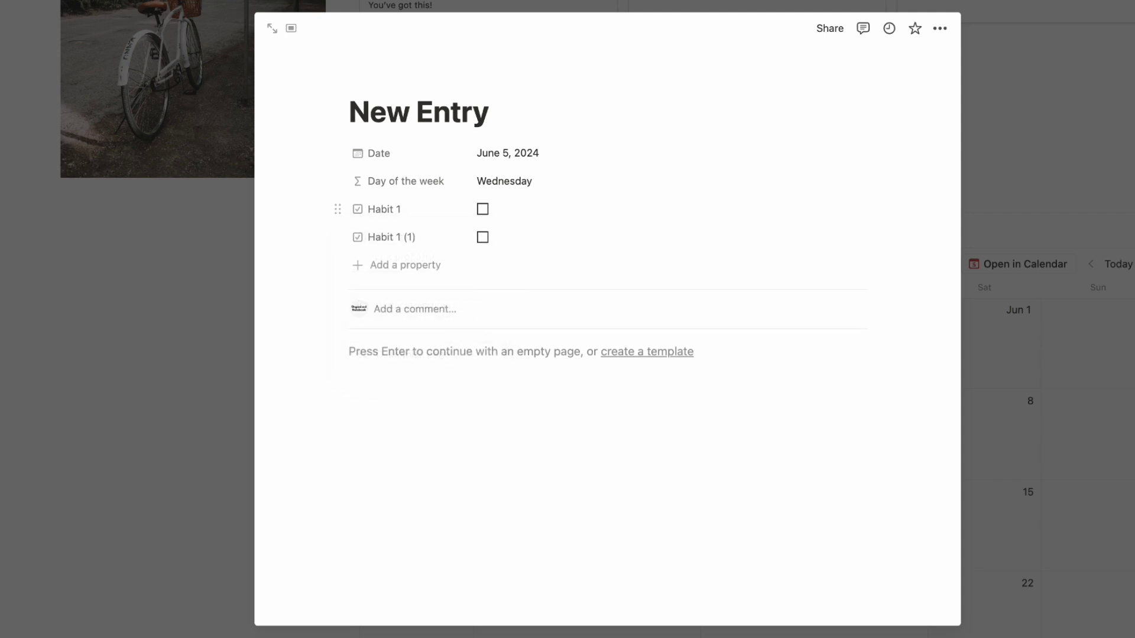
click(421, 238)
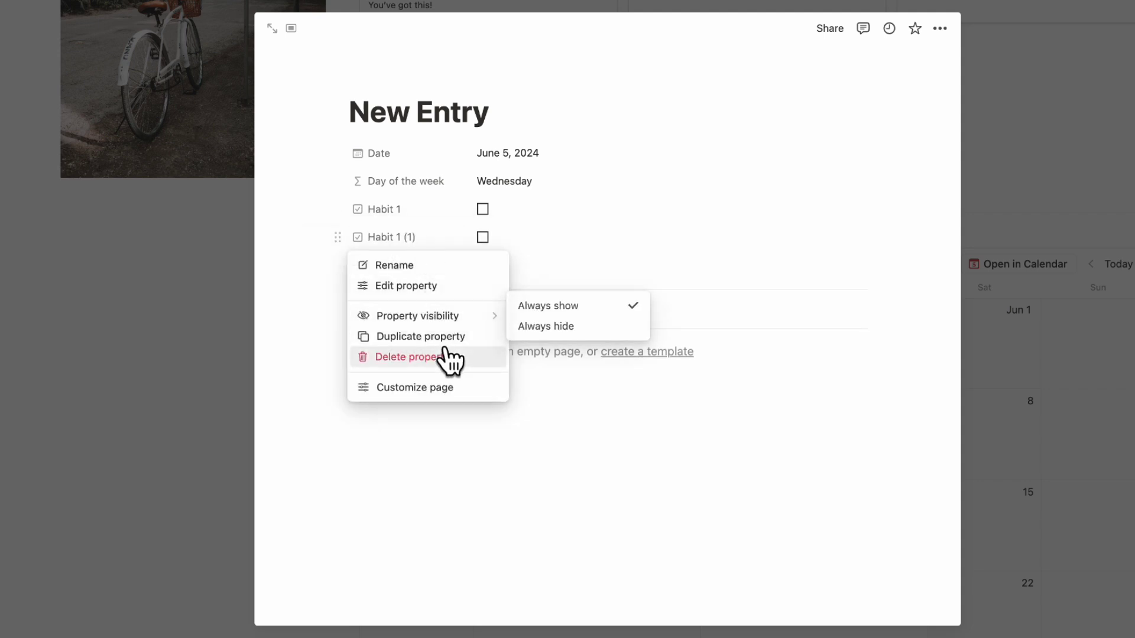
click(448, 337)
Rename the first duplicate, Habit 1 (1), as "Habit 2"
click(408, 239)
click(436, 263)
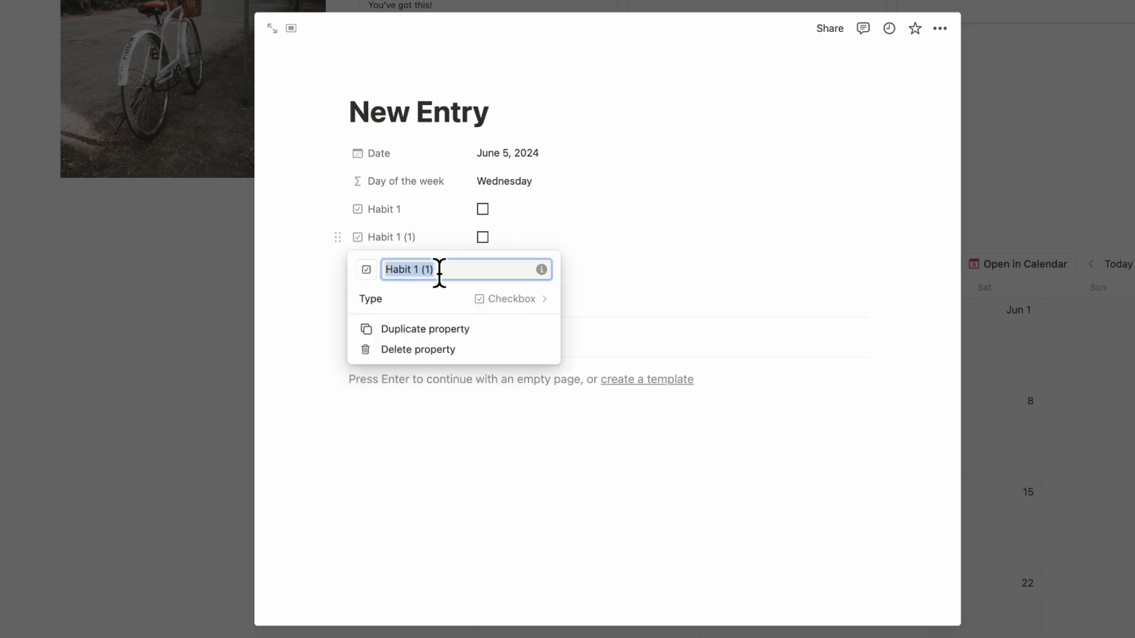
drag(446, 272, 413, 273)
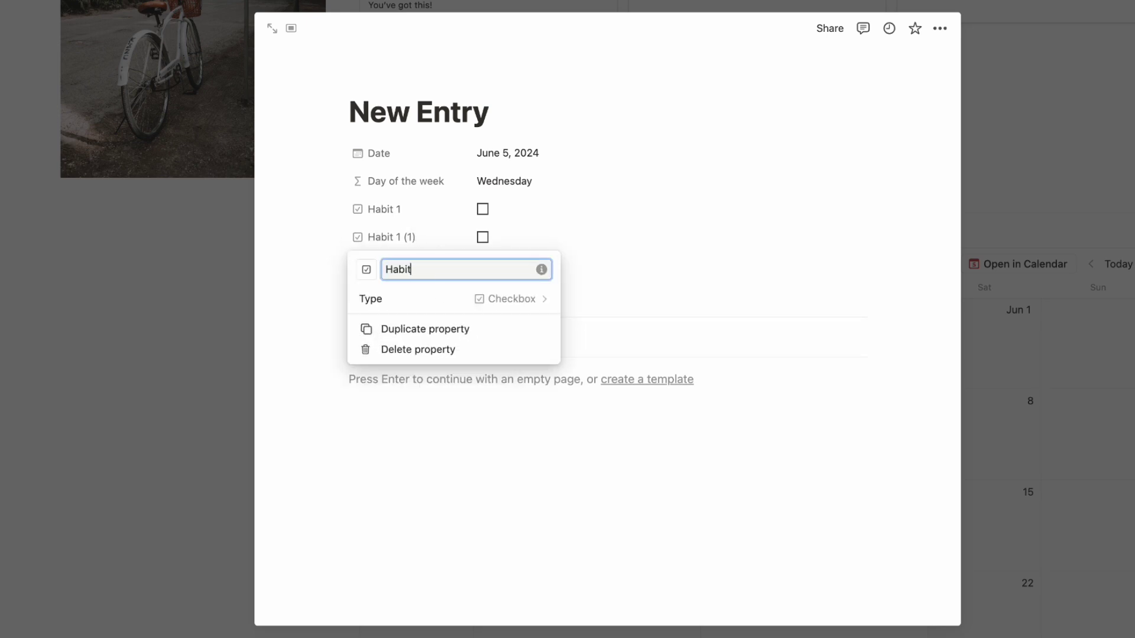
Rename the second duplicate, Habit 1 (2), as "Habit 3"
click(410, 246)
click(414, 265)
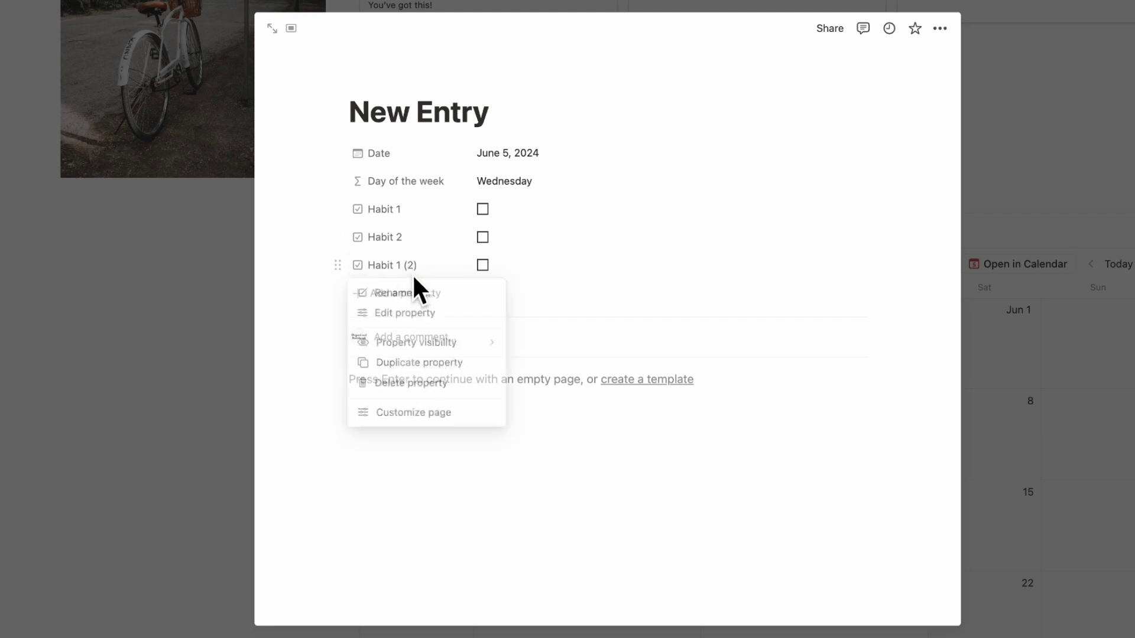
click(423, 293)
click(458, 301)
key(shift+Left)
key(shift+Left)
key(shift+Left)
key(shift+Left)
key(shift+Left)
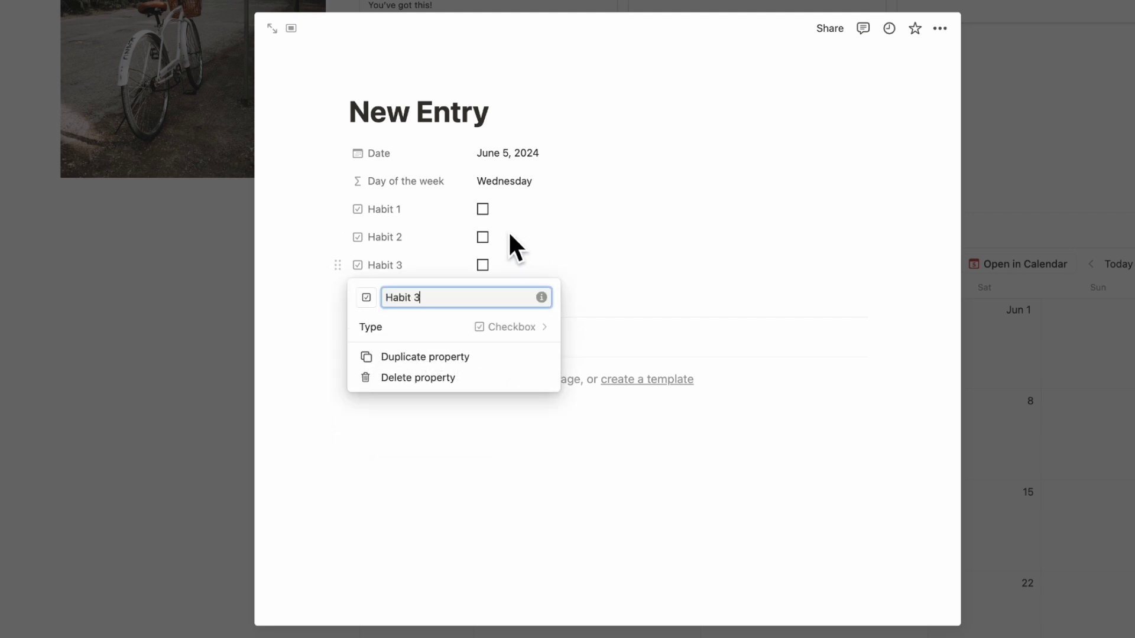
Try out the Habit 1, Habit 2 and Habit 3 checkboxes by ticking them and clearing them again
click(483, 211)
click(482, 210)
click(482, 237)
click(482, 265)
click(482, 237)
click(483, 209)
click(482, 265)
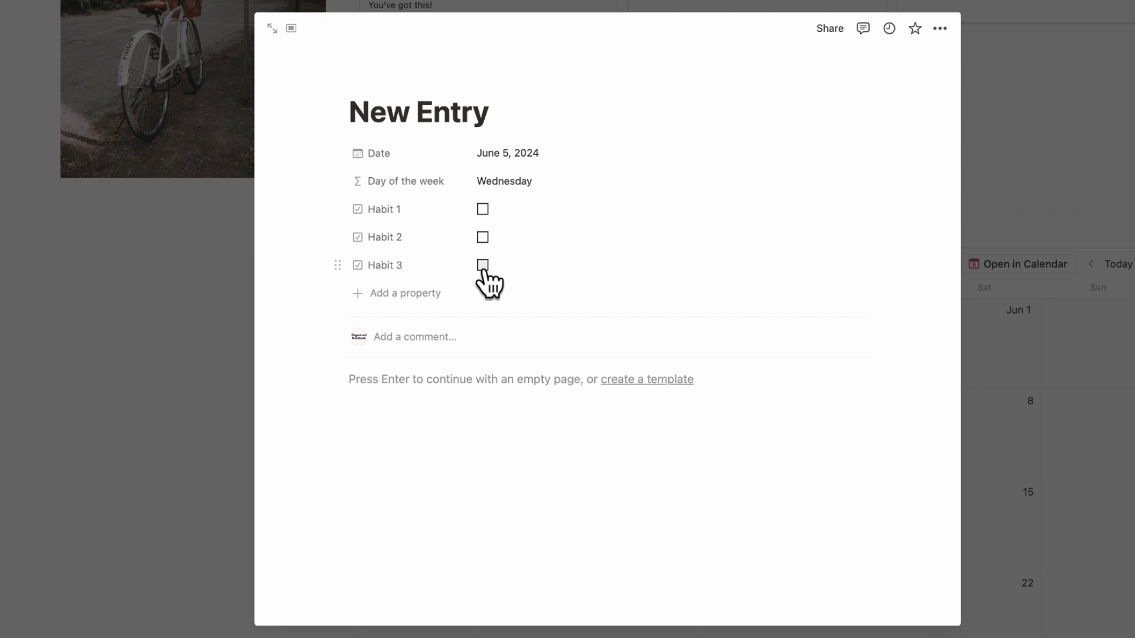
Add a Formula property named "Count" below Habit 3 on the "New Entry" page
click(421, 293)
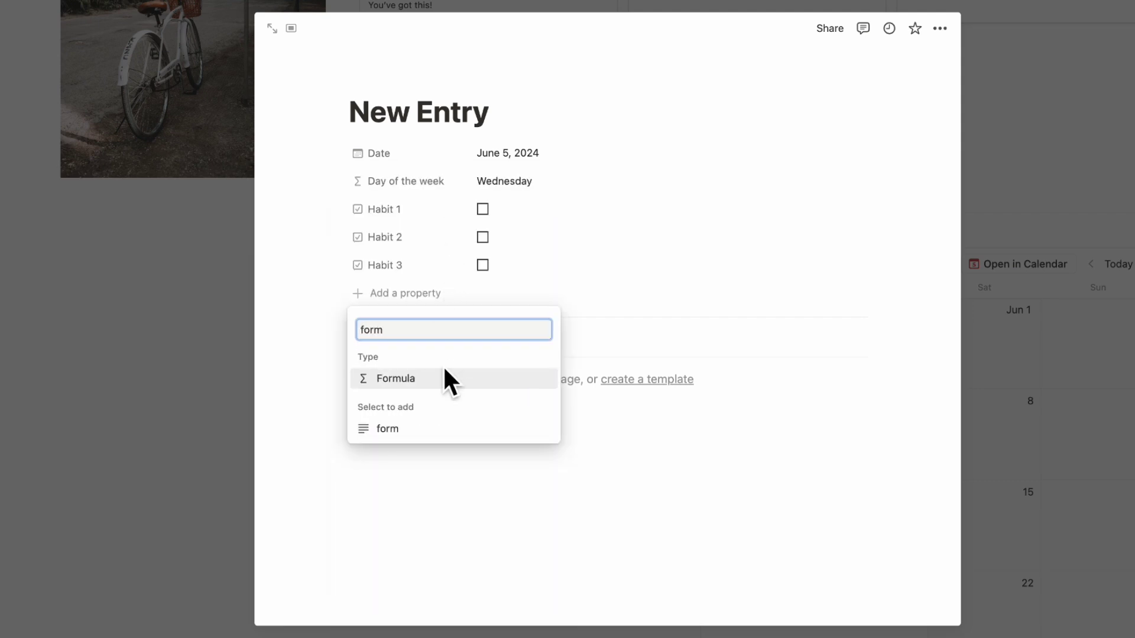
click(449, 379)
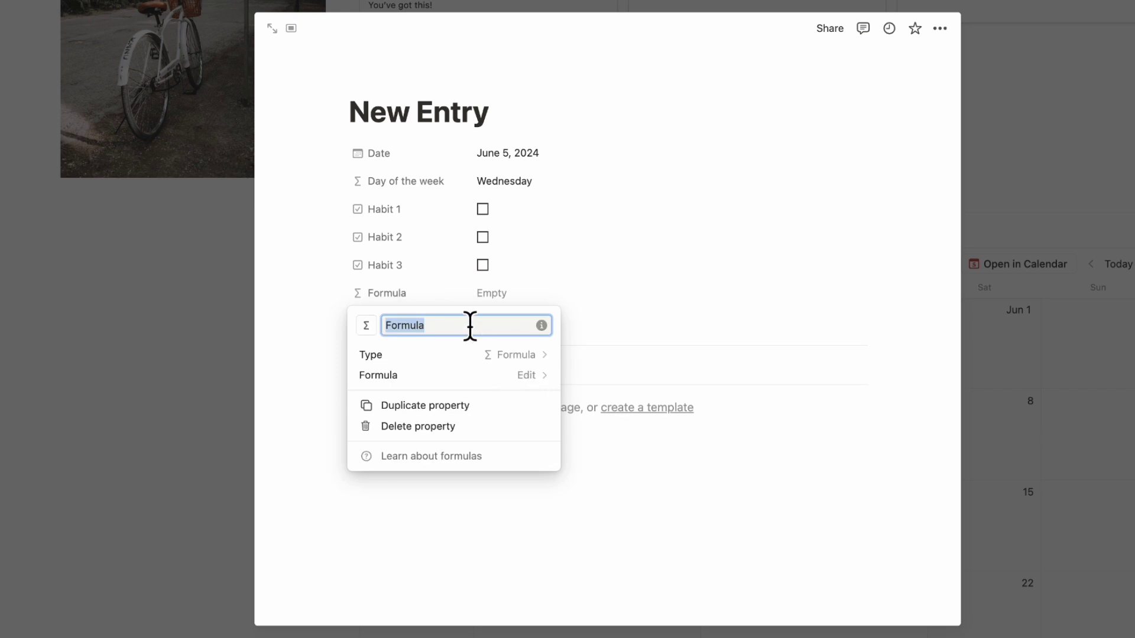
key(BackSpace)
text(Count)
Set Count's formula to format((if(Habit 1 == true, 1, 0) + if(Habit 3 == true, 1, 0)) + if(Habit 2 == true, 1, 0)) + " out of 3"
click(525, 375)
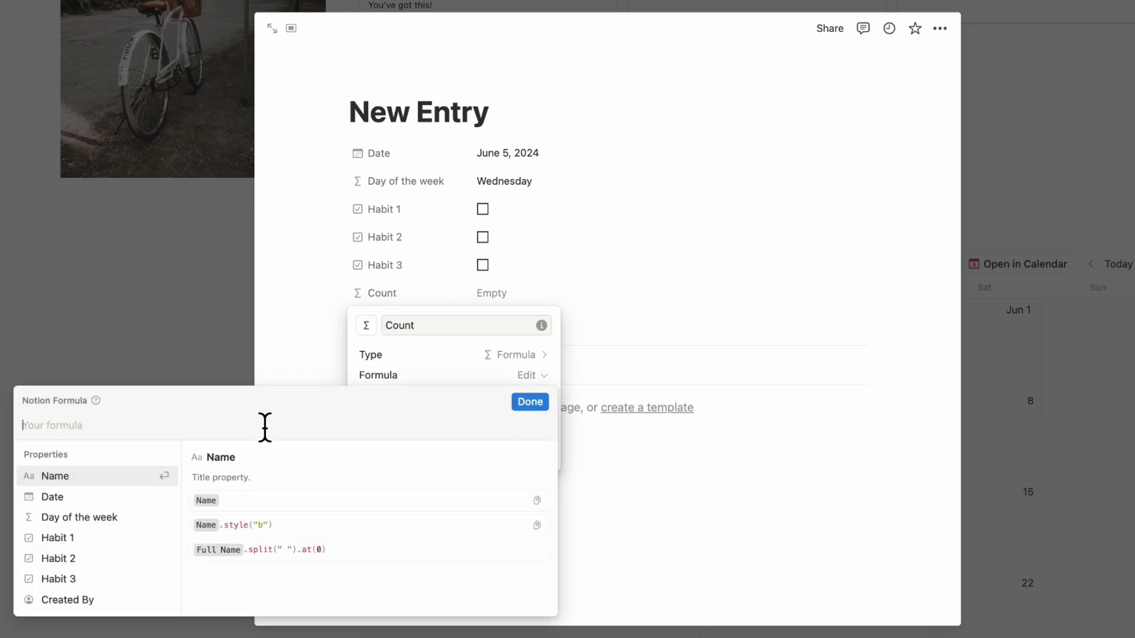
text(format((if(Habit 1 == true, 1, 0) + if(Habit 3 == true, 1, 0)) + if(Habit 2 == true, 1, 0)) + " out of 3")
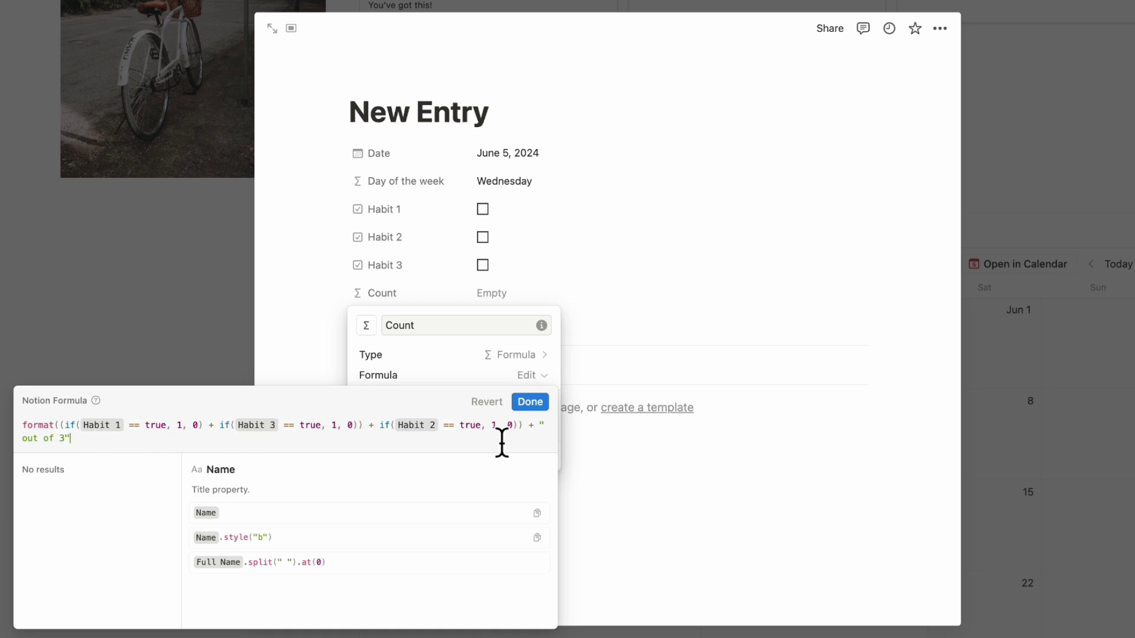
click(532, 405)
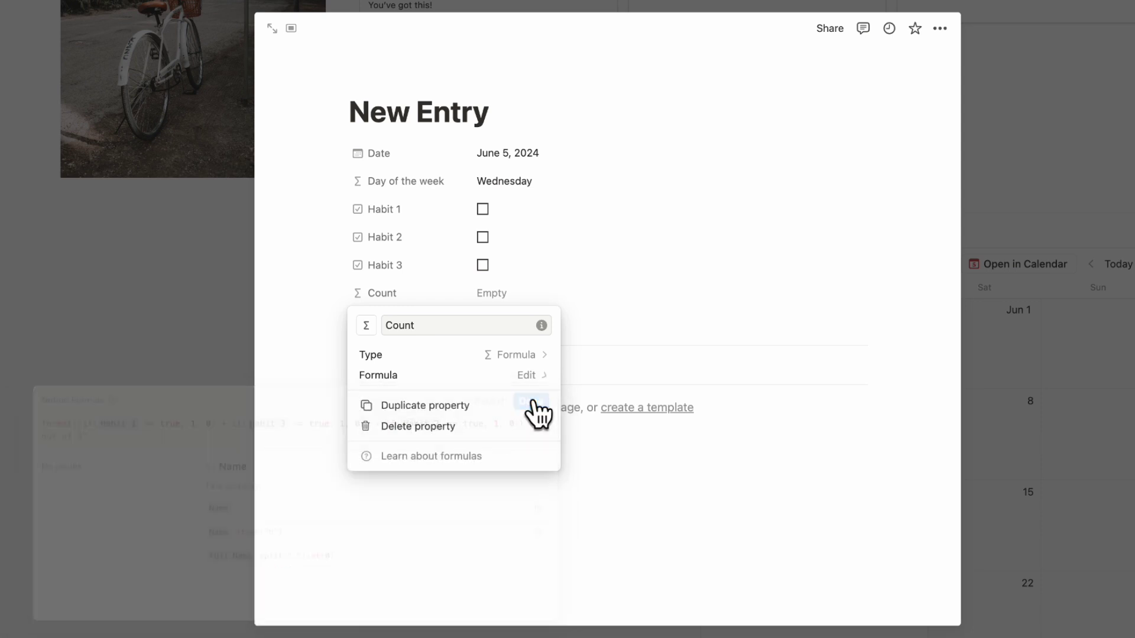
Test the Count formula by ticking Habit 1, Habit 2 and Habit 3 and clearing all three again
click(508, 266)
click(483, 209)
click(482, 237)
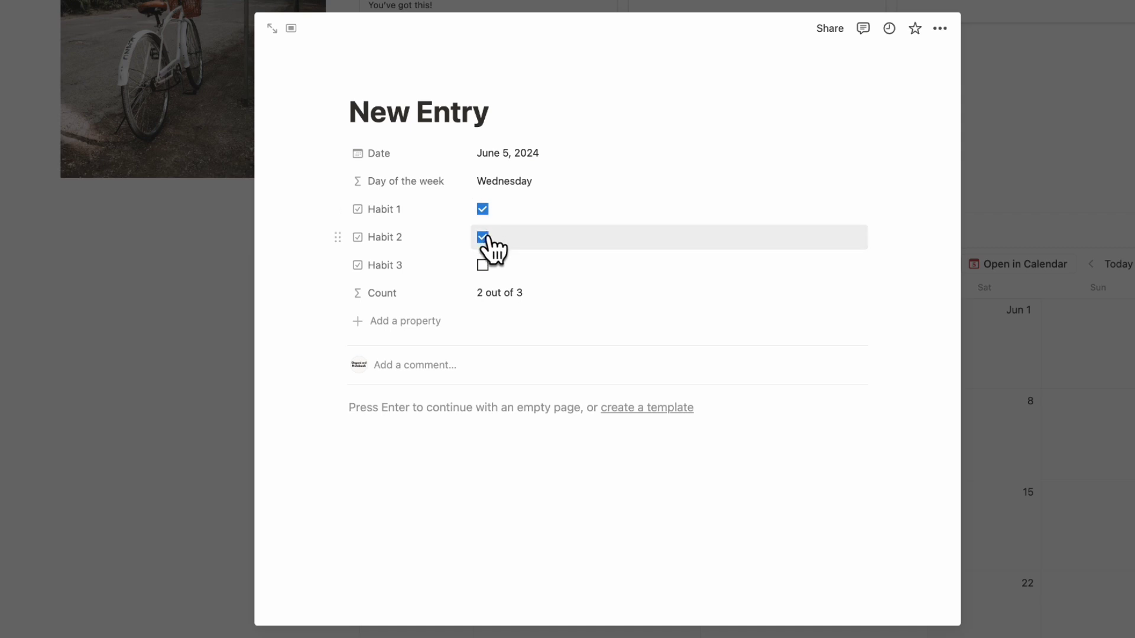
click(482, 265)
click(482, 266)
click(483, 237)
click(482, 209)
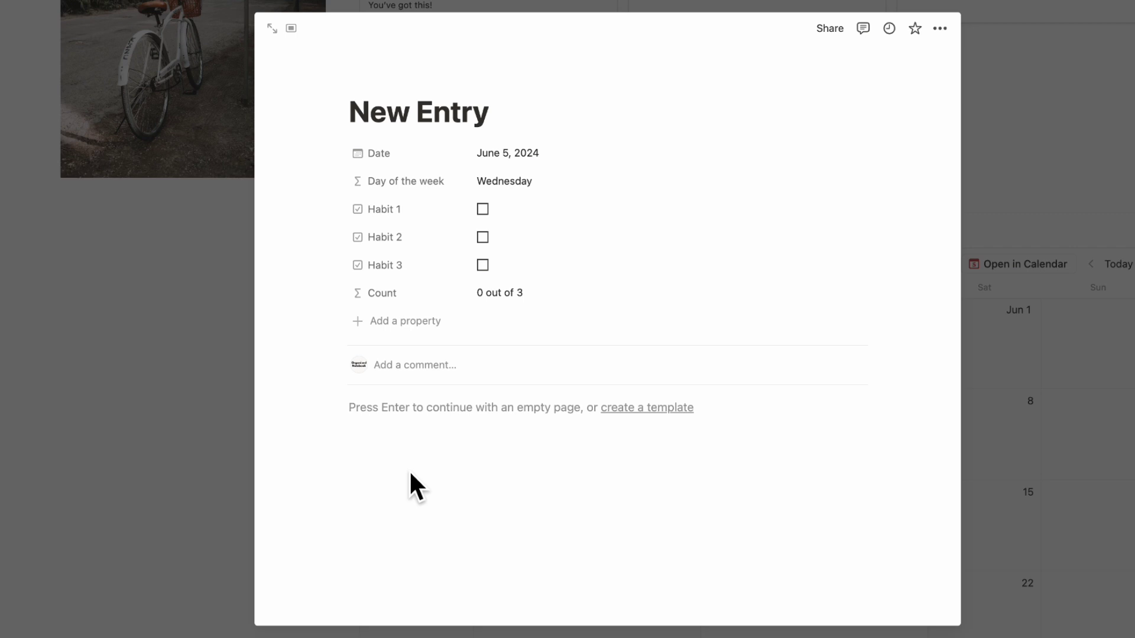
Close the "New Entry" page and show the Habit 1, Habit 2 and Habit 3 properties in the calendar view
click(1000, 204)
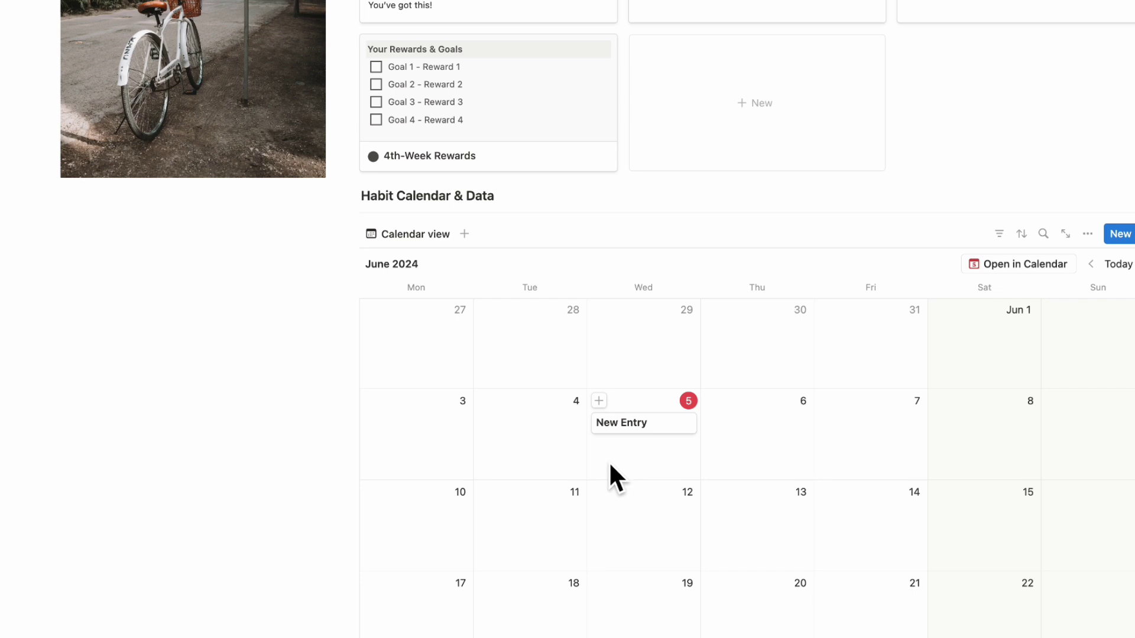
click(1088, 234)
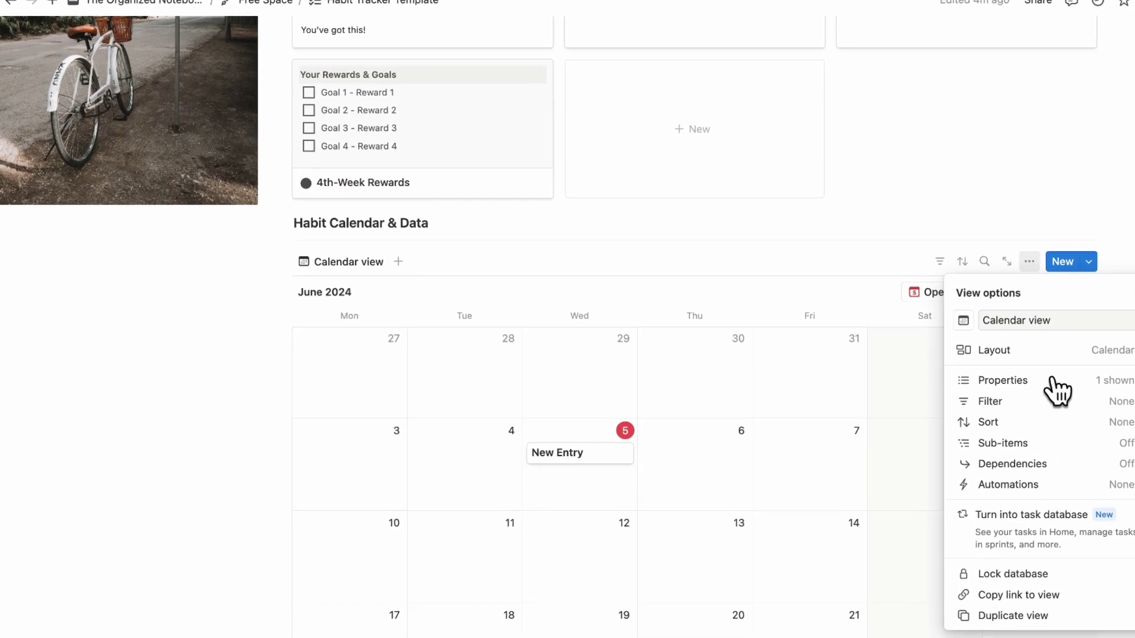
click(1073, 375)
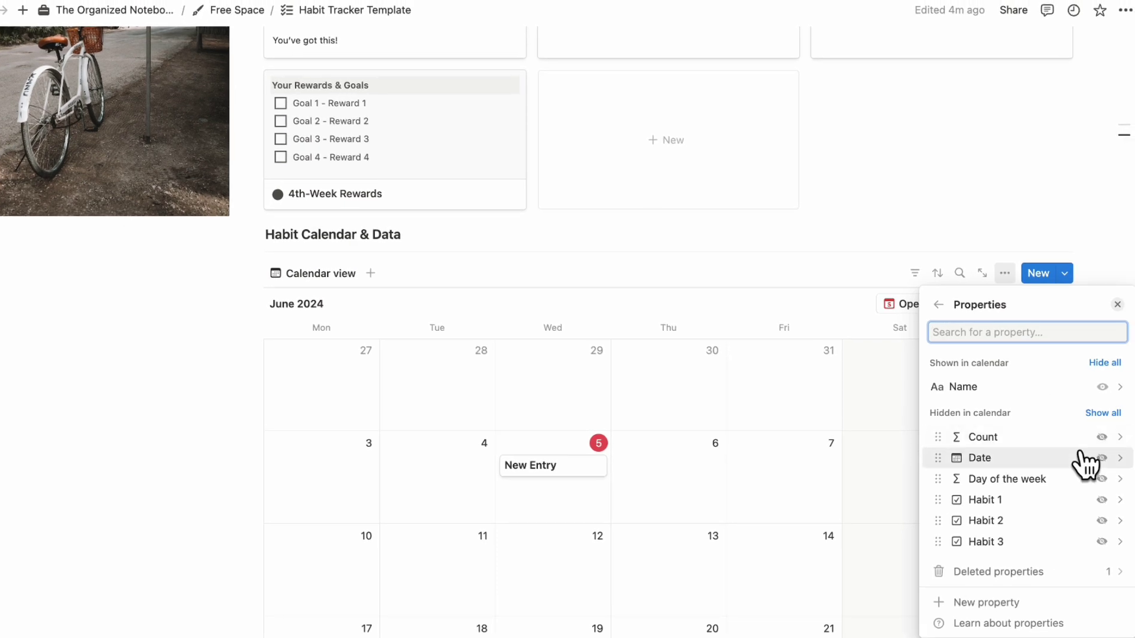
click(1101, 500)
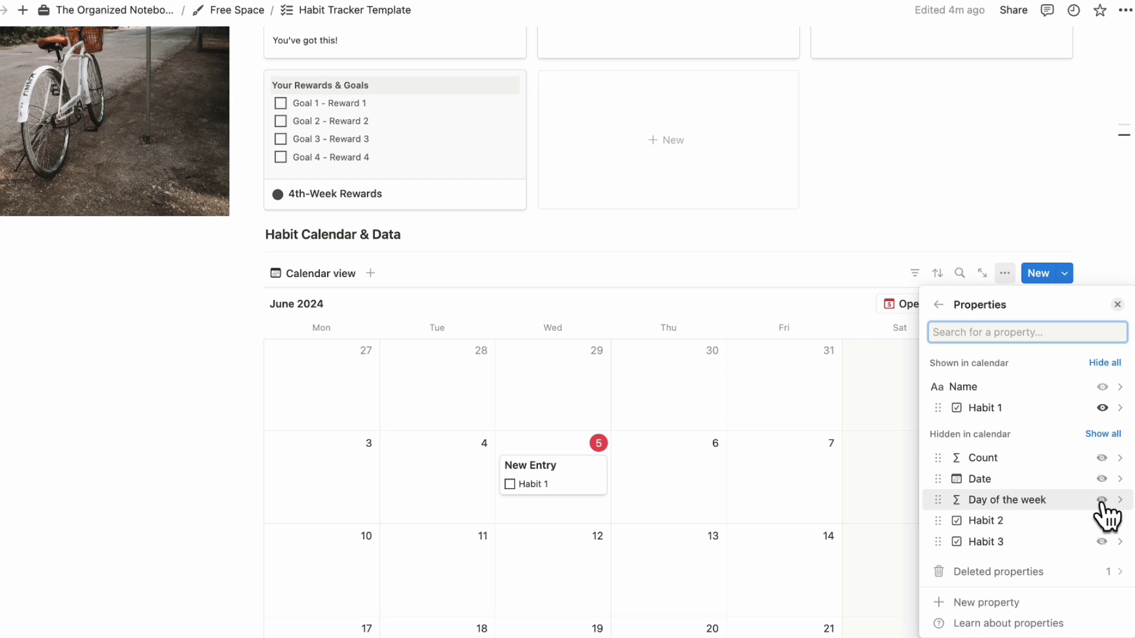
click(1102, 541)
click(1102, 541)
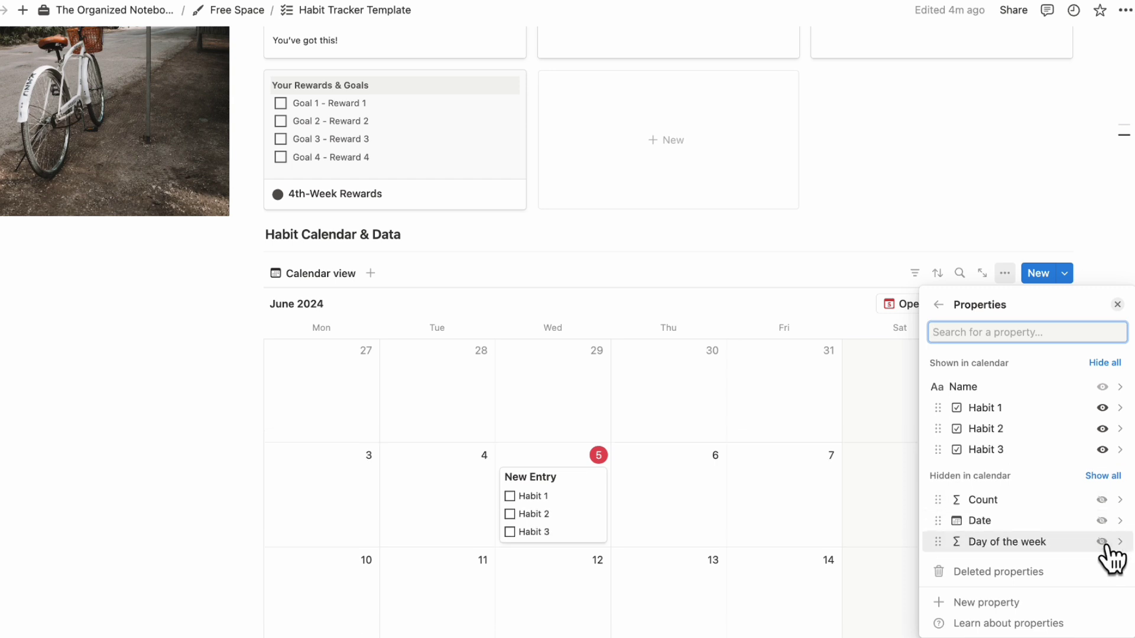
Show Day of the week and Count in the calendar view and place Day of the week directly below Name
click(1102, 542)
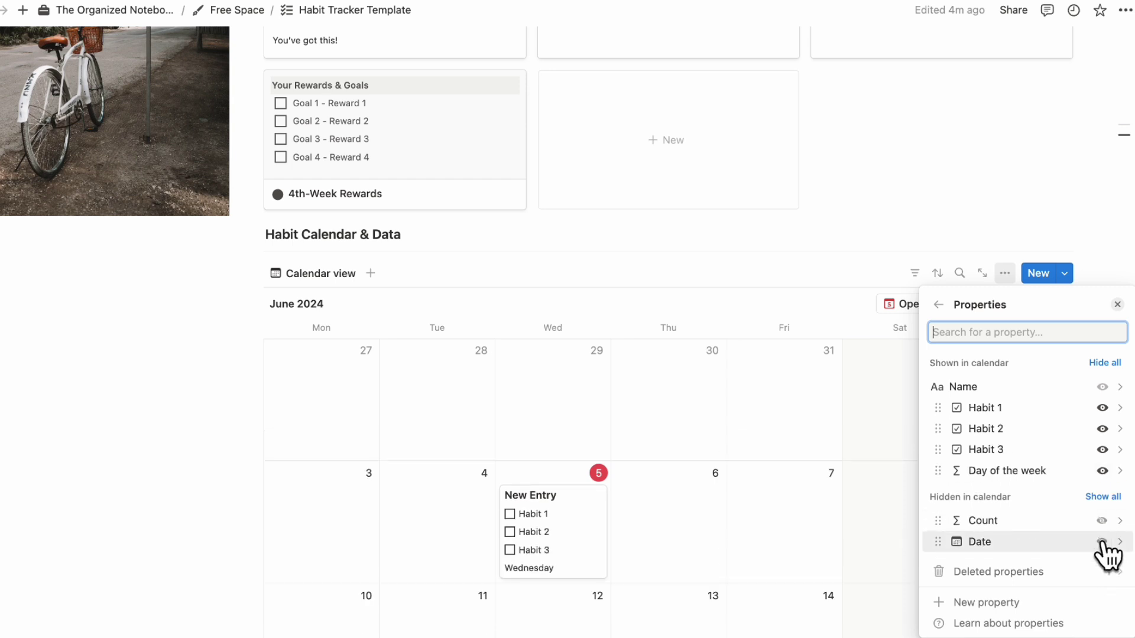
click(1102, 521)
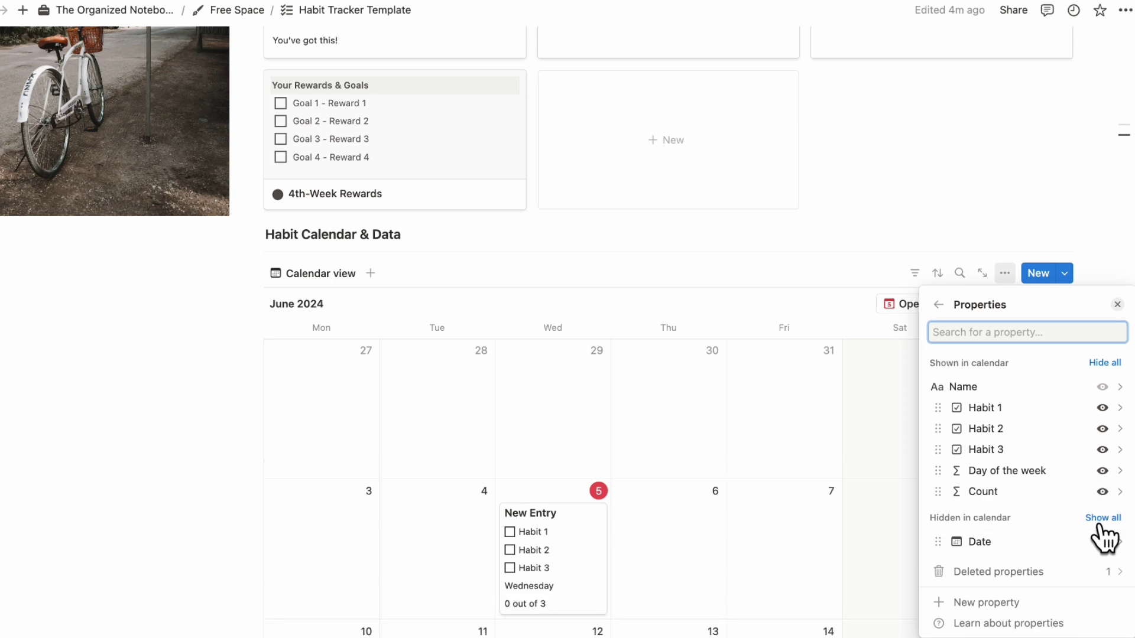
drag(1003, 477, 994, 409)
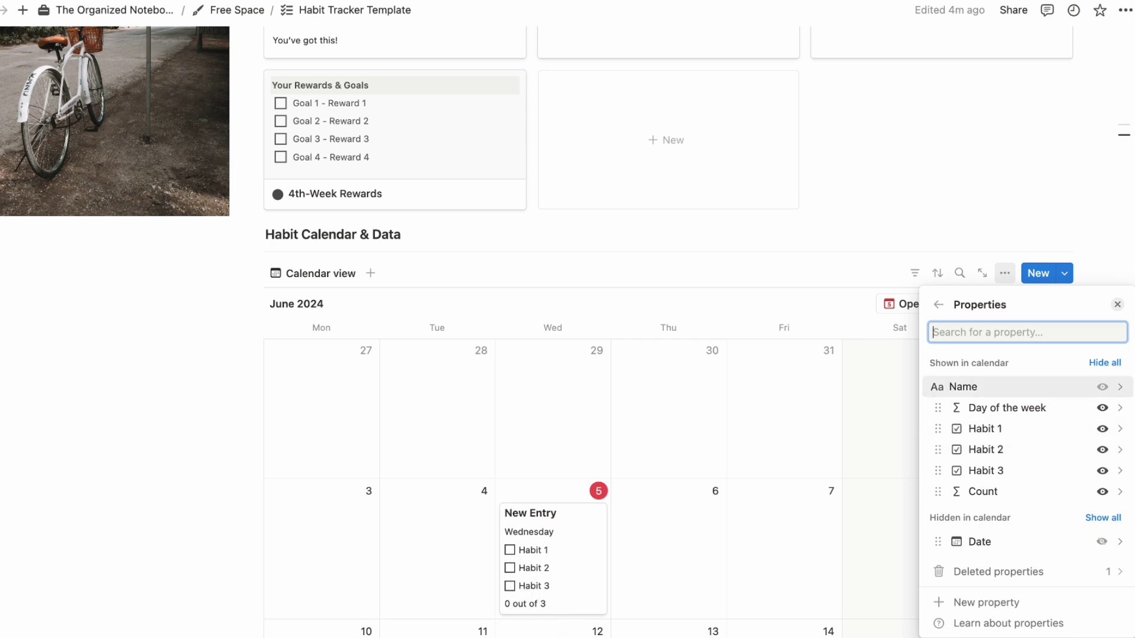
key(Escape)
Try out the habit checkboxes on the "New Entry" calendar card and leave them cleared
click(510, 568)
click(510, 585)
click(510, 568)
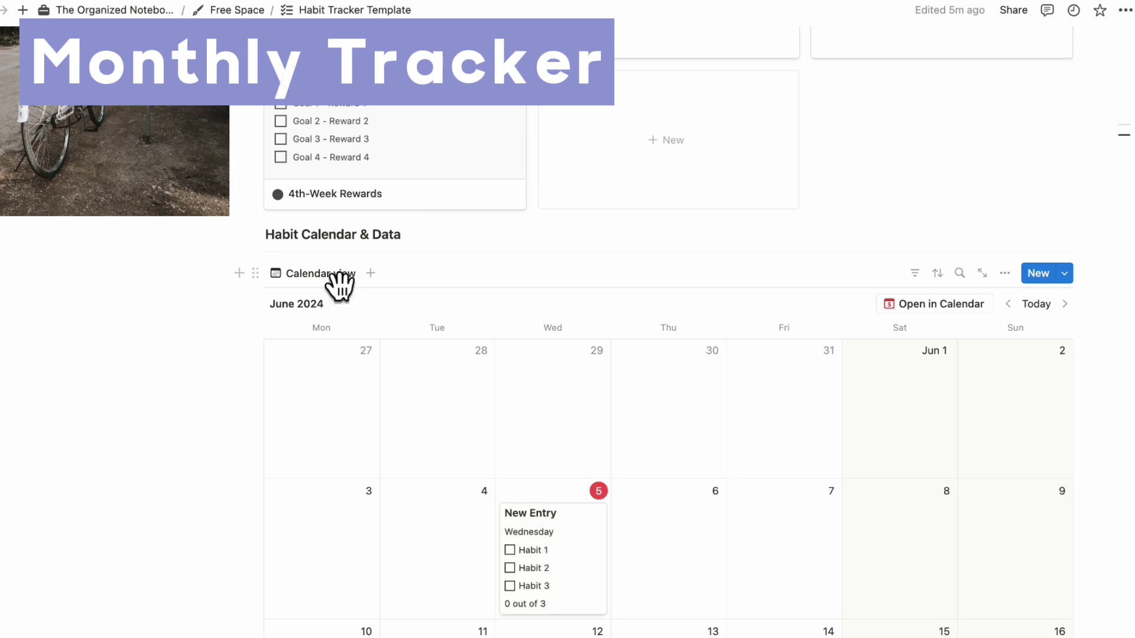
Add a Table view to the Habit Calendar database
click(371, 273)
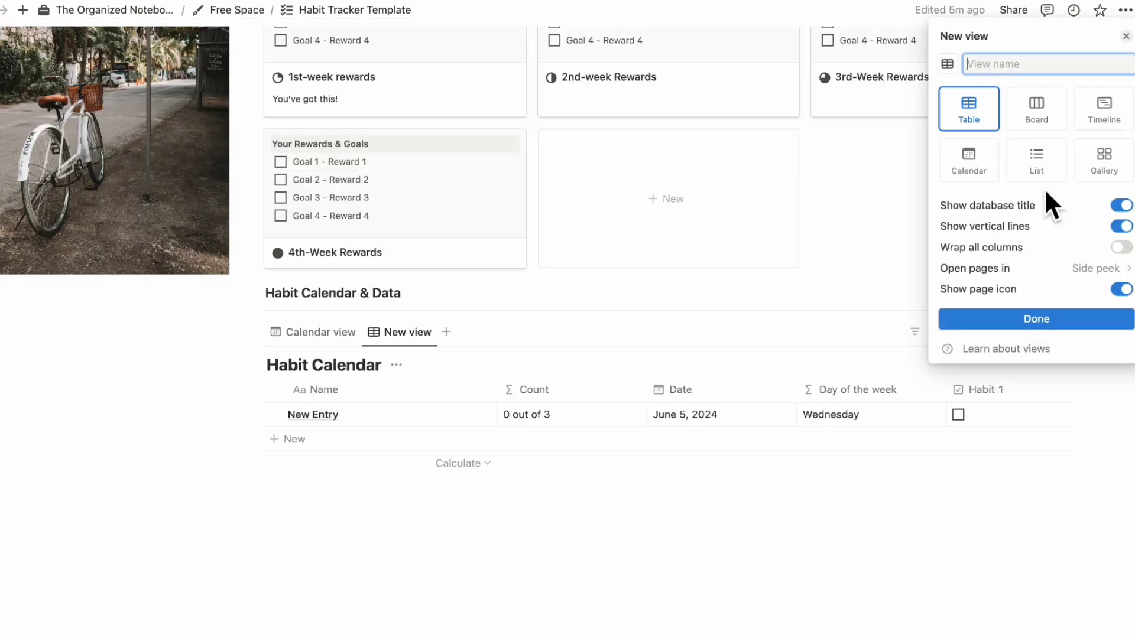
click(1036, 325)
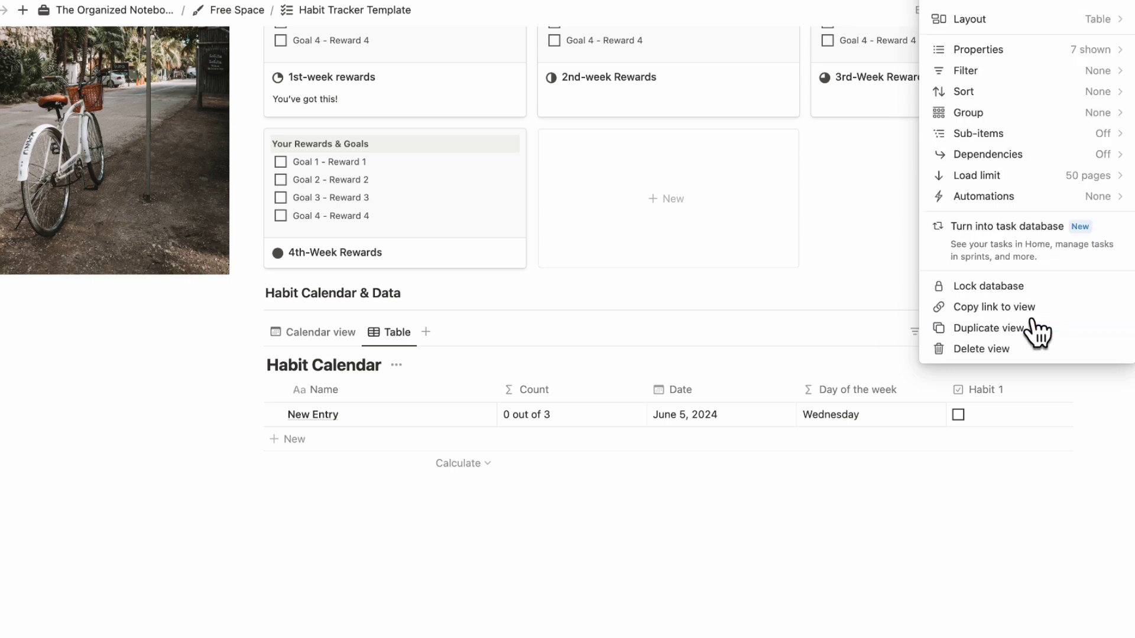
click(756, 473)
Reorder the table columns so Day of the week follows Name and Count sits past the Habit 1 and Habit 2 columns
drag(858, 393, 563, 399)
drag(697, 408, 938, 388)
scroll(938, 388, right, 3)
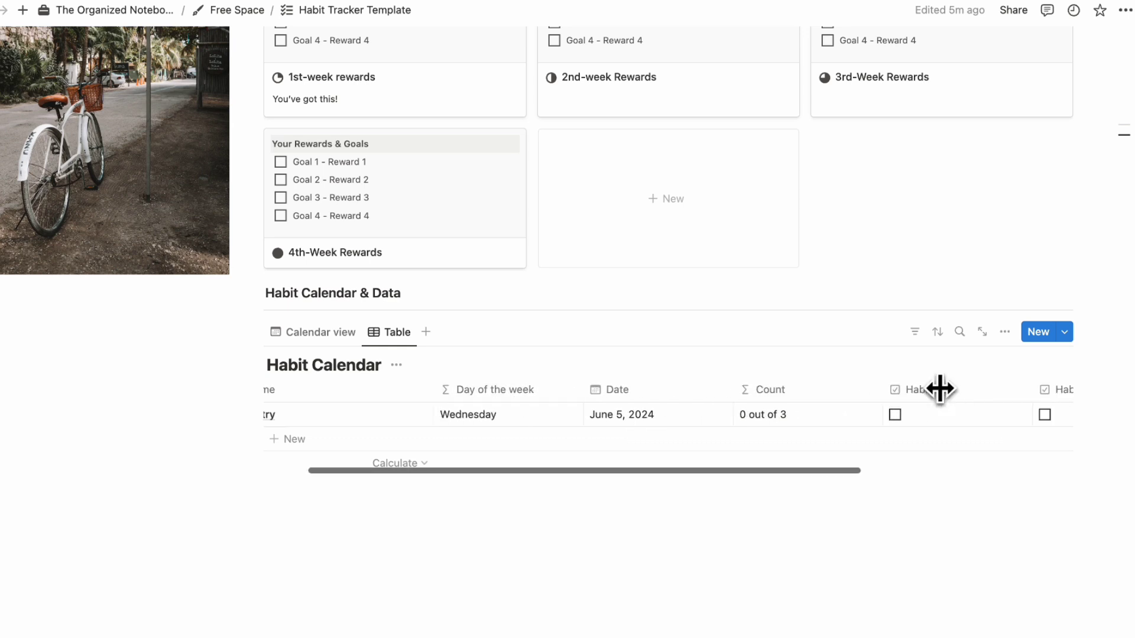
drag(688, 400, 946, 406)
scroll(857, 412, left, 5)
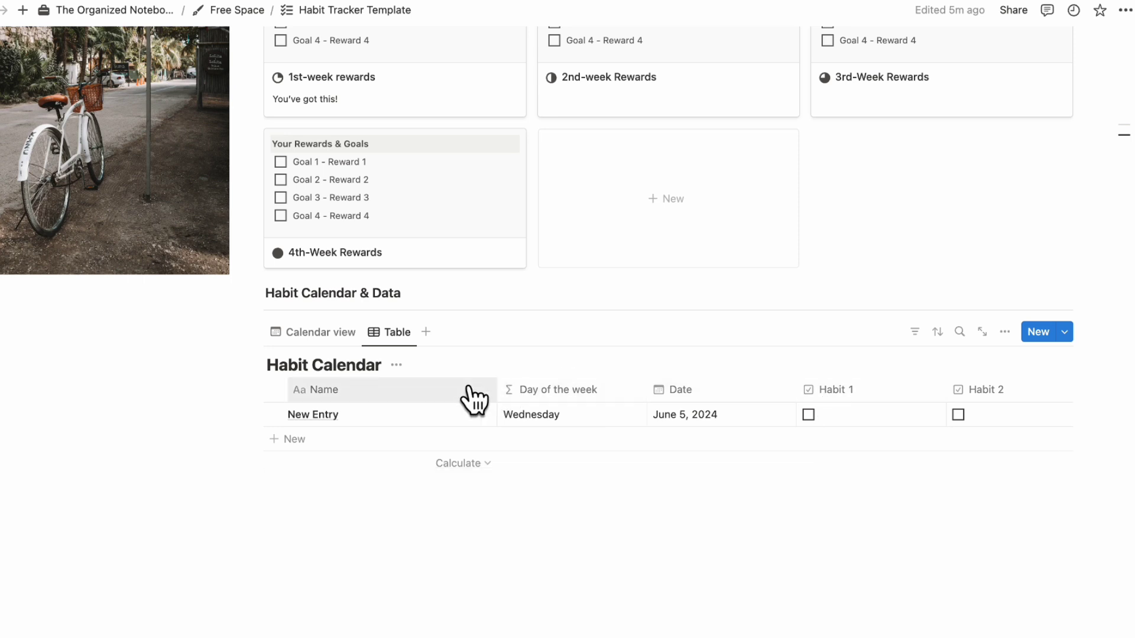
Freeze the table up to the Name column and check that it stays in place across the other columns
click(433, 389)
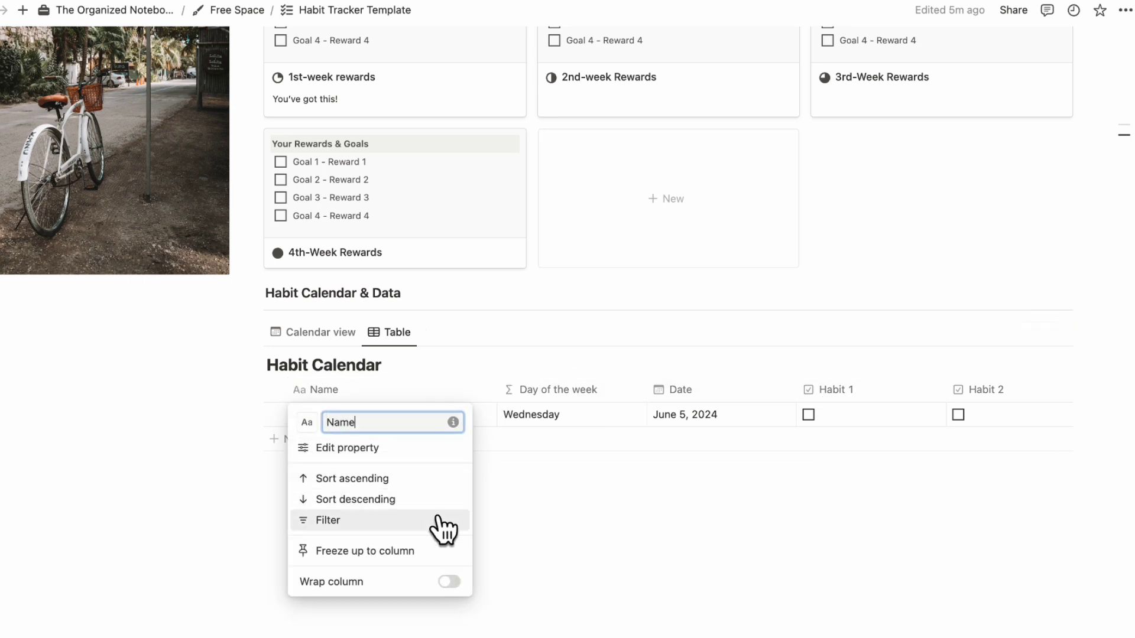
click(438, 553)
scroll(686, 442, right, 4)
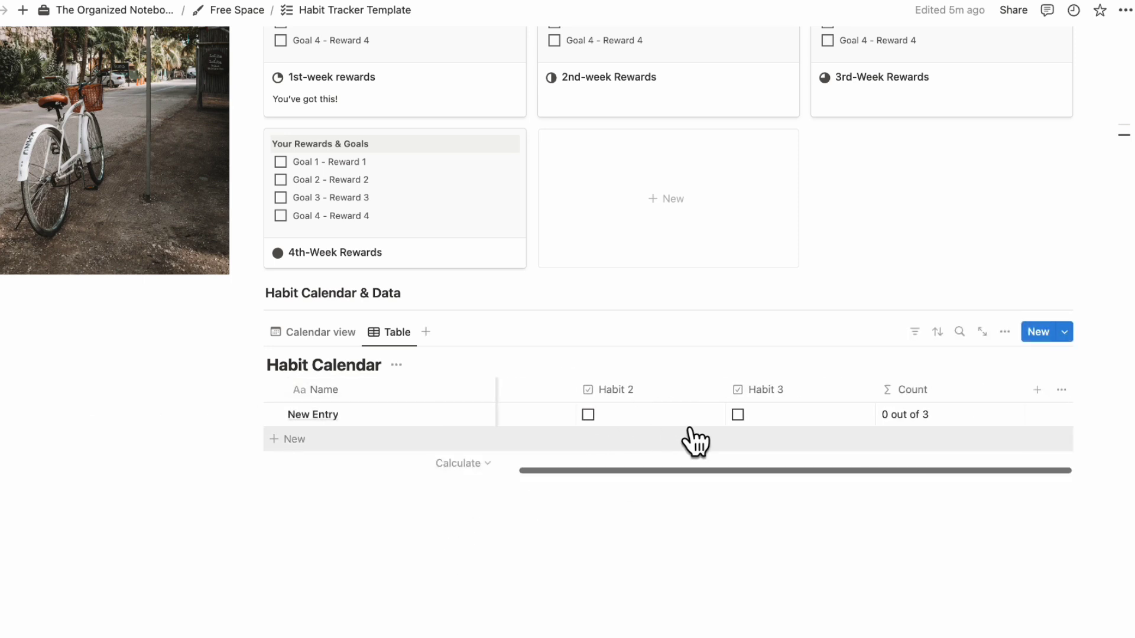
scroll(695, 442, left, 2)
scroll(691, 440, left, 3)
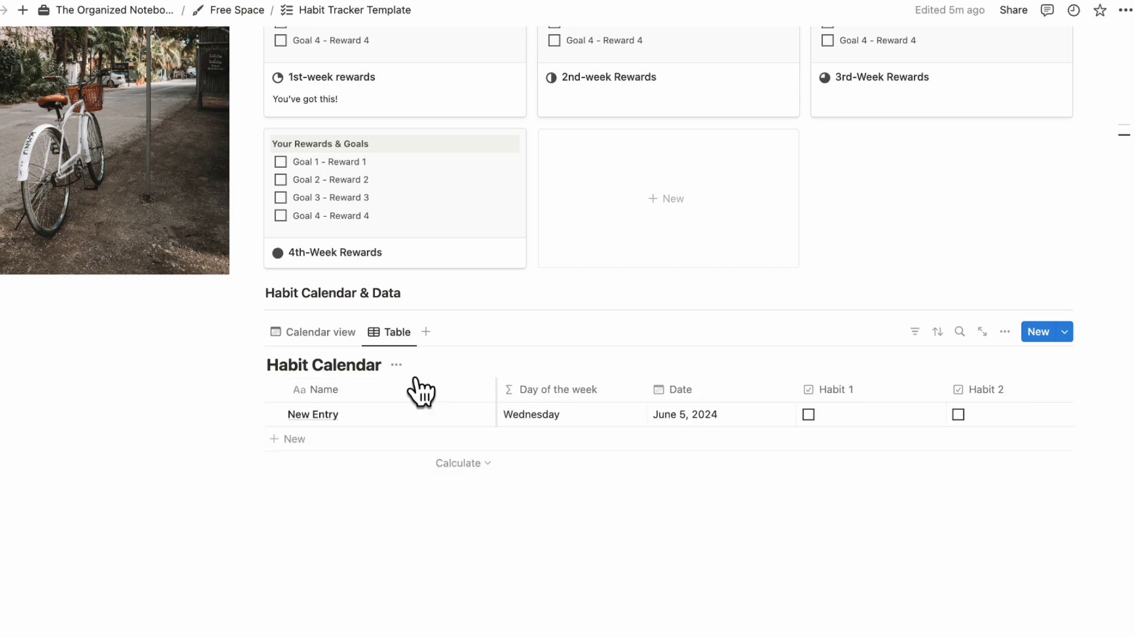
Hide the Habit Calendar database title in the table view
click(396, 365)
click(408, 449)
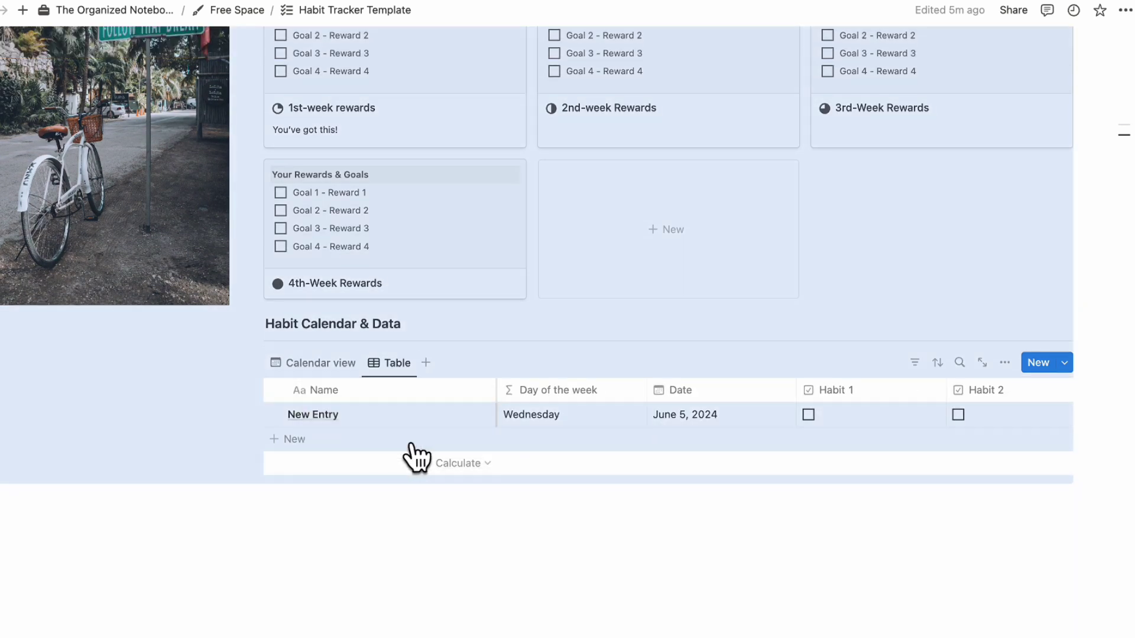
scroll(576, 420, right, 5)
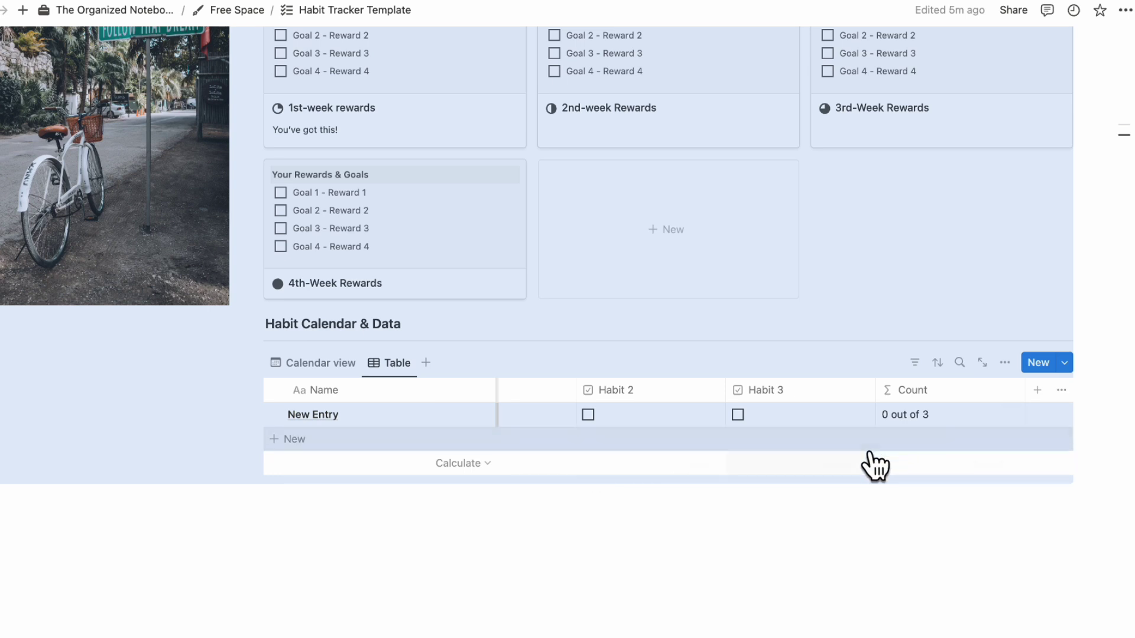
click(1123, 485)
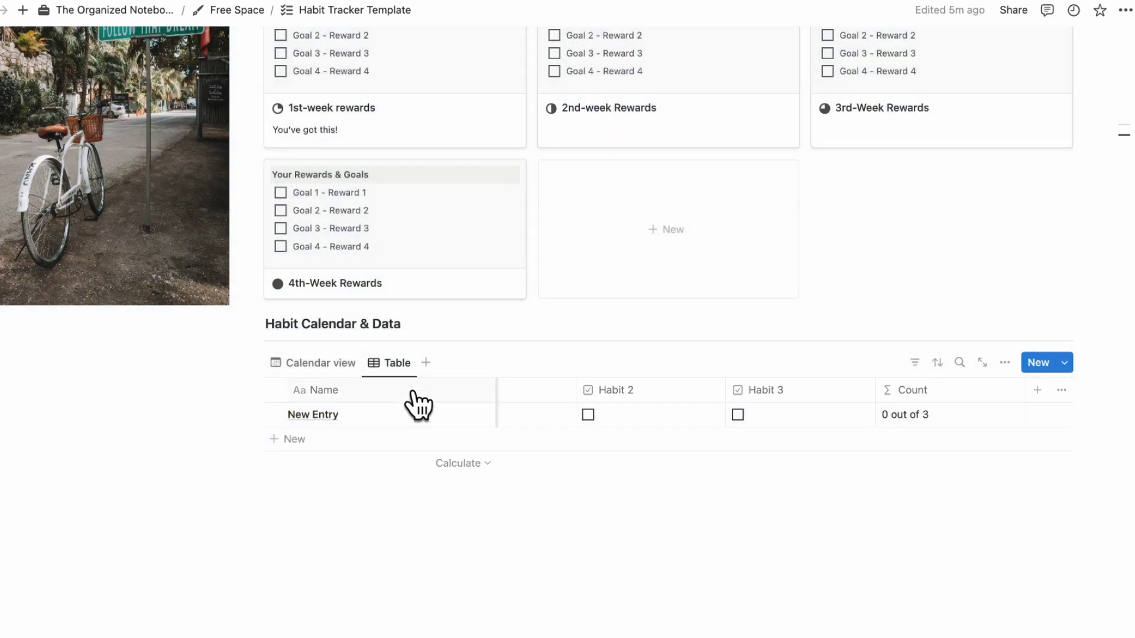
Rename the table view as "Monthly Reports"
click(395, 363)
click(420, 394)
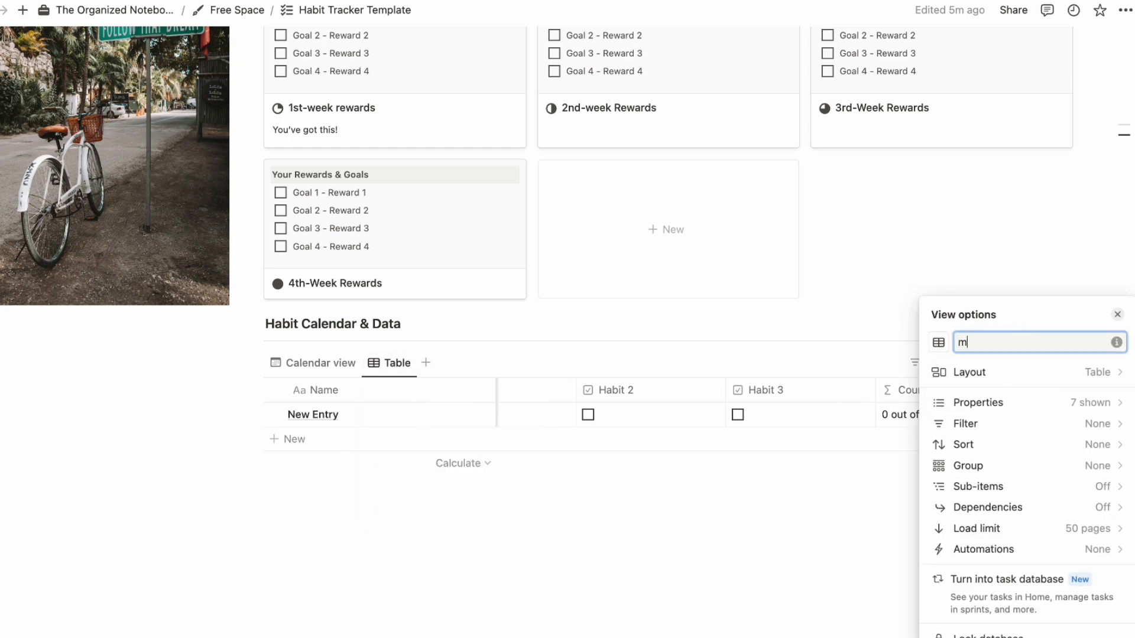
text(Monthly Reports)
click(1101, 279)
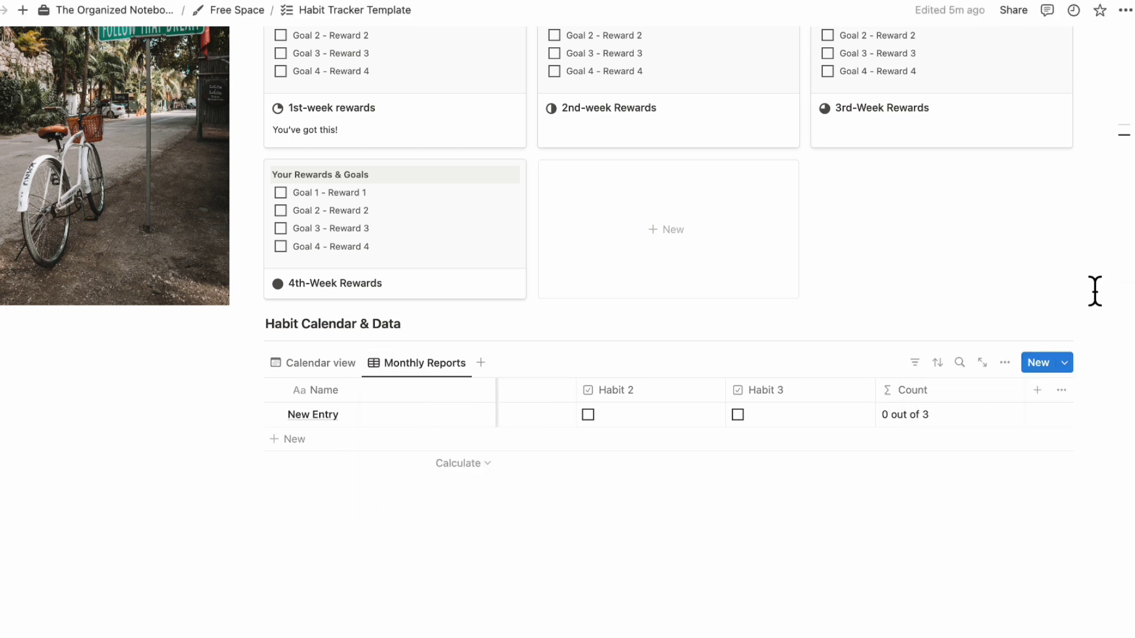
Group the Monthly Reports table by Date per month, with the newest groups first
click(1005, 363)
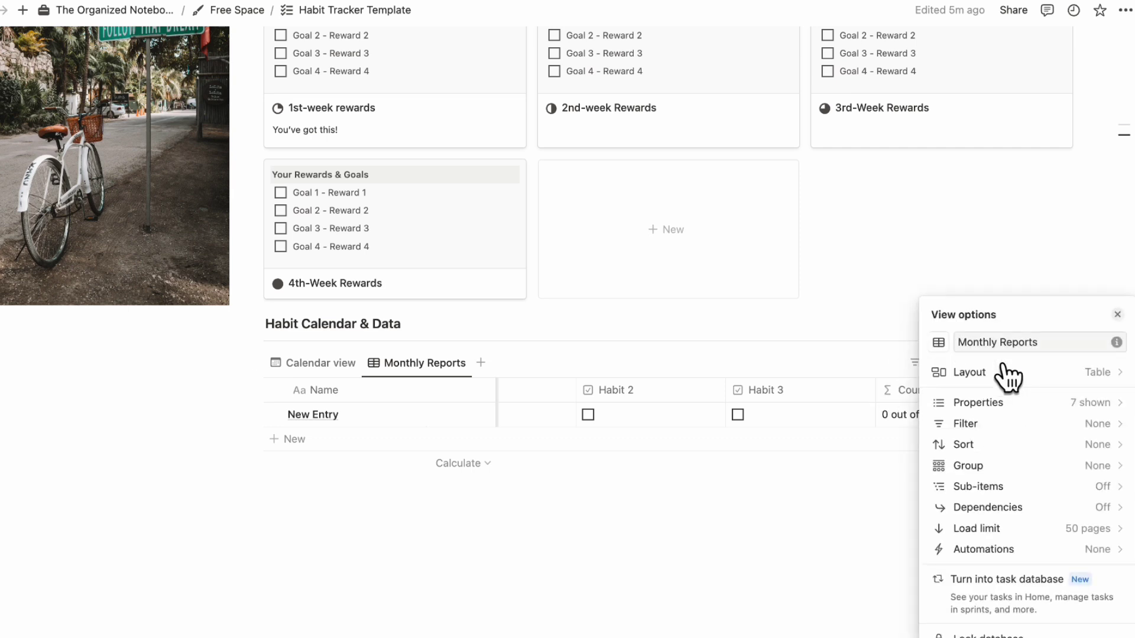
click(1023, 467)
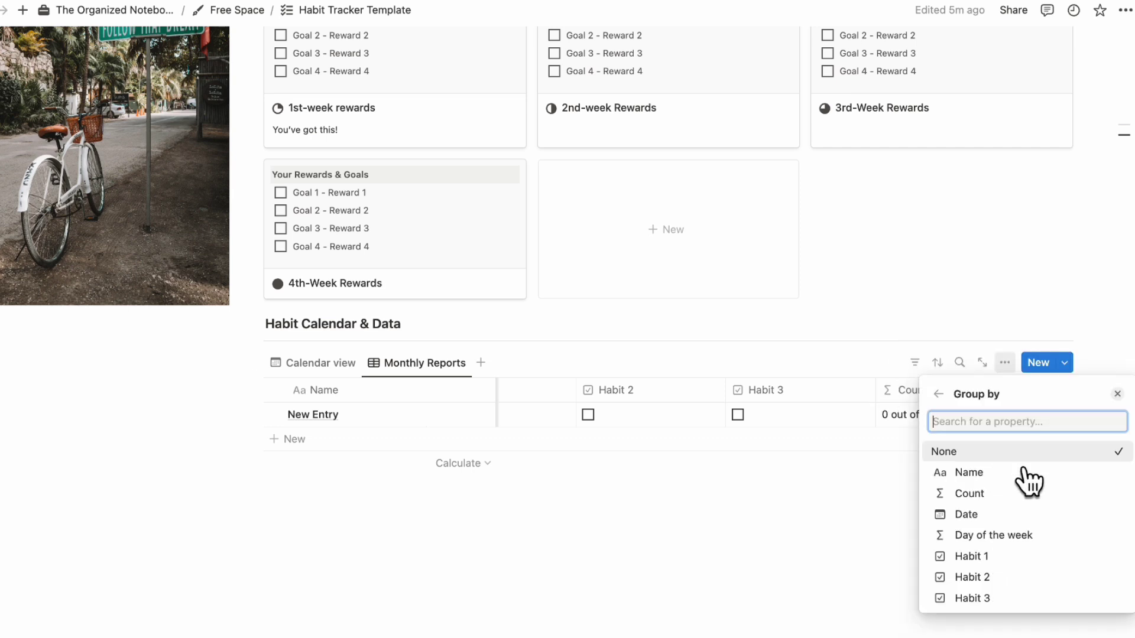
click(1026, 516)
click(1053, 442)
click(1064, 530)
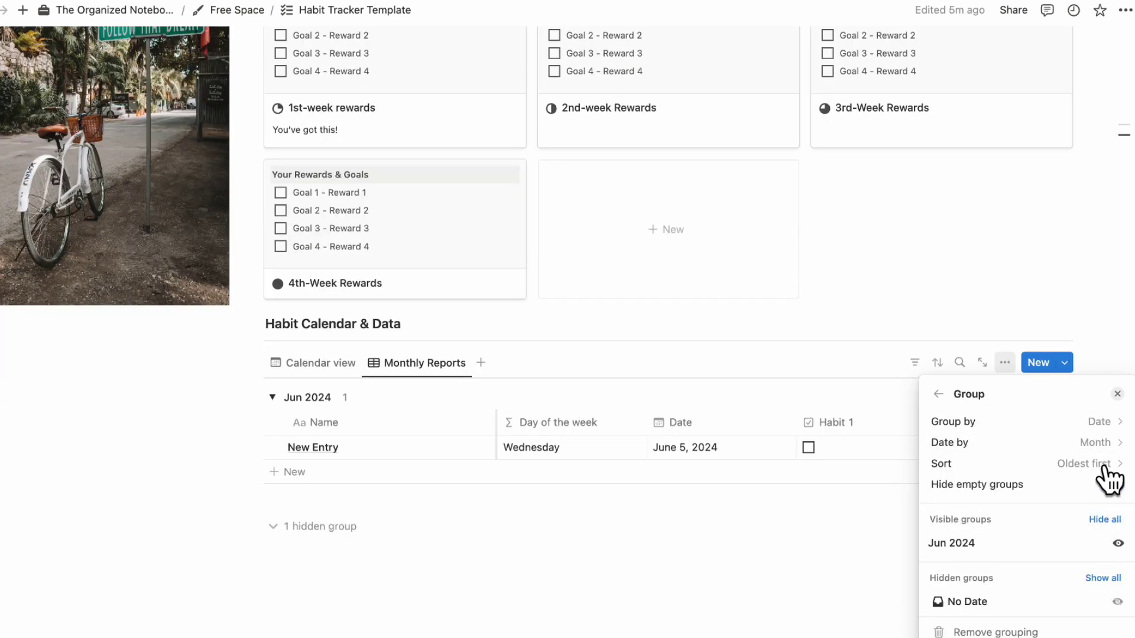
click(1103, 463)
click(1072, 511)
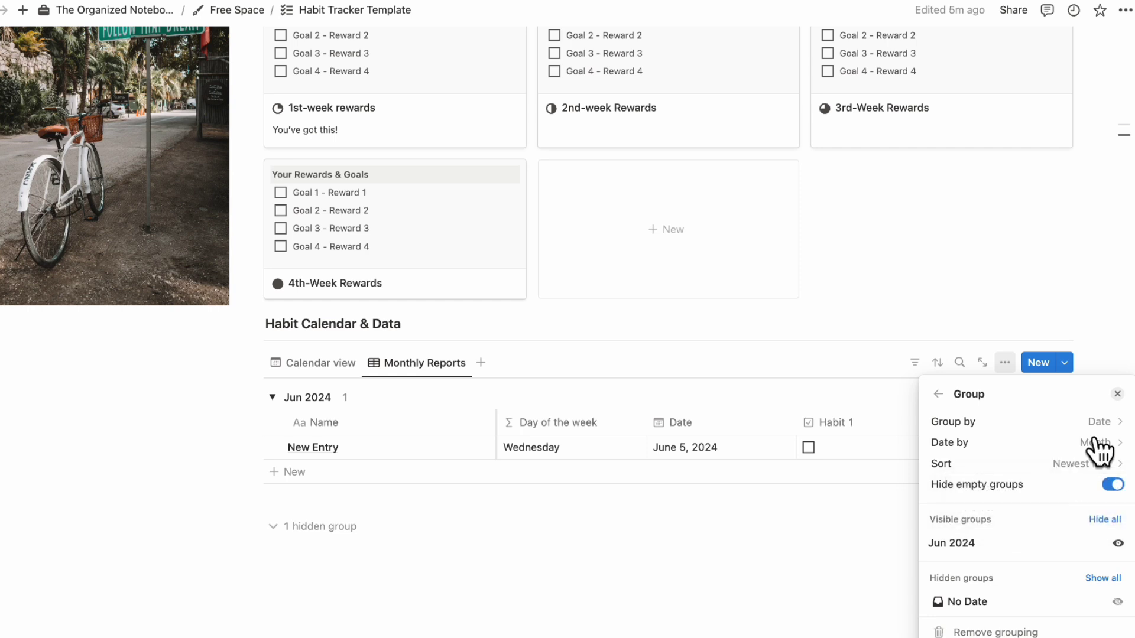
click(1117, 394)
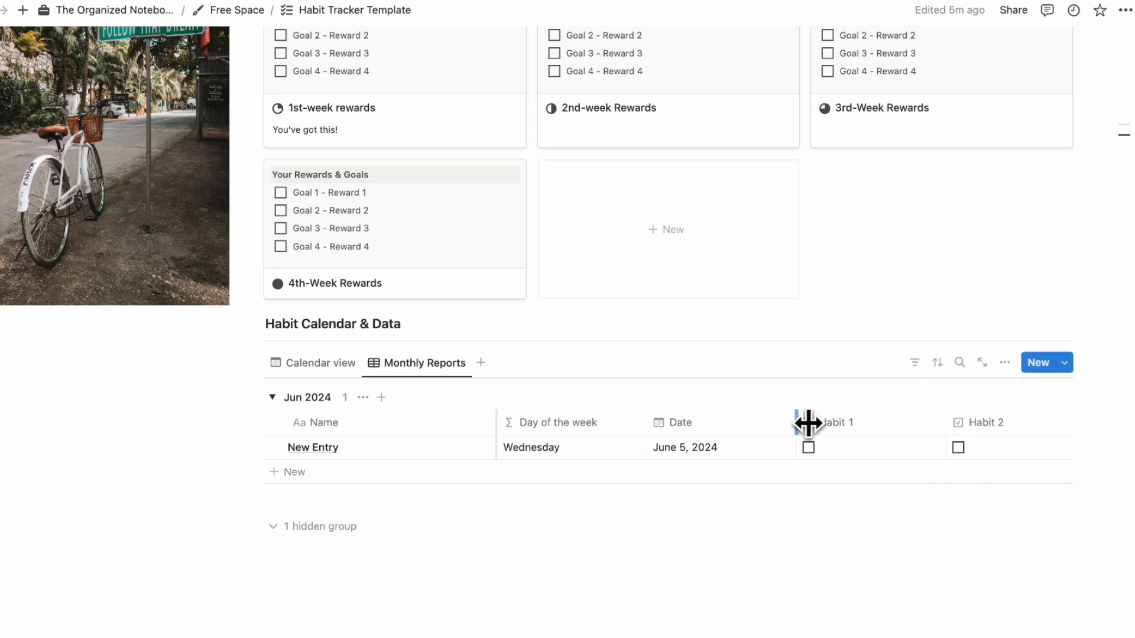
Add a Checked count calculation beneath each of the Habit 1, Habit 2 and Habit 3 columns
scroll(483, 471, right, 8)
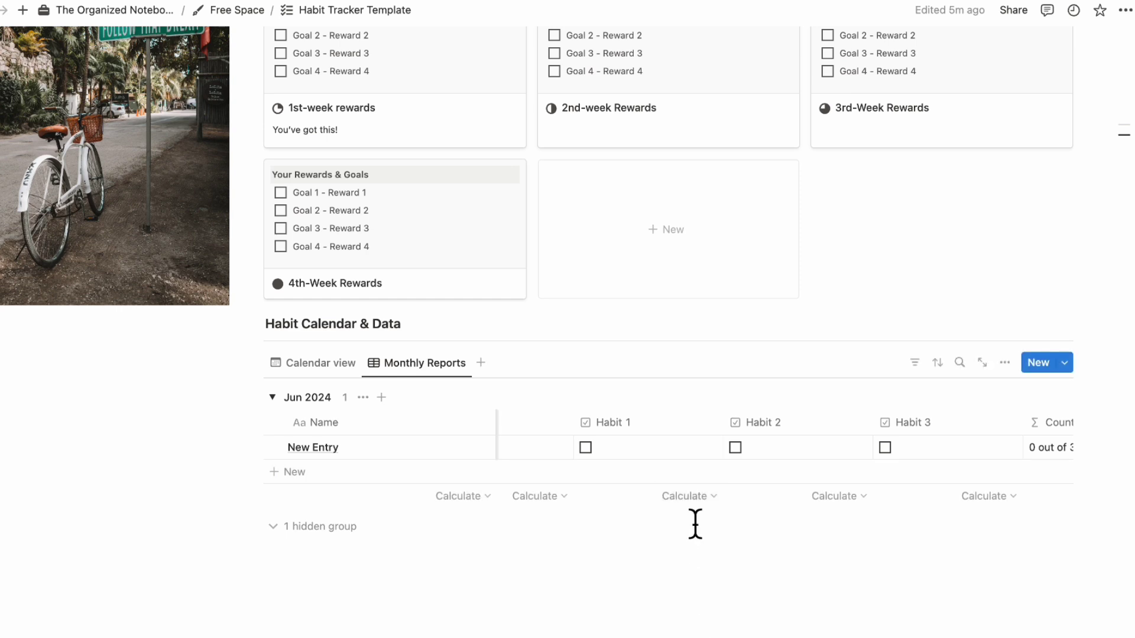
click(687, 497)
mouse_move(709, 546)
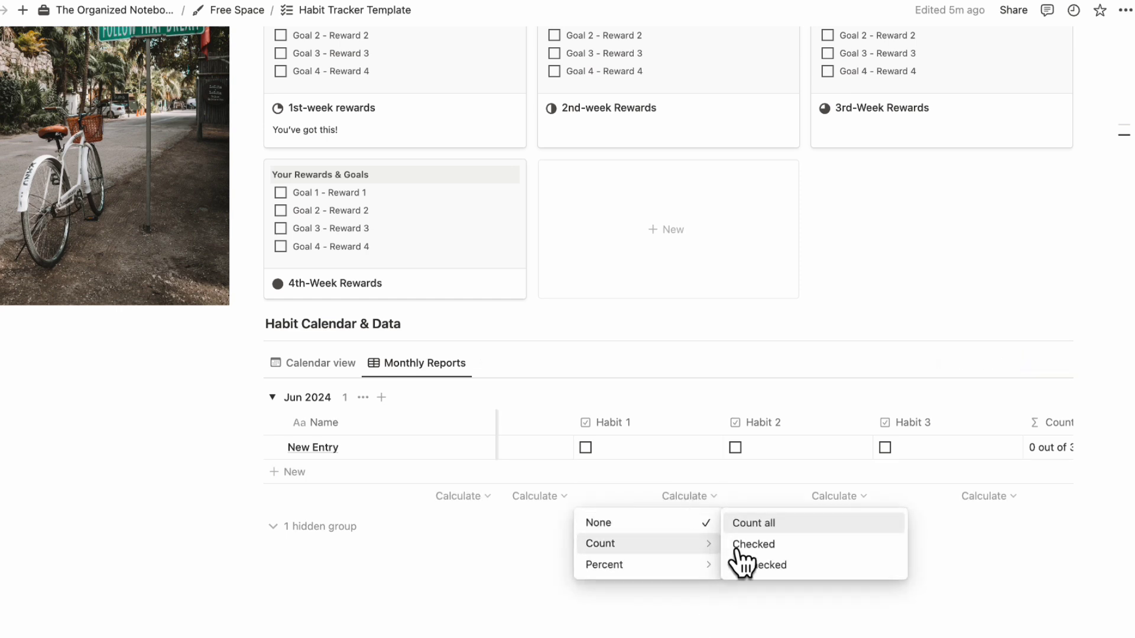
click(779, 545)
click(855, 499)
mouse_move(839, 544)
click(953, 543)
click(970, 496)
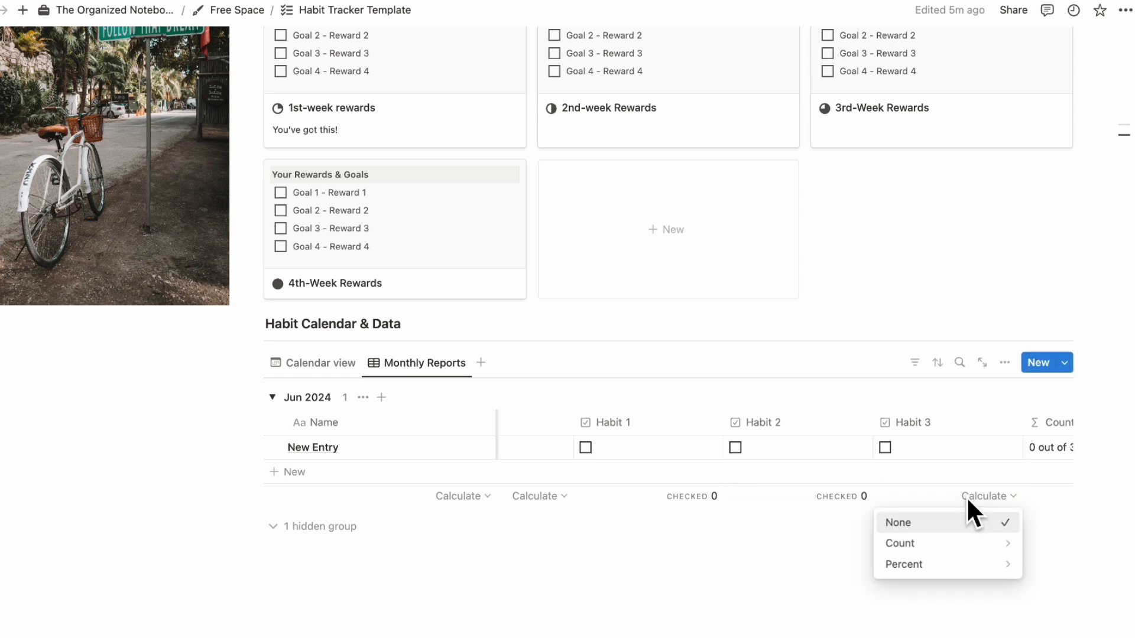
mouse_move(976, 544)
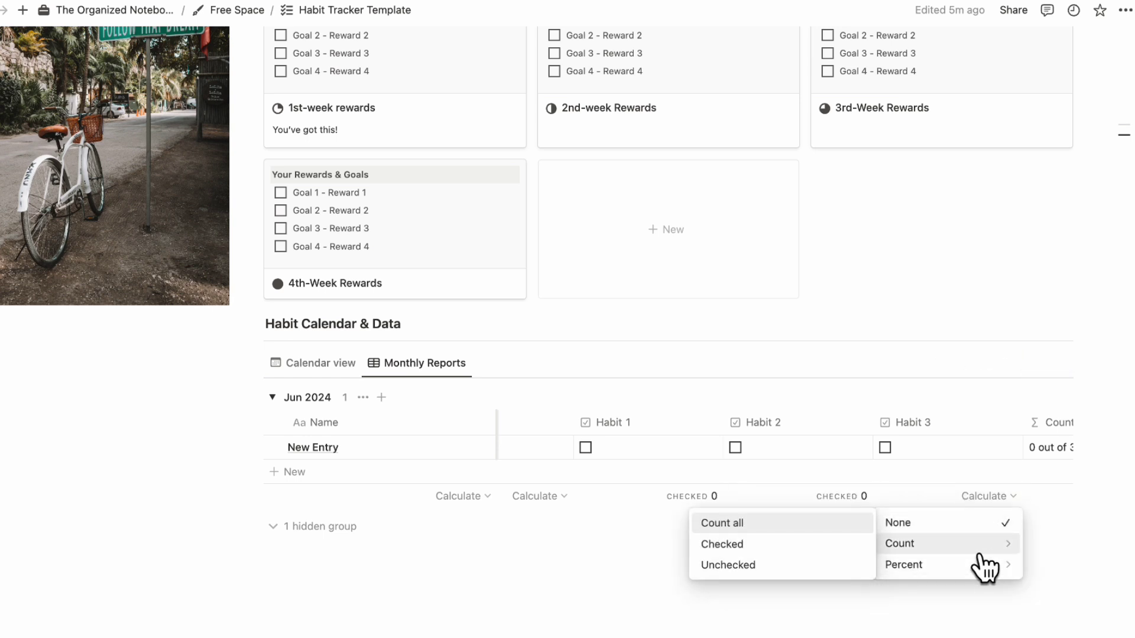
click(763, 545)
Add a Count all calculation beneath the Count column of the June group
scroll(786, 520, right, 3)
scroll(787, 520, left, 6)
scroll(788, 518, right, 5)
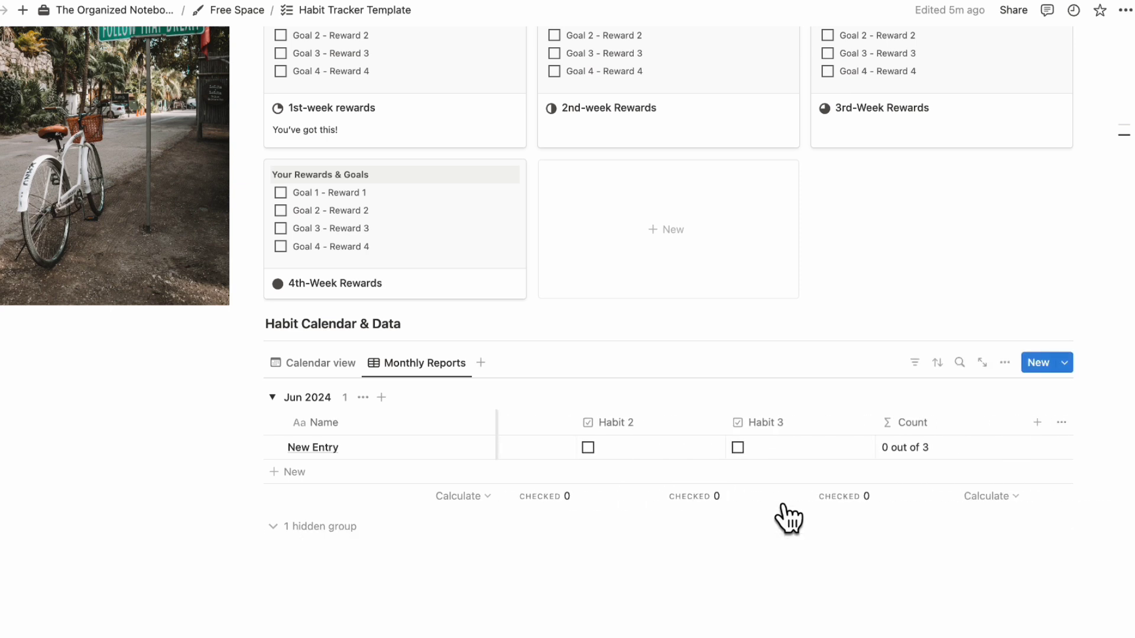
scroll(788, 520, left, 5)
scroll(788, 520, right, 5)
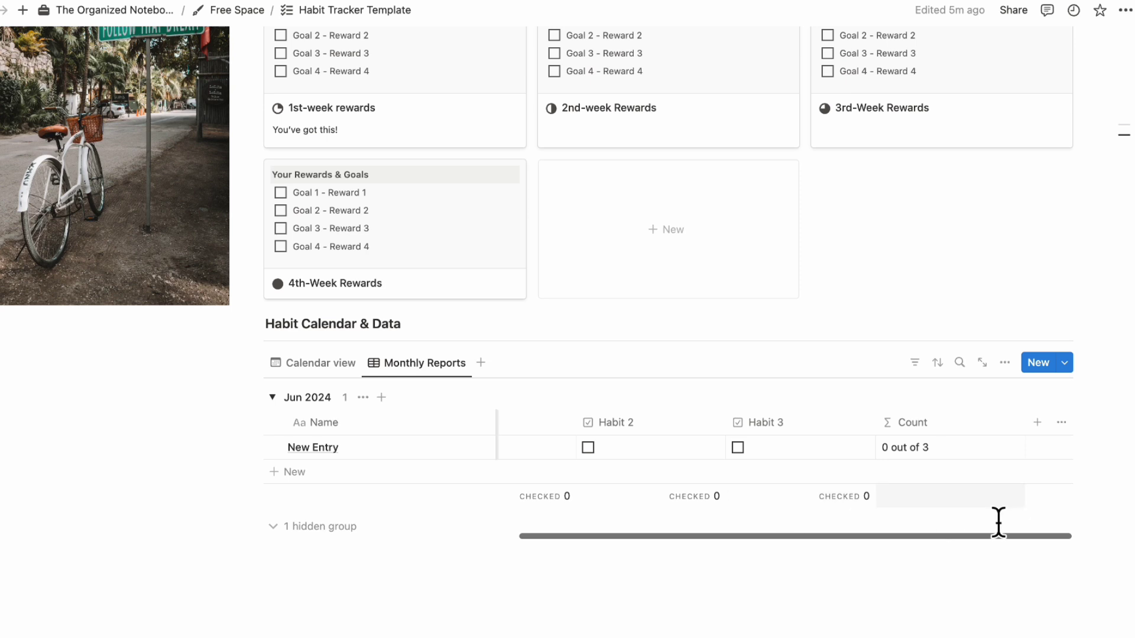
click(1000, 497)
mouse_move(1005, 544)
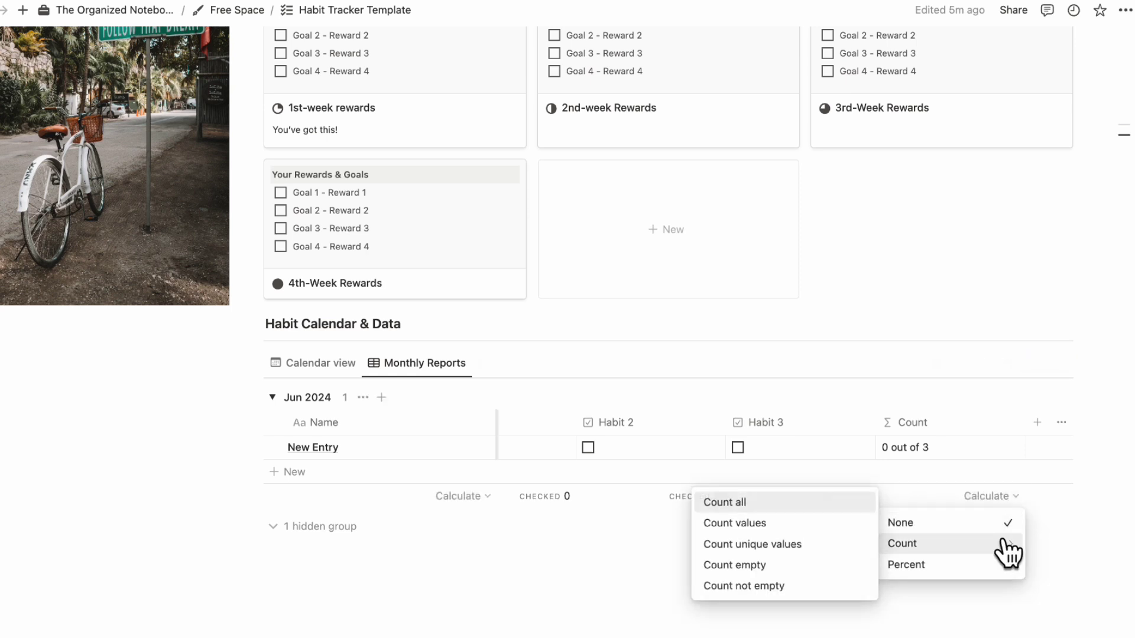
click(814, 503)
scroll(769, 506, left, 5)
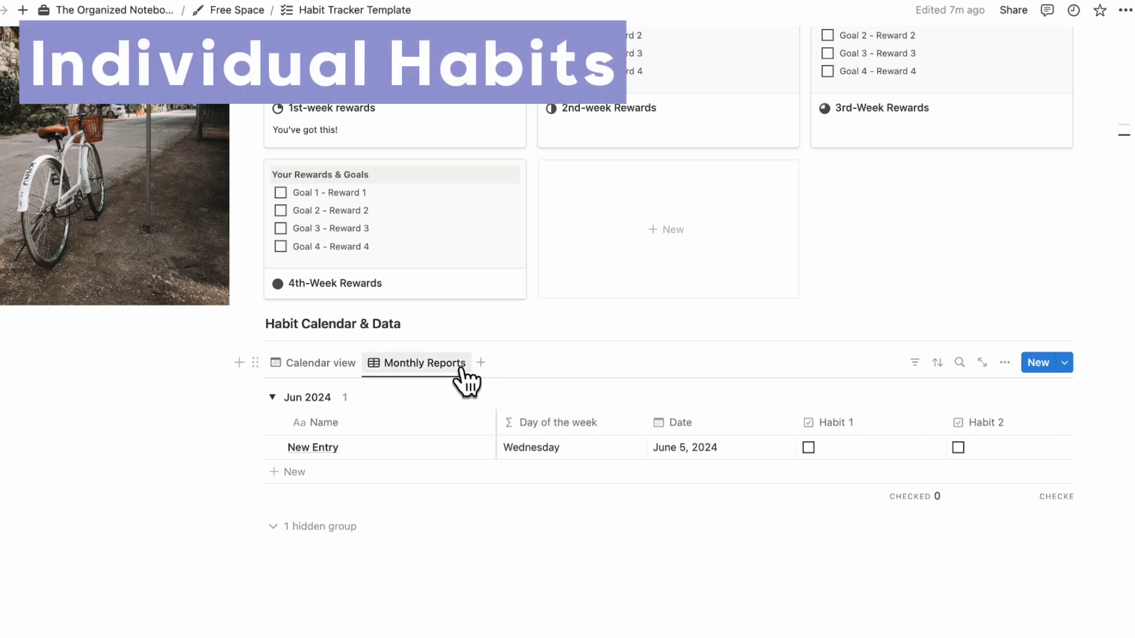
Add another Table view to the Habit Calendar database and name it "Habit 1"
click(480, 363)
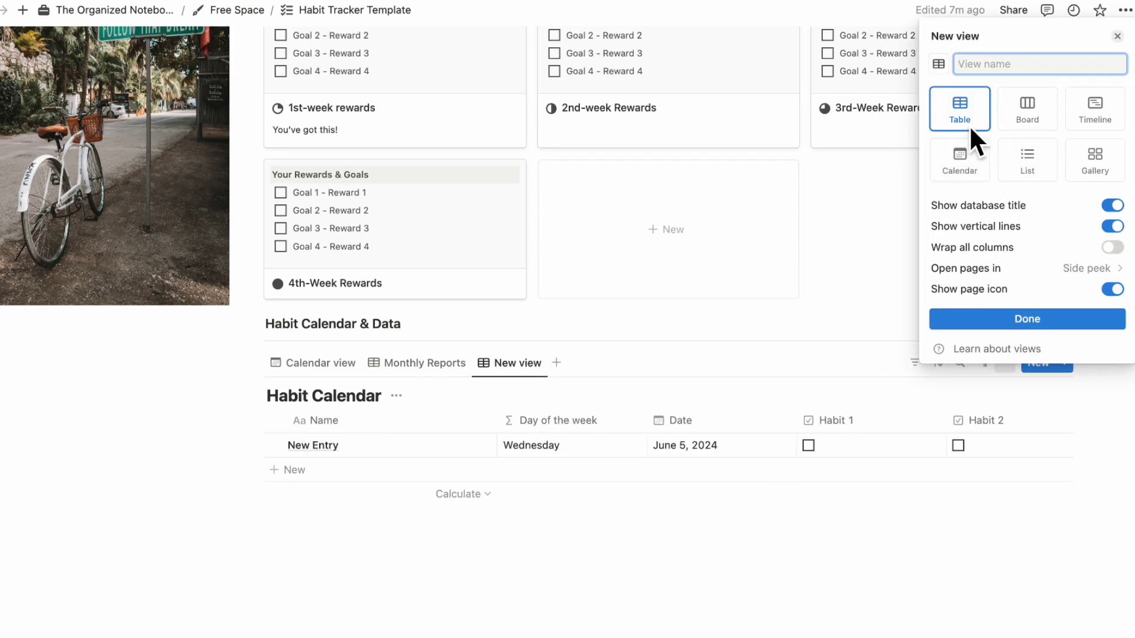
click(1044, 322)
click(501, 368)
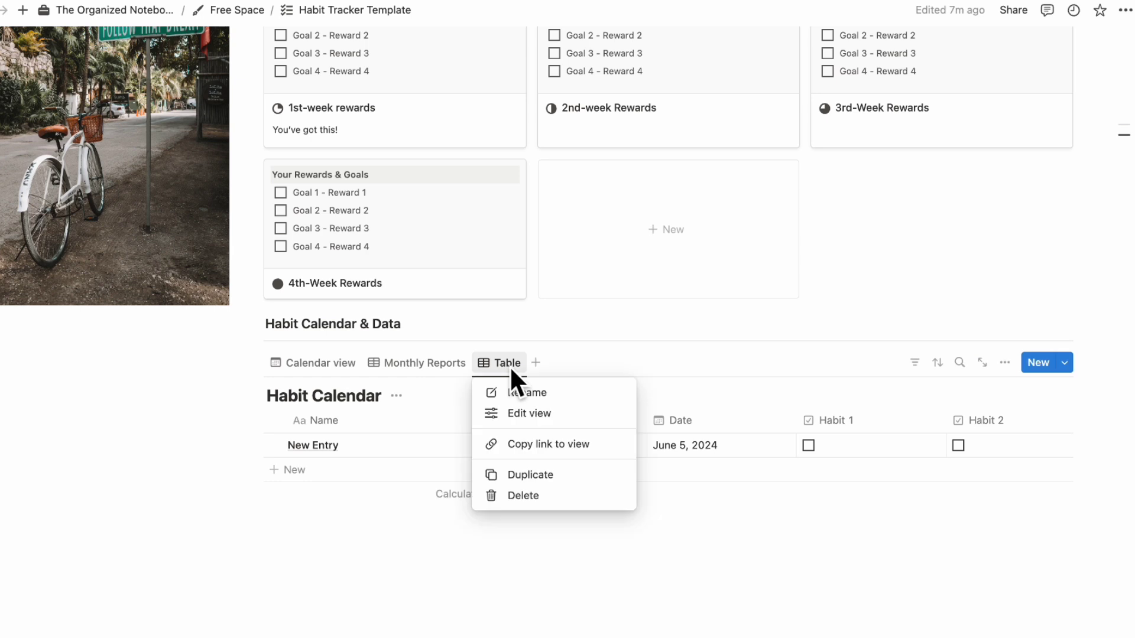
click(531, 393)
text(Habit 1)
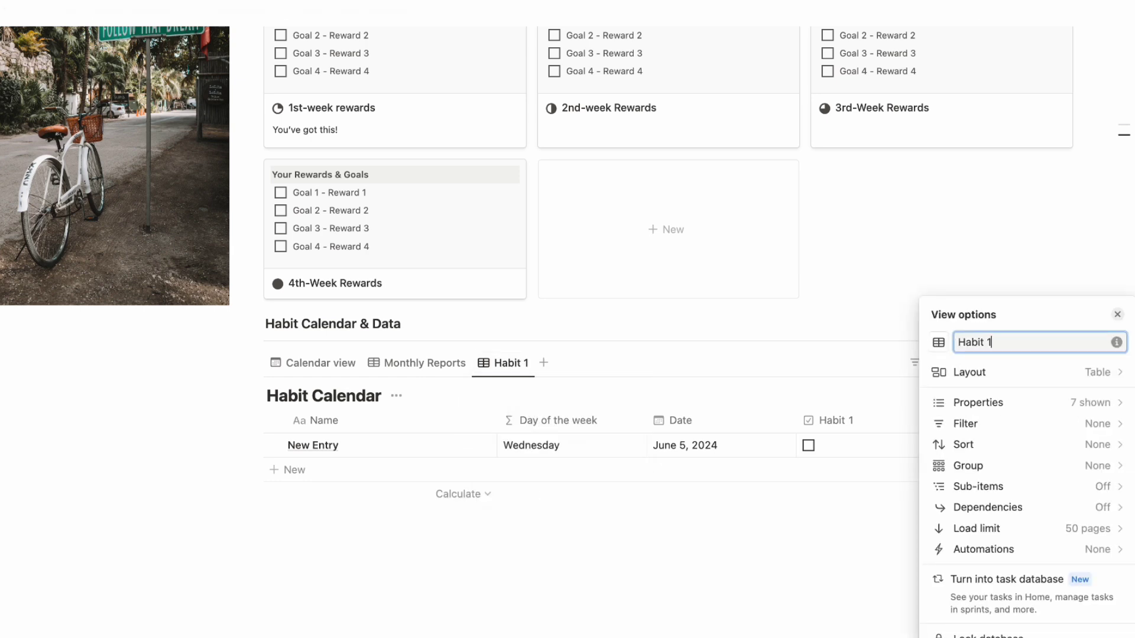
key(Escape)
Hide the Habit Calendar database title in the Habit 1 view
click(396, 396)
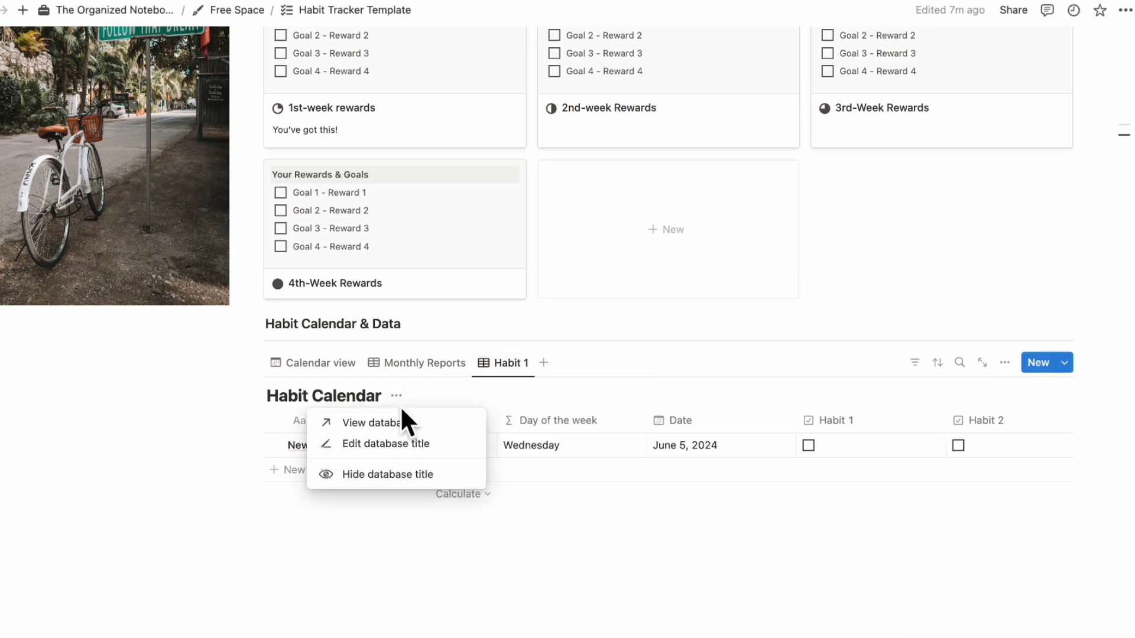
click(440, 476)
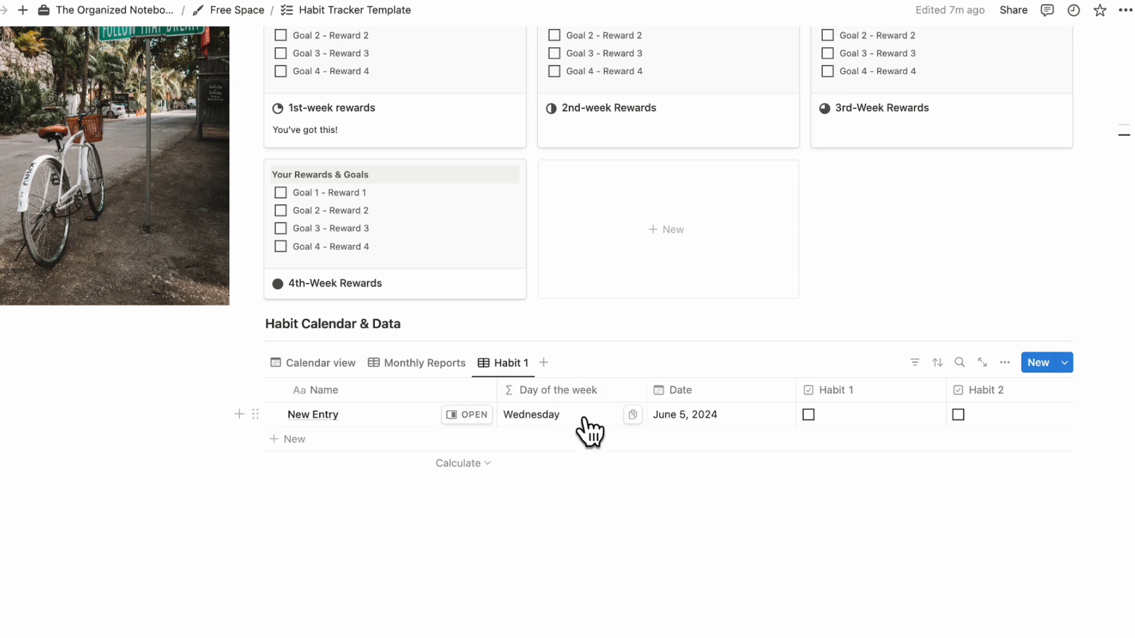
click(608, 401)
Hide the Habit 2, Habit 3, Count and Day of the week columns in the Habit 1 view and narrow the Name column
scroll(730, 405, right, 5)
scroll(730, 405, right, 5)
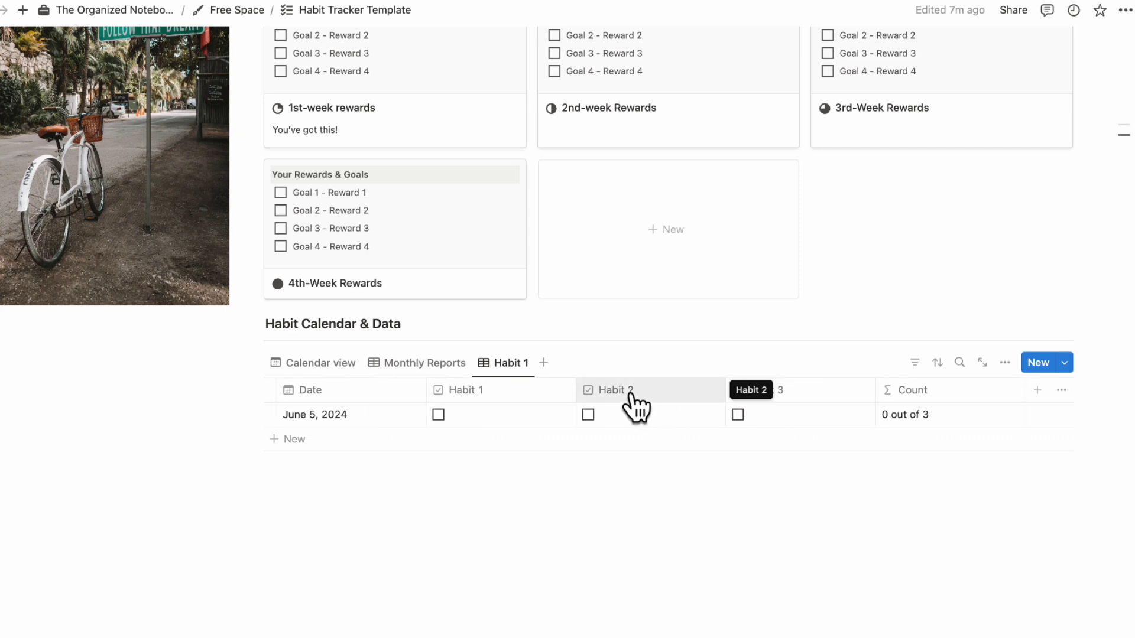
click(668, 401)
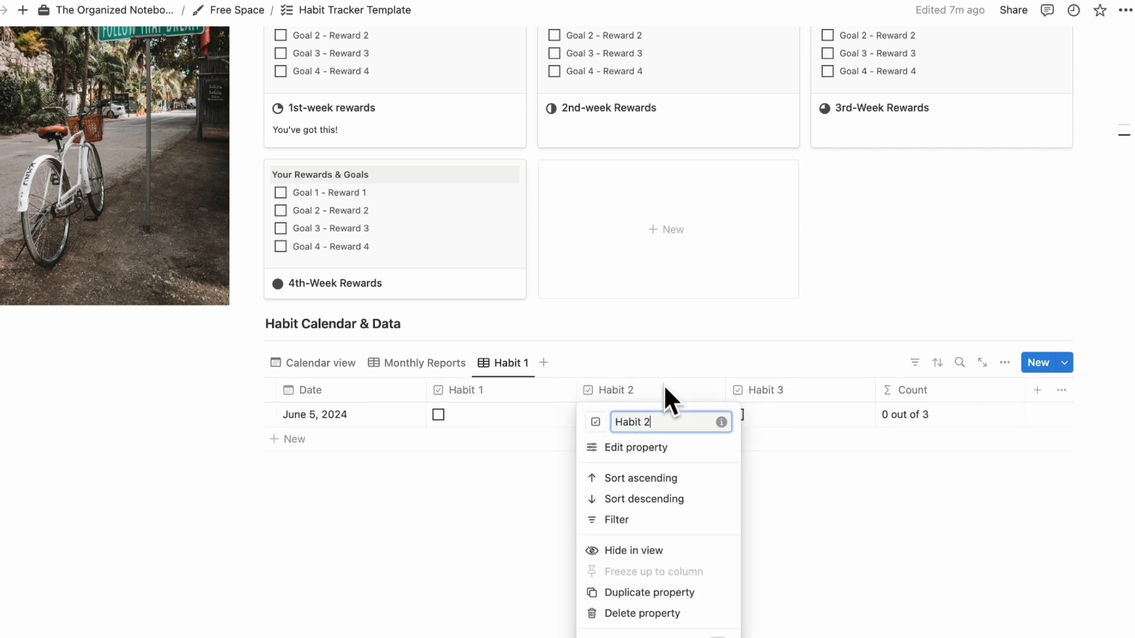
click(674, 552)
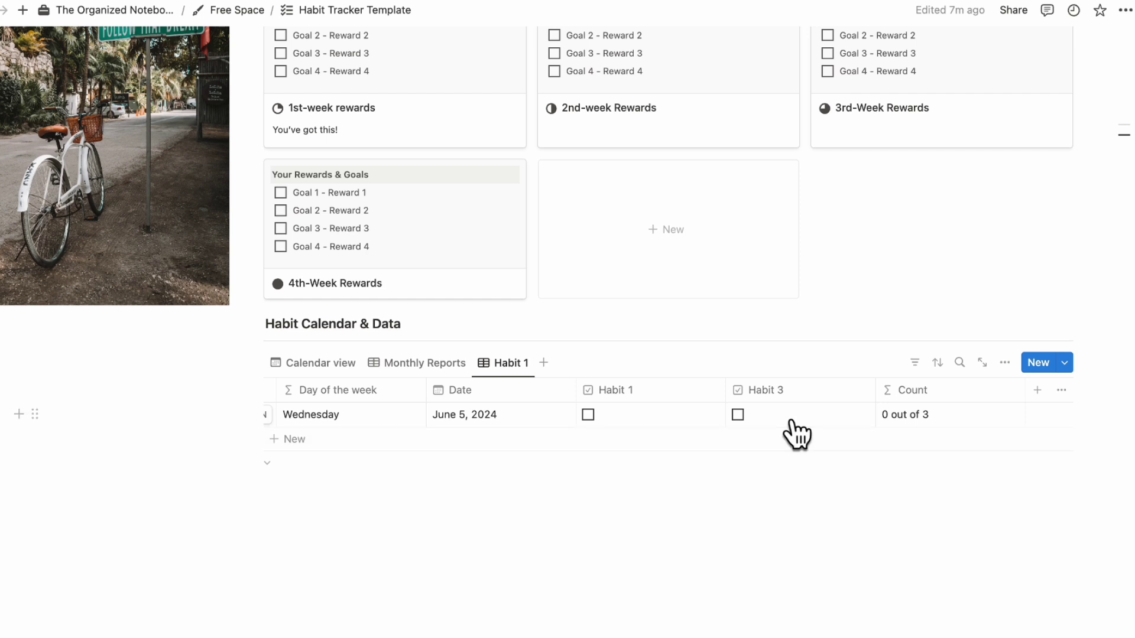
click(795, 391)
click(835, 551)
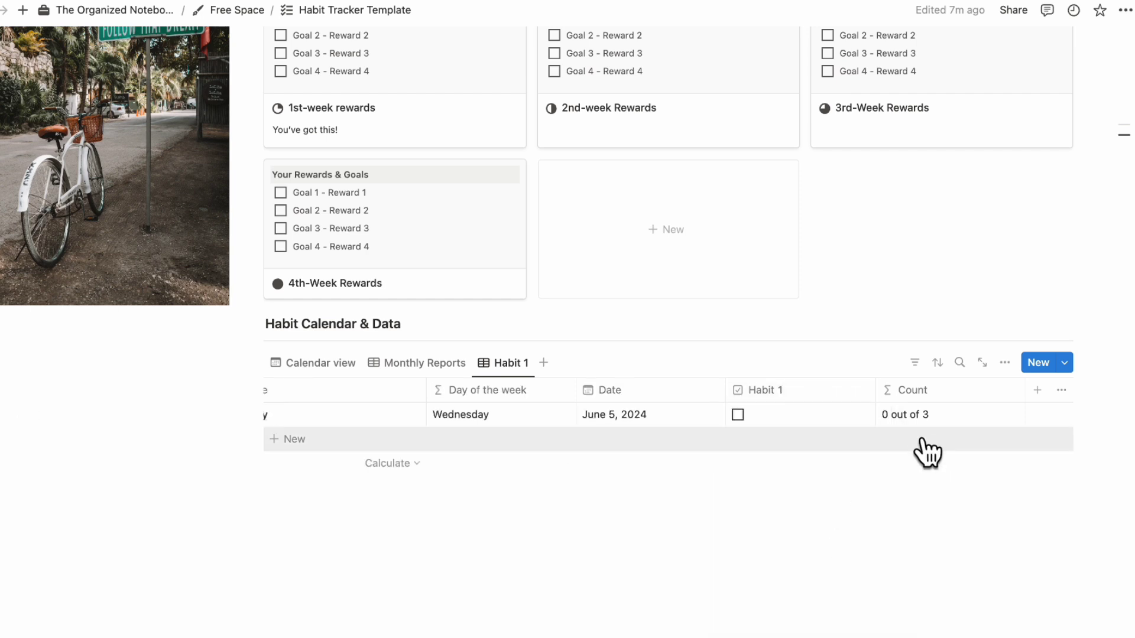
click(920, 393)
click(976, 550)
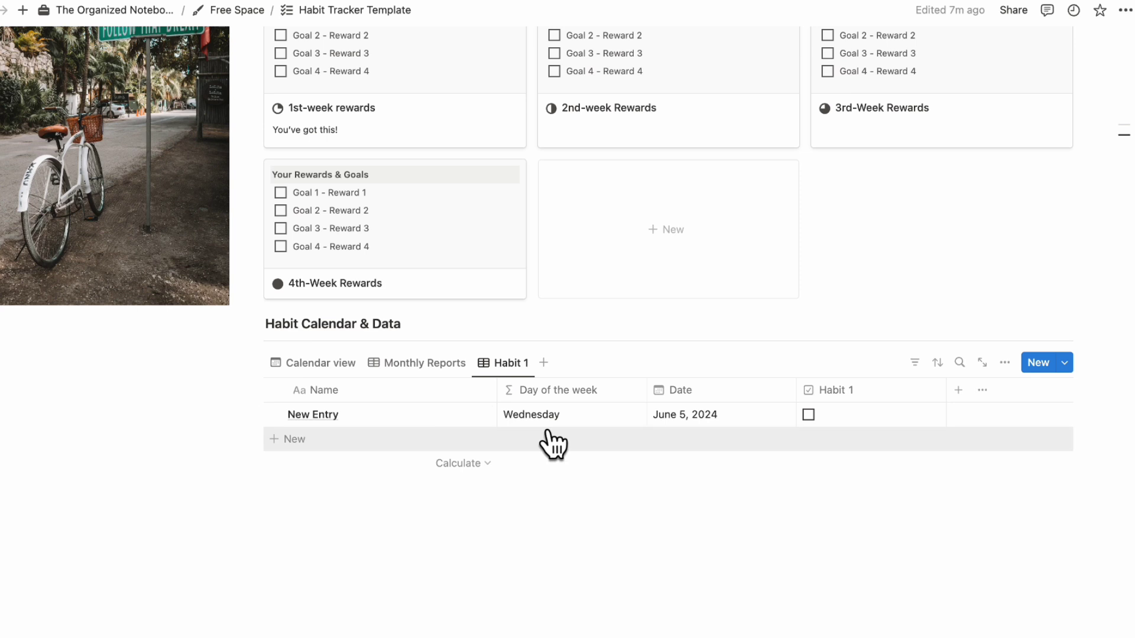
click(603, 392)
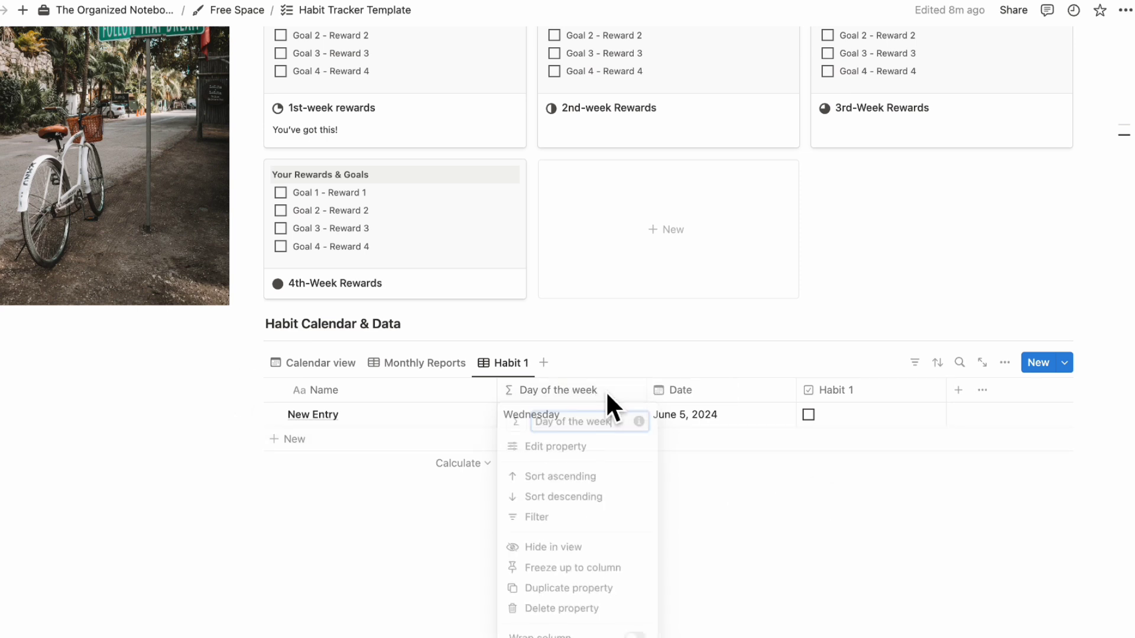
click(615, 551)
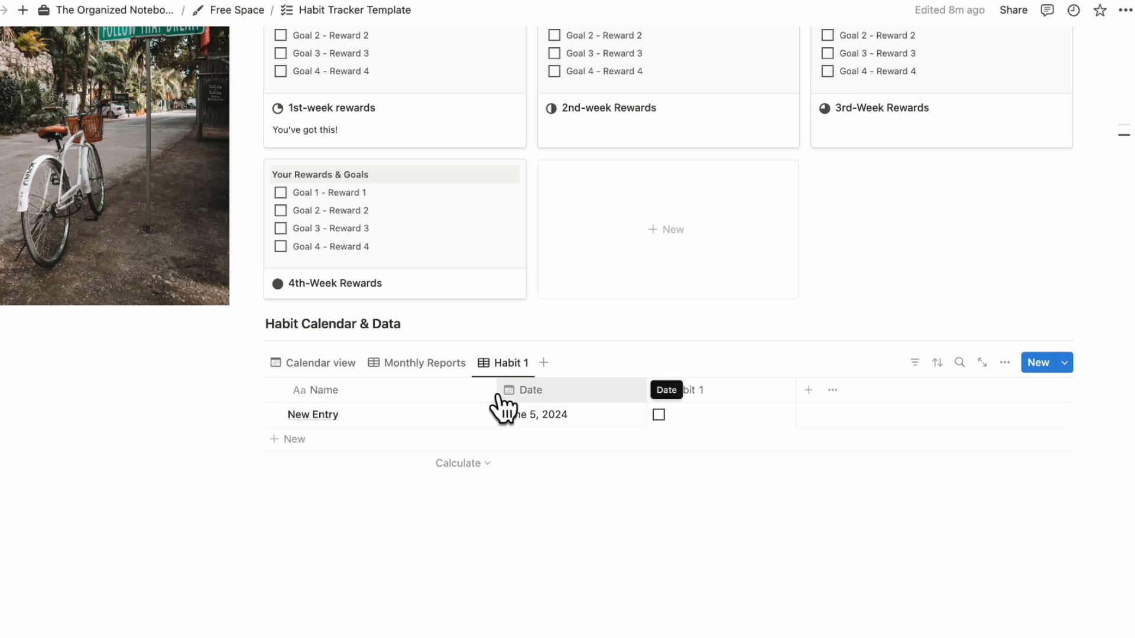
drag(498, 398, 404, 404)
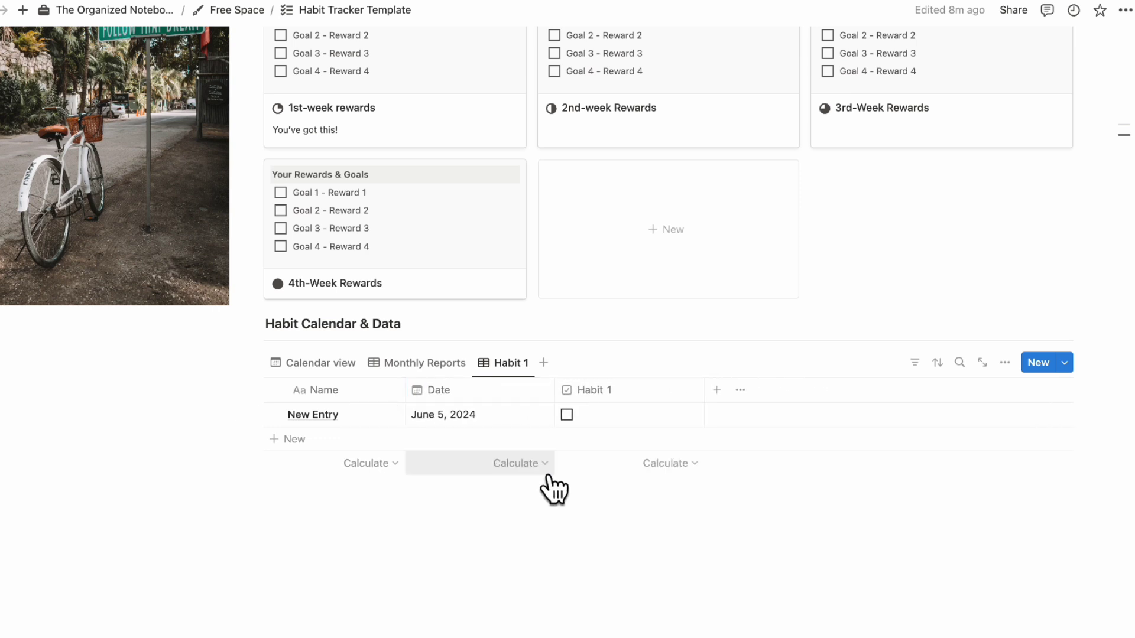
Add a Checked count calculation beneath the Habit 1 column in the Habit 1 view
click(614, 467)
mouse_move(650, 513)
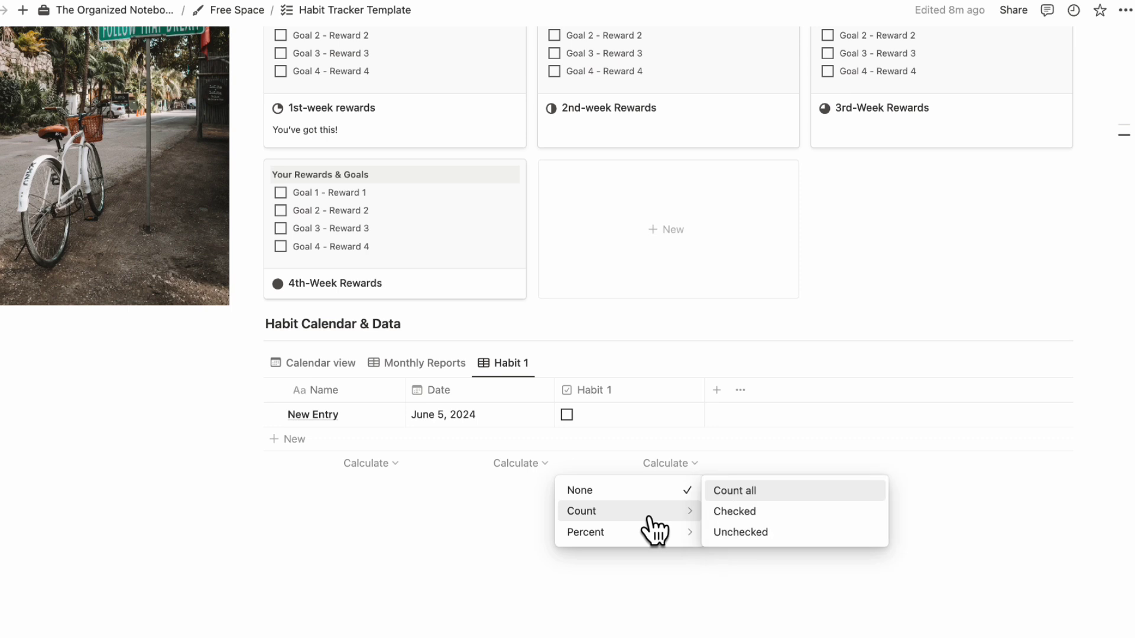
click(740, 518)
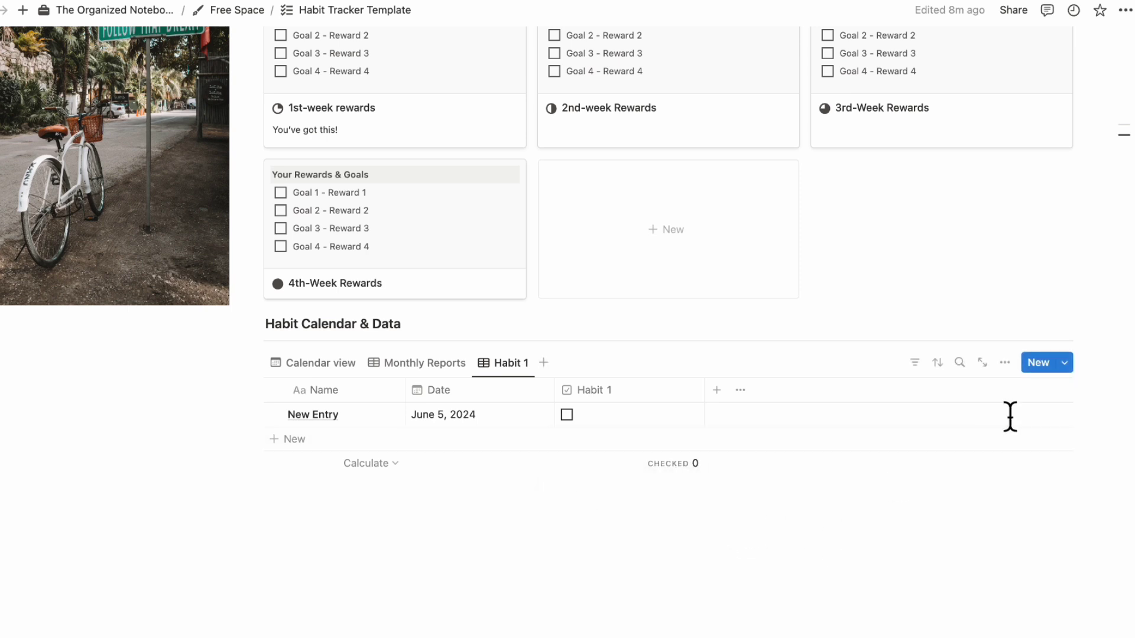
Group the Habit 1 view by the Date property, with dates grouped by week
click(1005, 362)
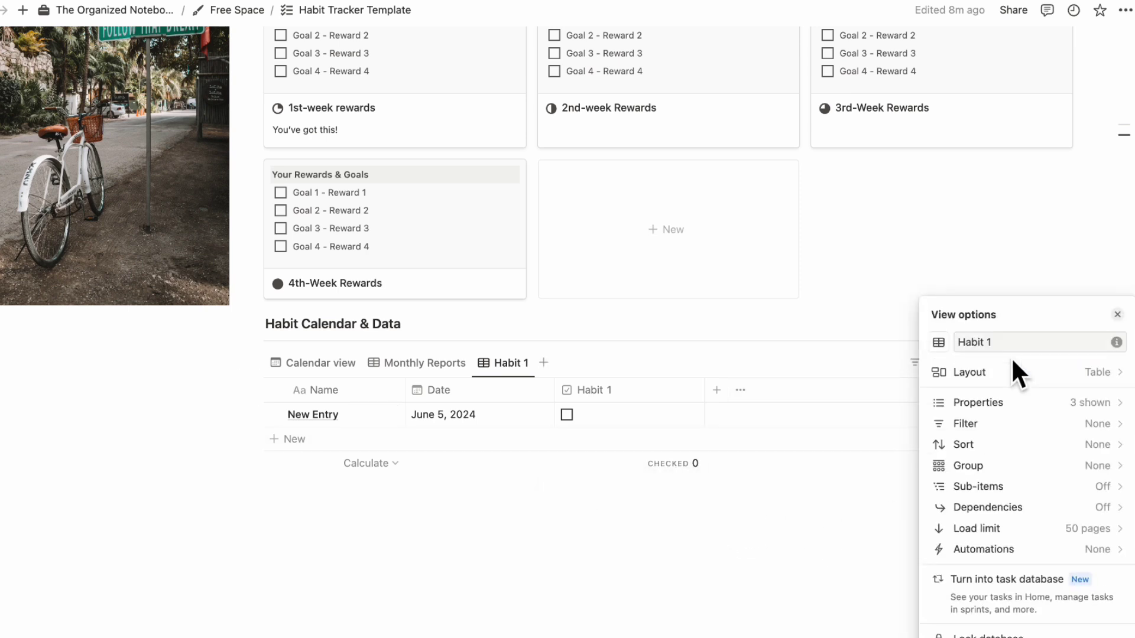
click(1024, 466)
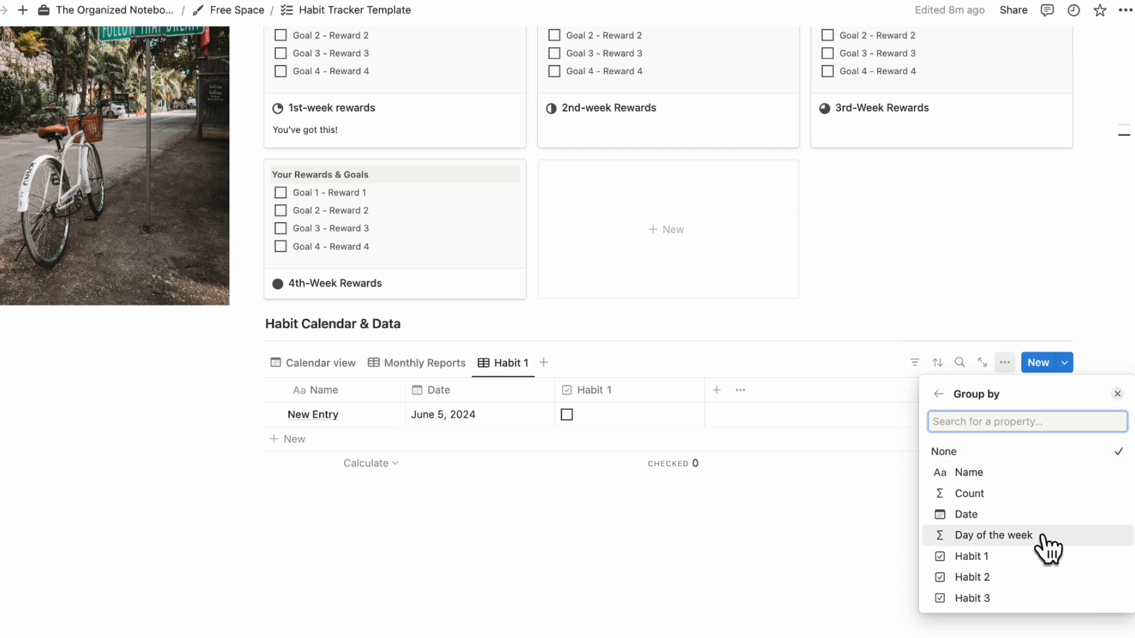
click(1024, 516)
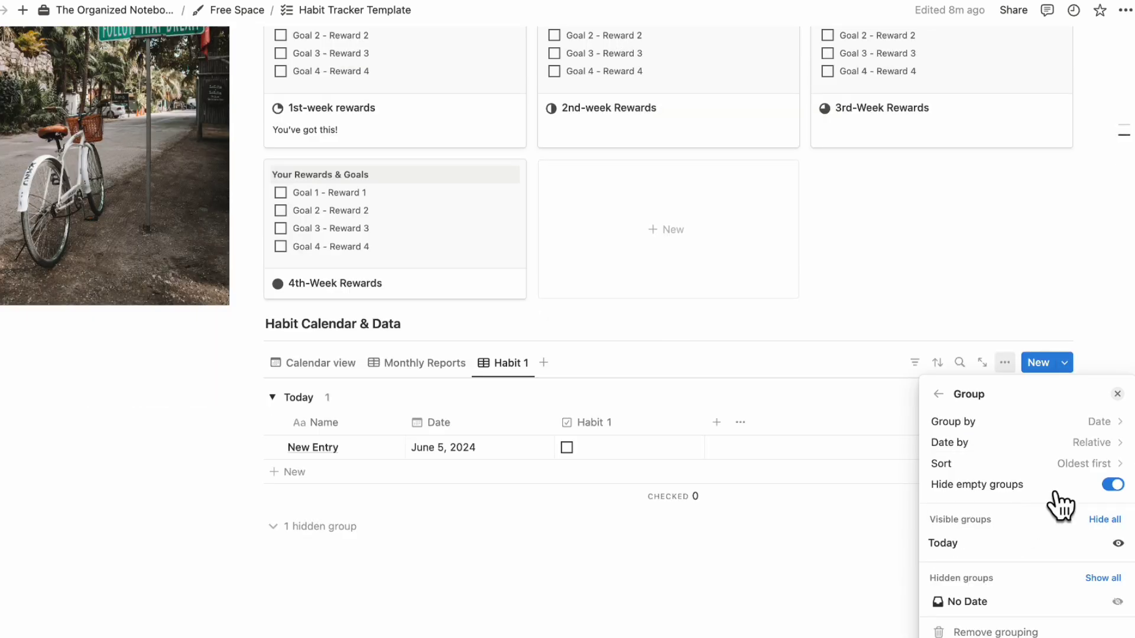
click(1057, 442)
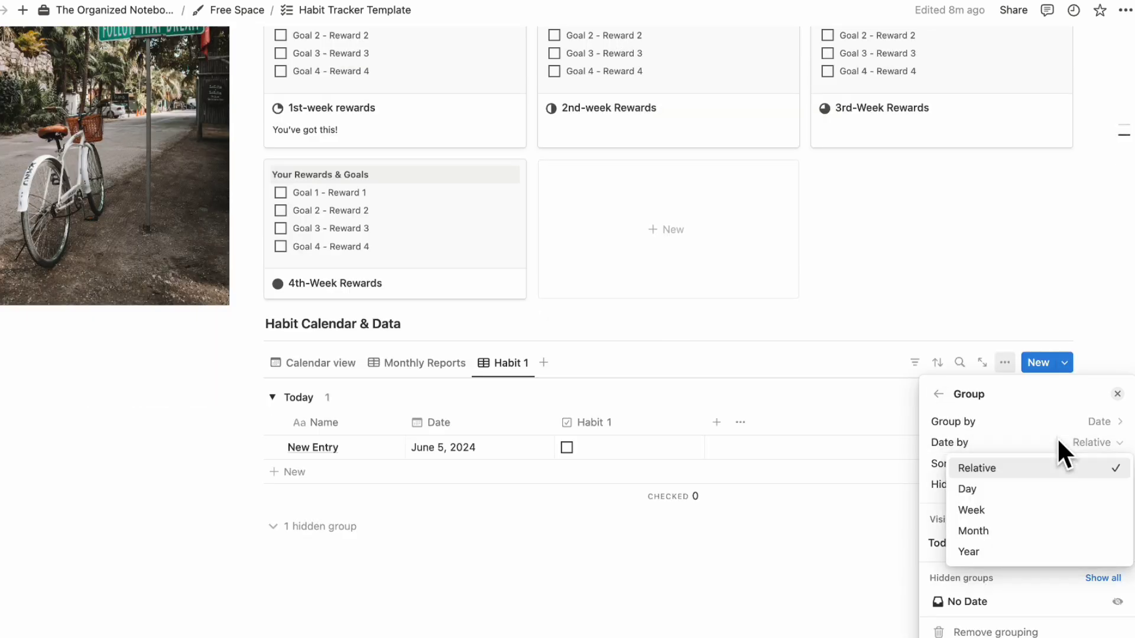
click(1064, 511)
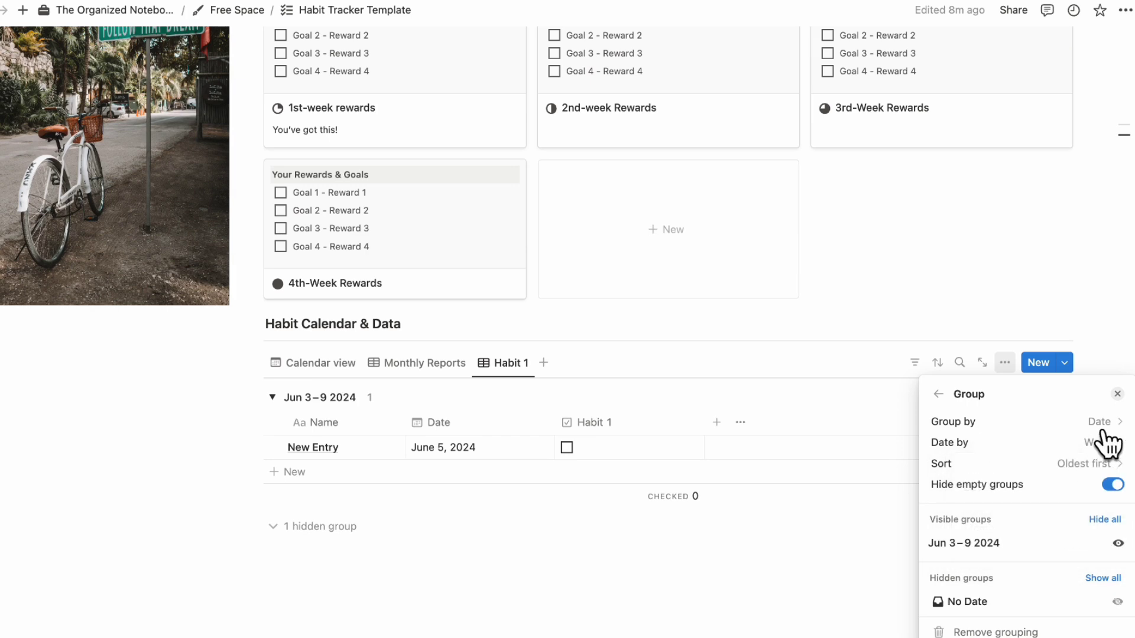
click(1116, 394)
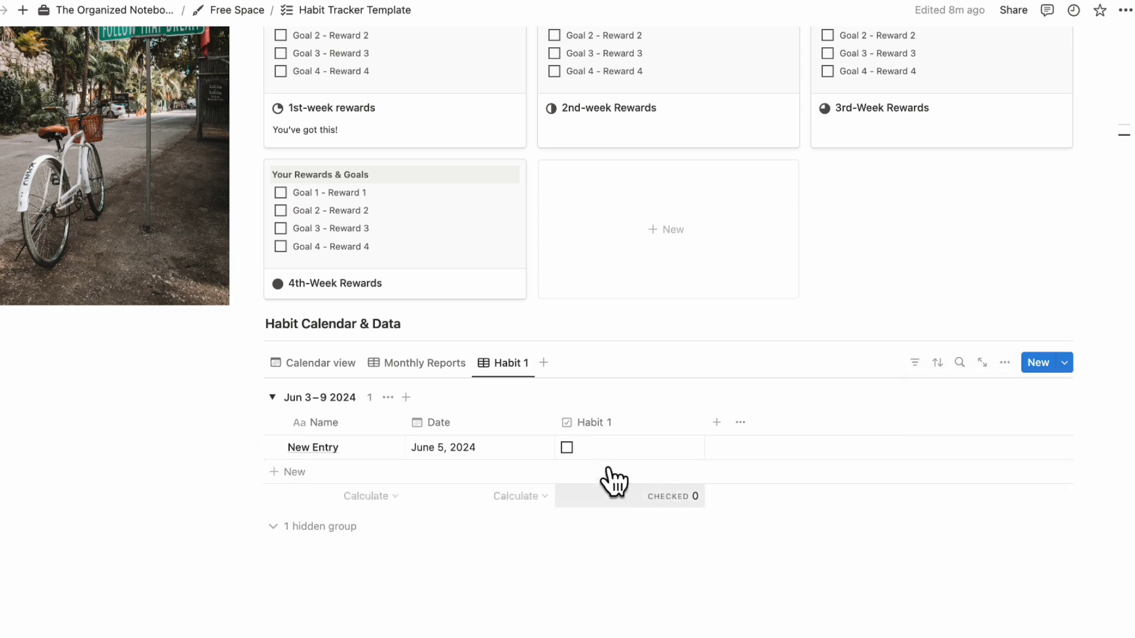
Duplicate the Habit 1 view as "Habit 2" and duplicate that copy as "Habit 3"
click(506, 361)
click(563, 497)
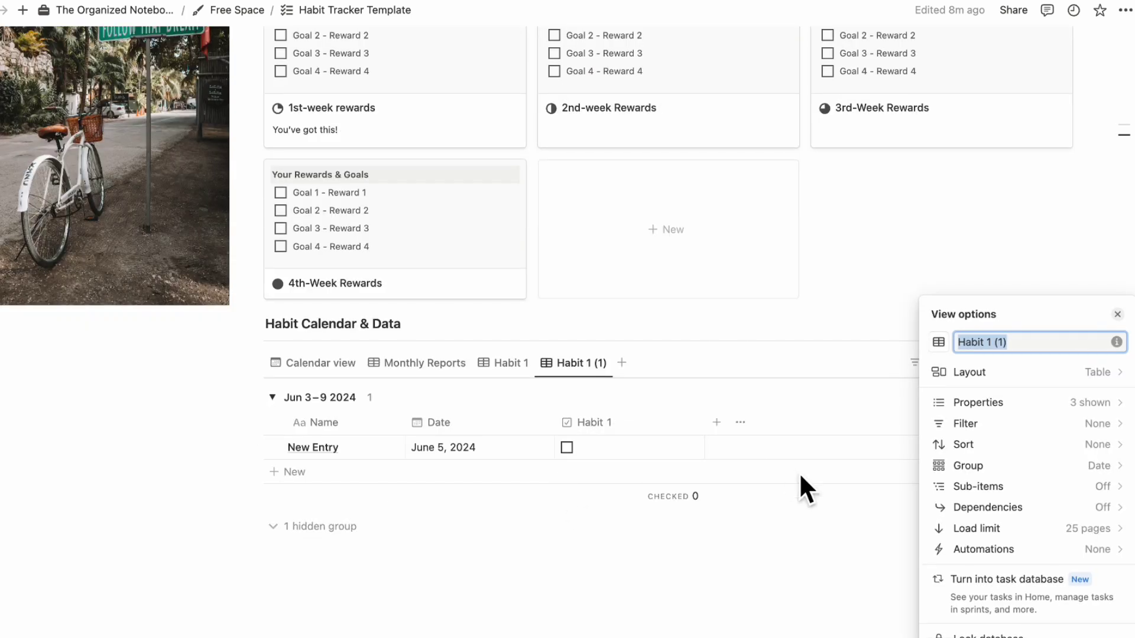
text(Habit)
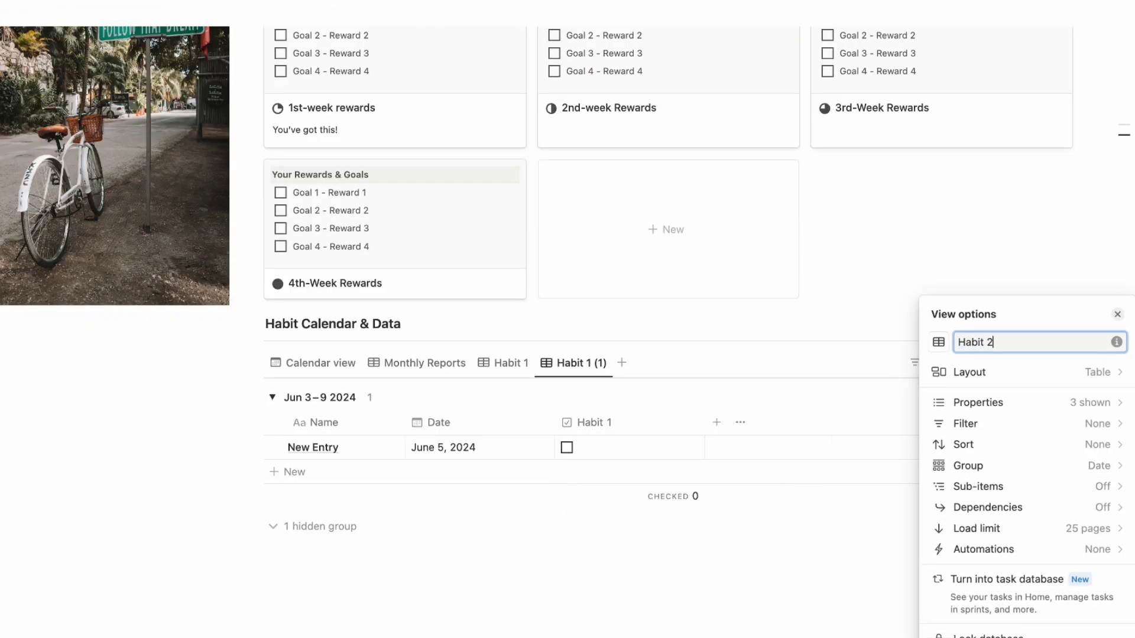
click(576, 363)
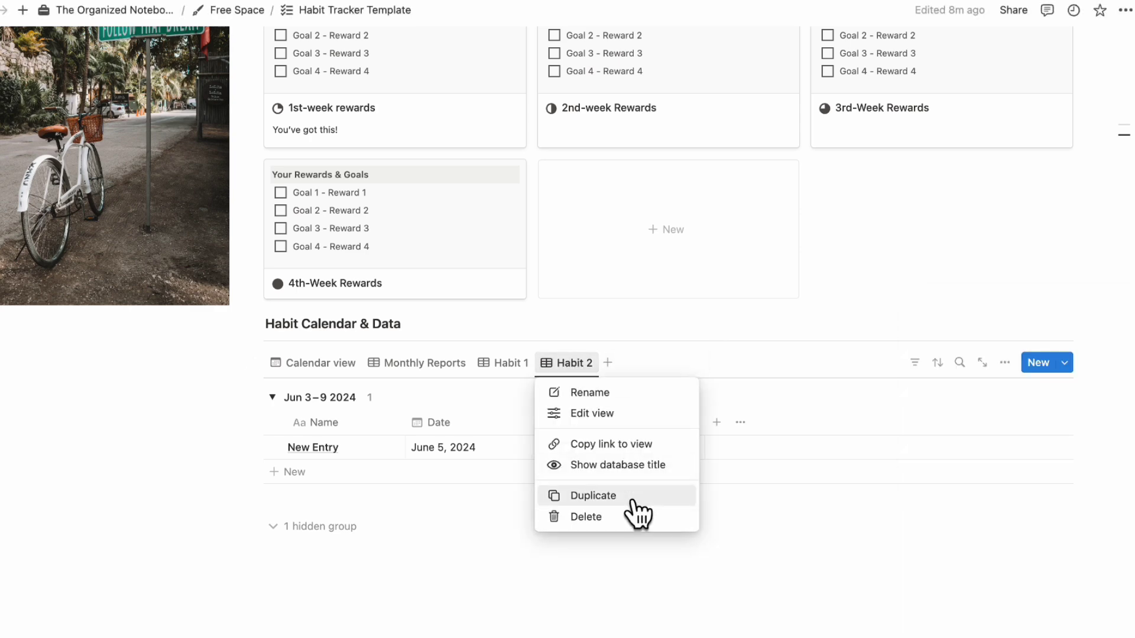
click(627, 503)
text(Habit 3)
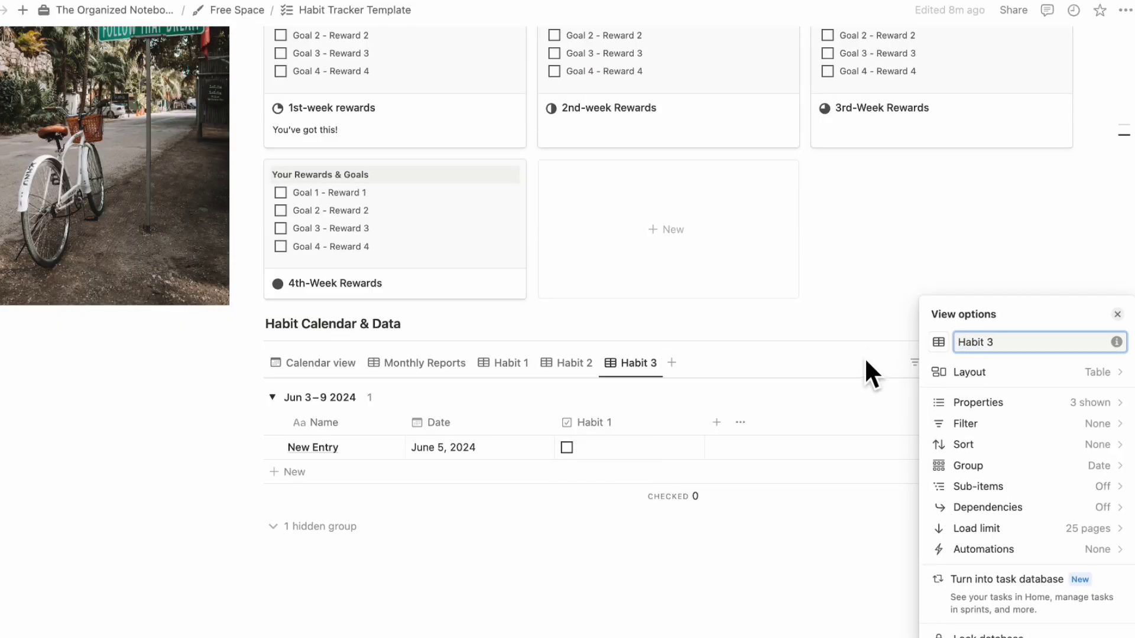
click(866, 359)
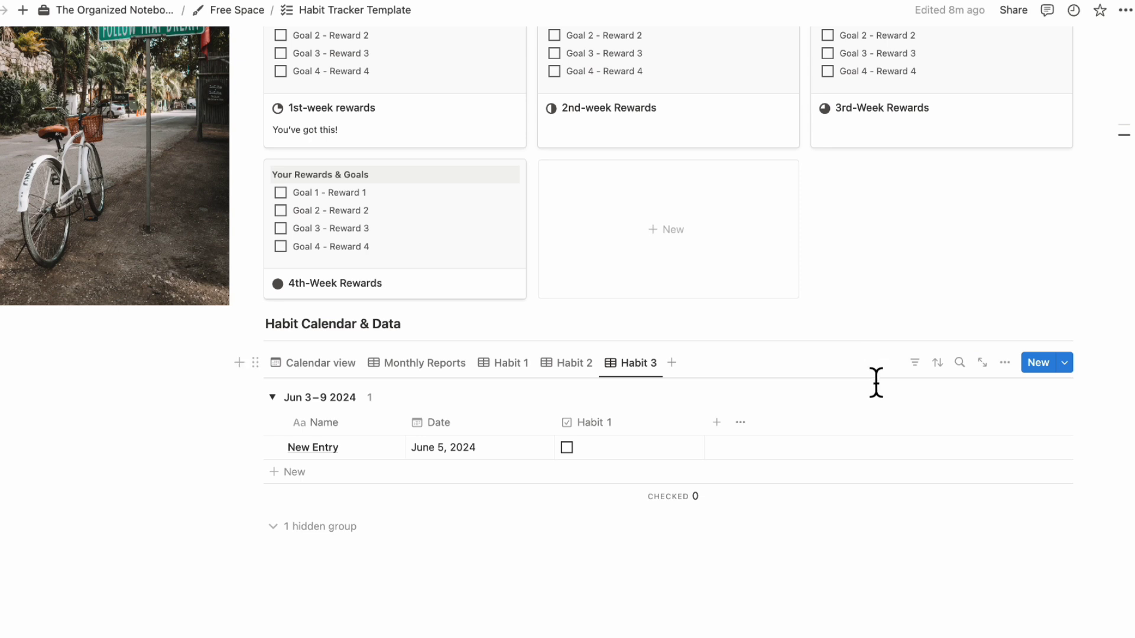
Set the date group sorting of the Habit 3 view to Newest first
click(1005, 363)
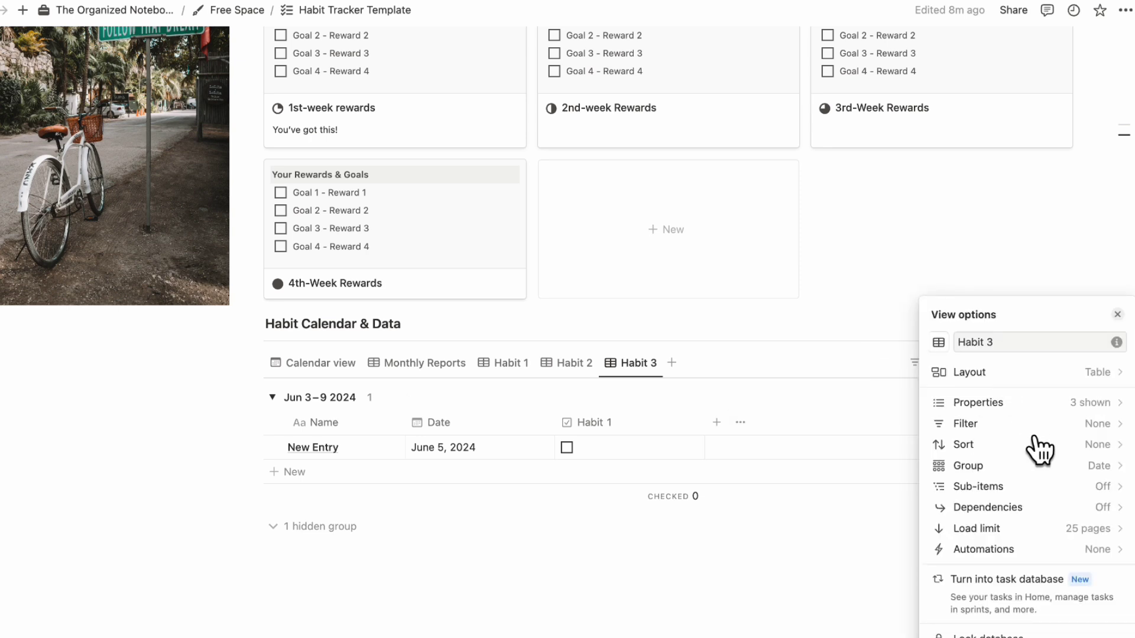
click(969, 468)
click(1083, 466)
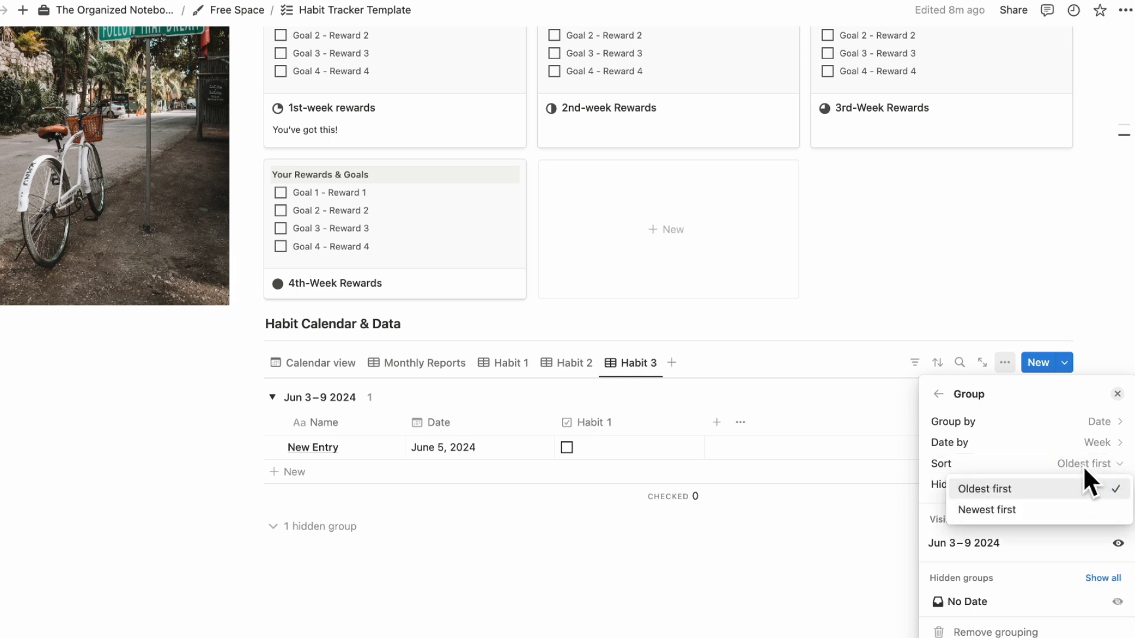
click(1055, 510)
click(1117, 395)
In the Habit 2 view, hide the Habit 1 property and show the Habit 2 property
click(569, 363)
click(1005, 363)
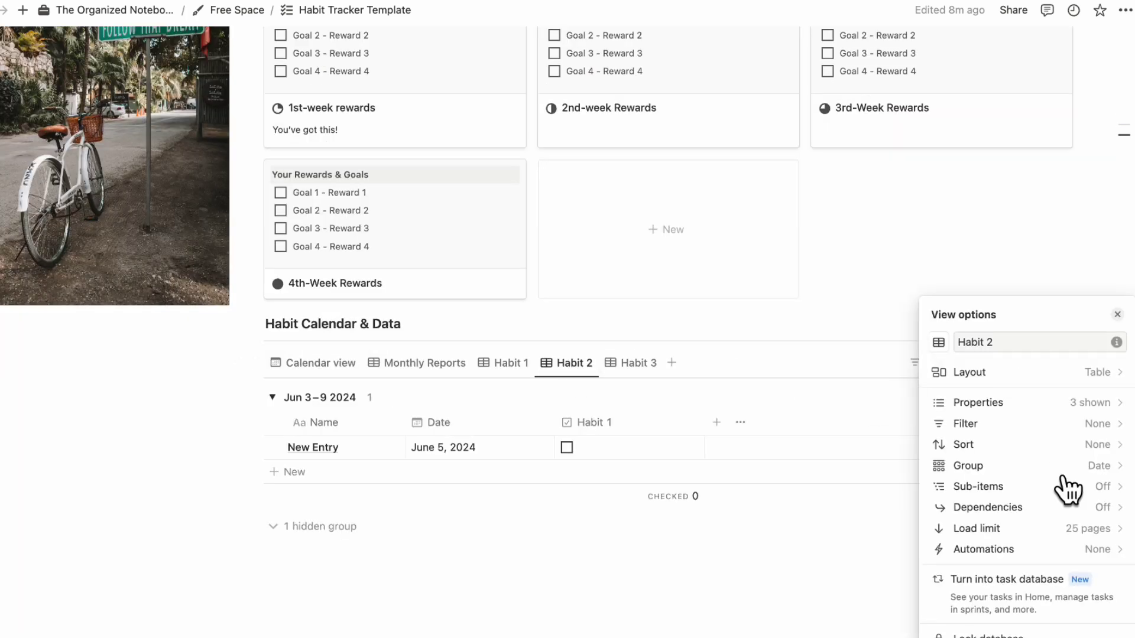
click(621, 398)
click(574, 367)
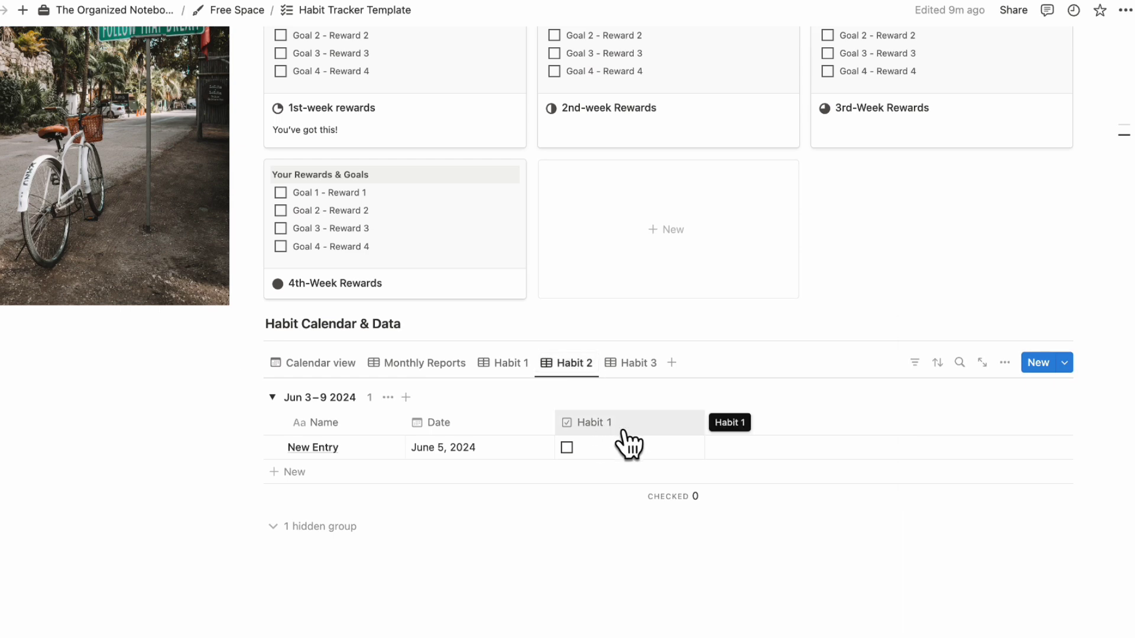
click(657, 430)
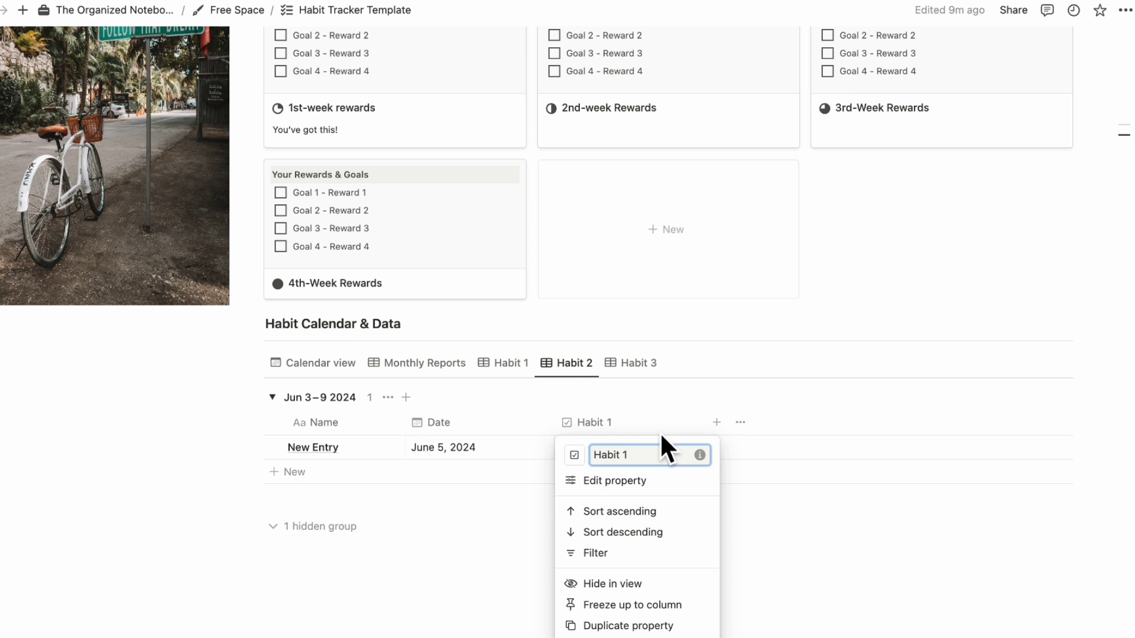
click(693, 584)
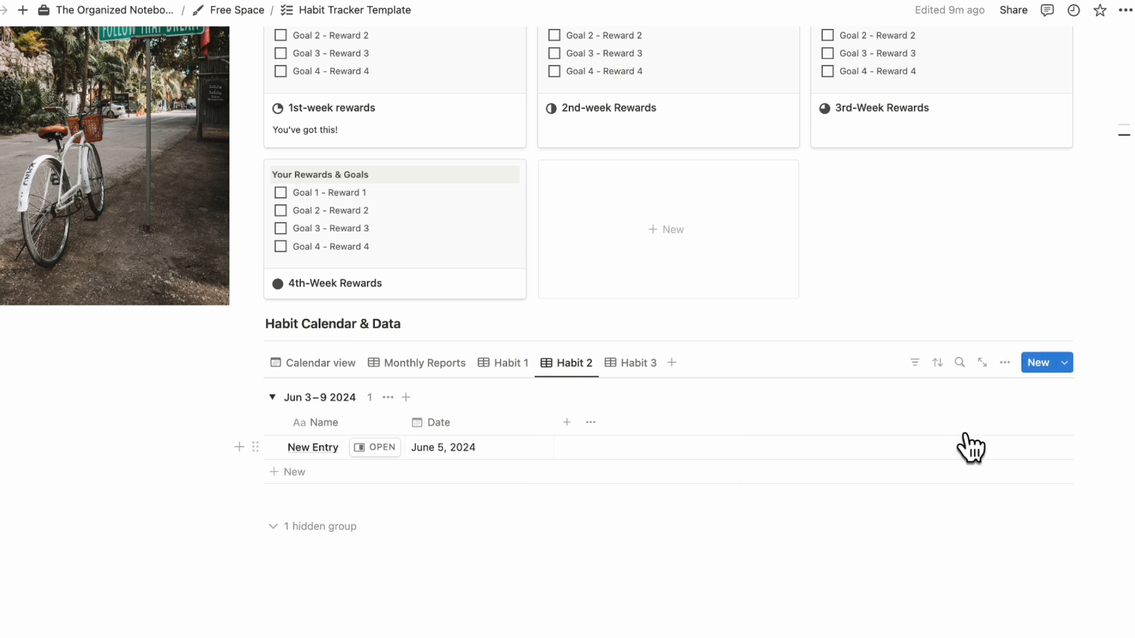
click(1004, 363)
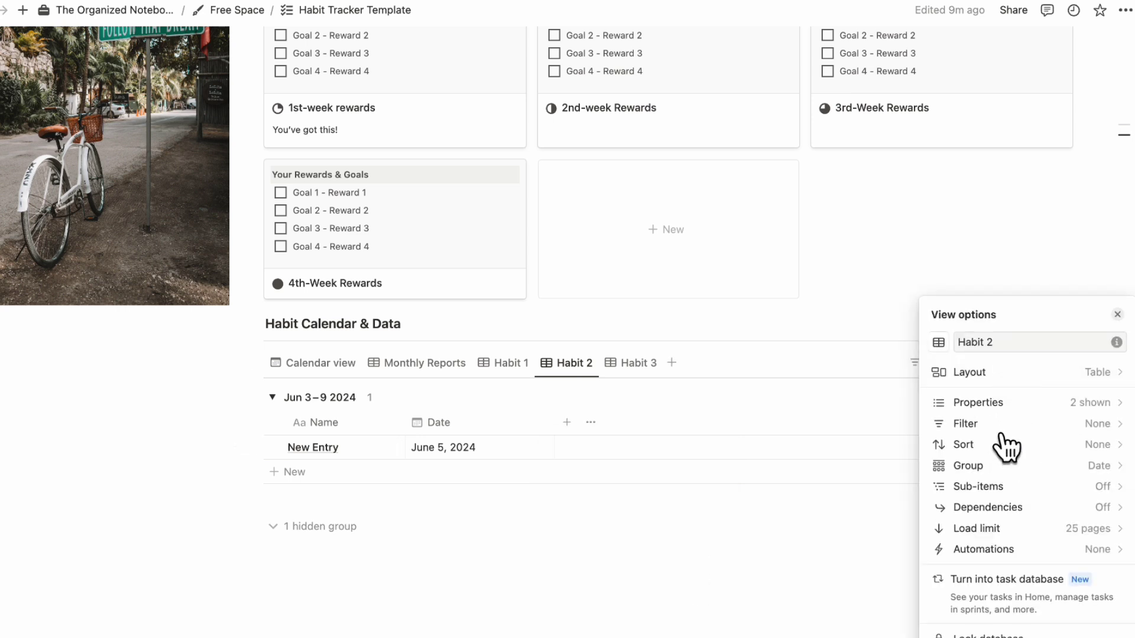
click(1016, 400)
click(1102, 578)
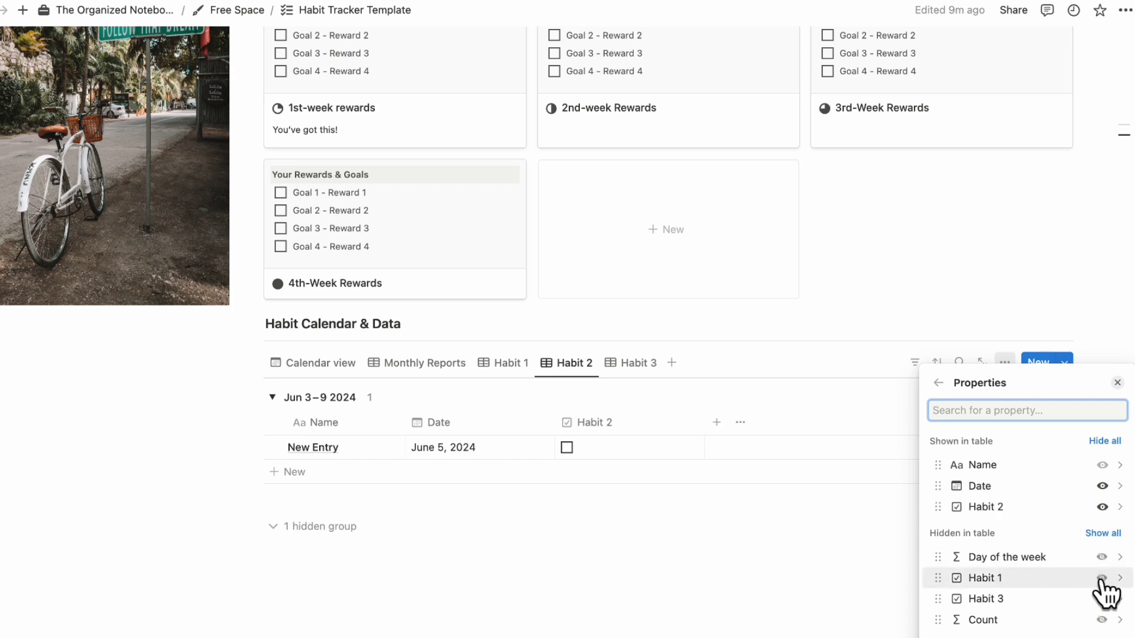
click(658, 395)
In the Habit 3 view, show the Habit 3 property and hide the Habit 1 property
click(632, 363)
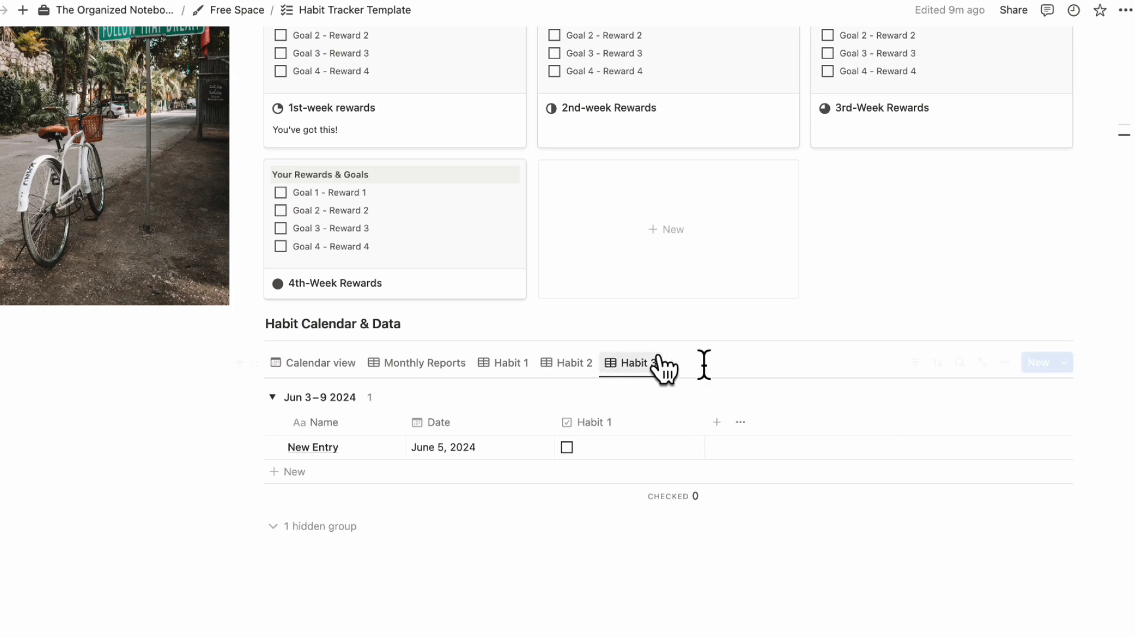
click(1005, 363)
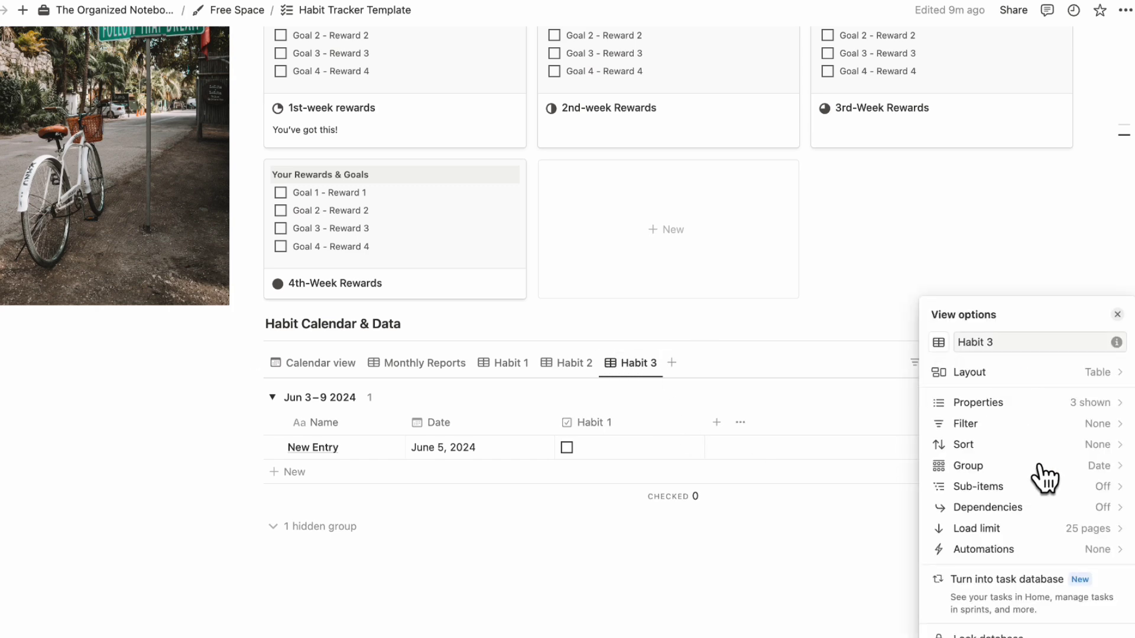
click(1046, 406)
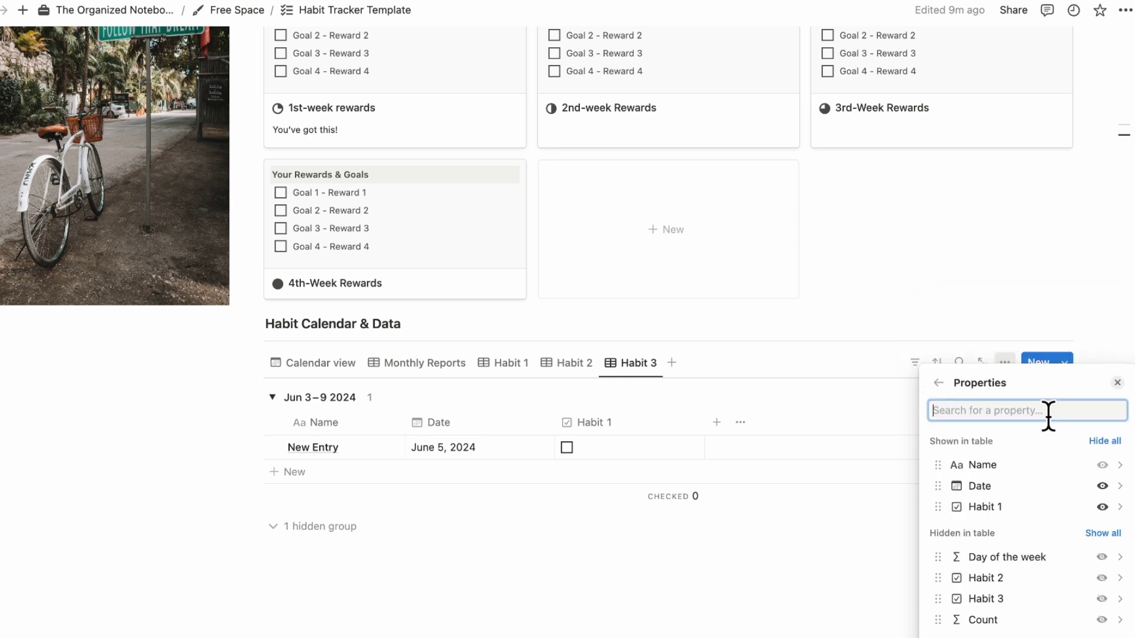
click(1102, 599)
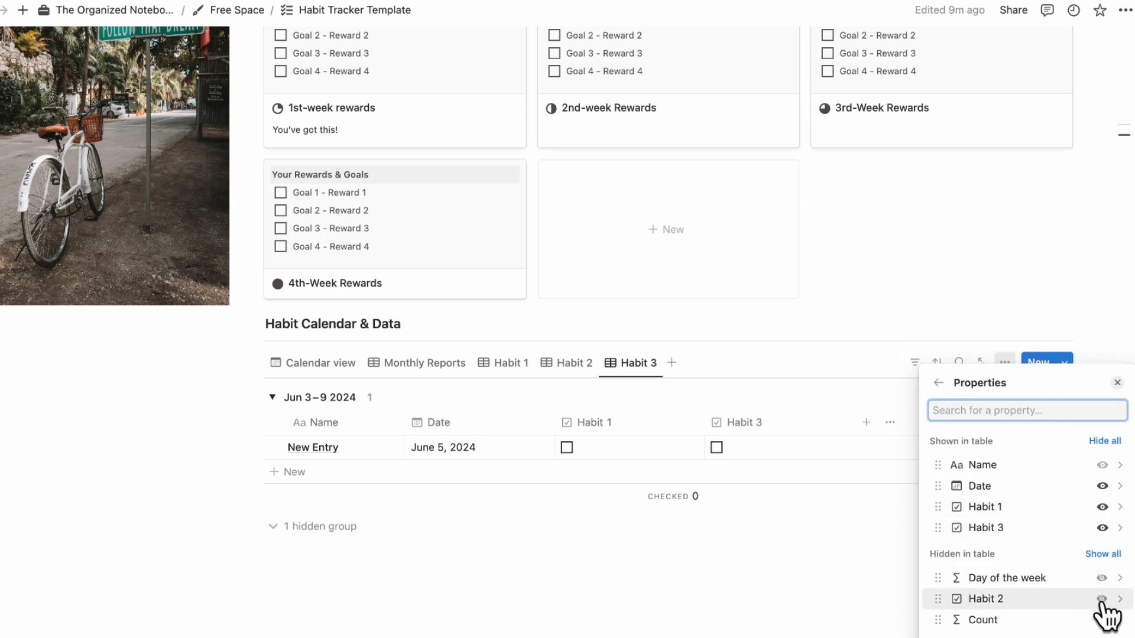
click(1103, 507)
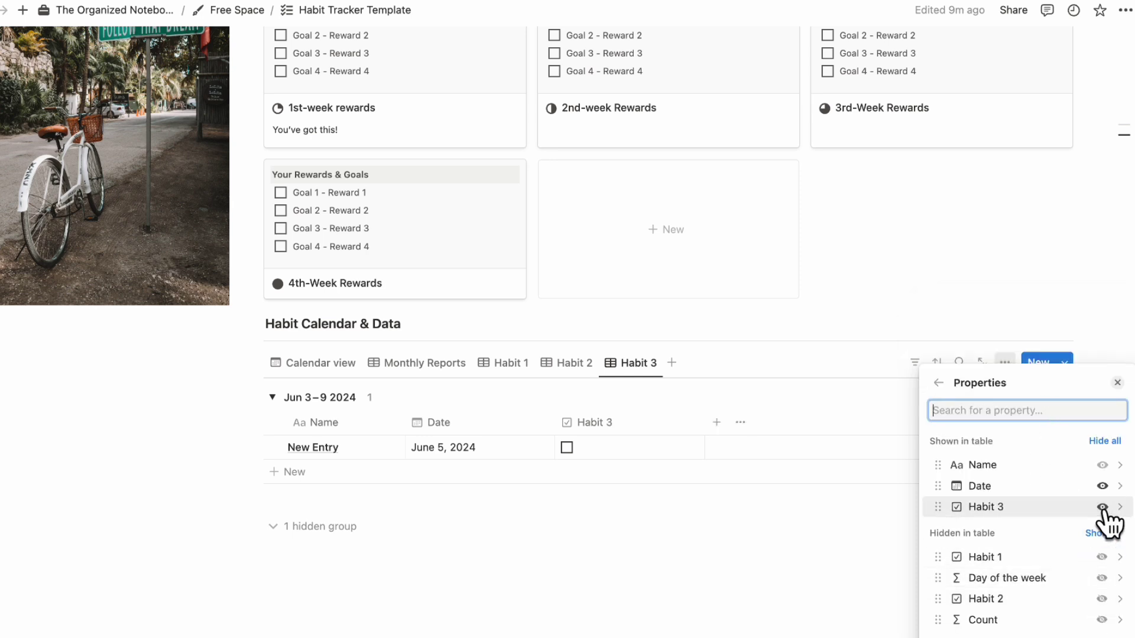
click(1116, 382)
Add a Checked count calculation beneath the Habit 3 column, and likewise beneath the Habit 2 column in the Habit 2 view
click(652, 497)
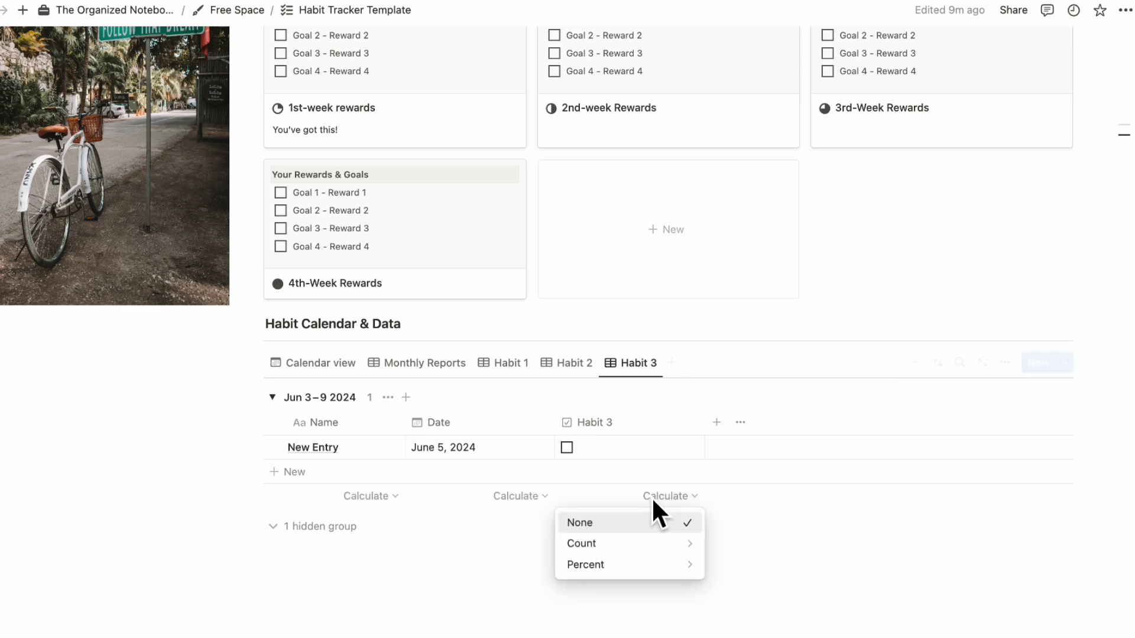
mouse_move(650, 543)
click(772, 547)
click(568, 363)
Look through the Calendar view, Monthly Reports, Habit 1, Habit 2 and Habit 3 views of the Habit Calendar database
click(334, 361)
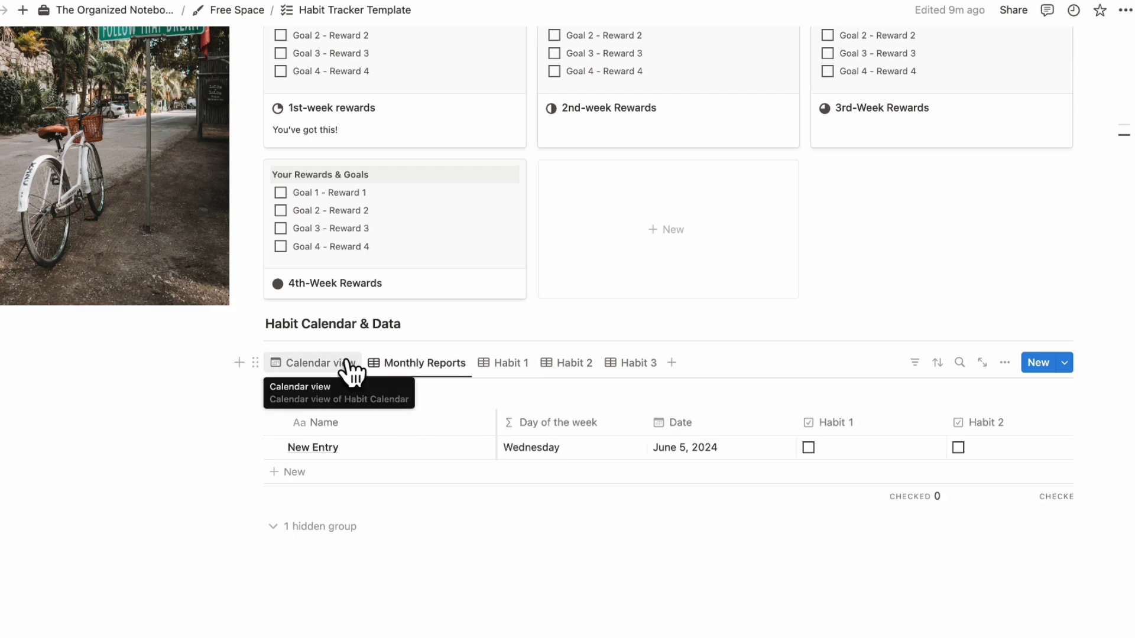
click(421, 366)
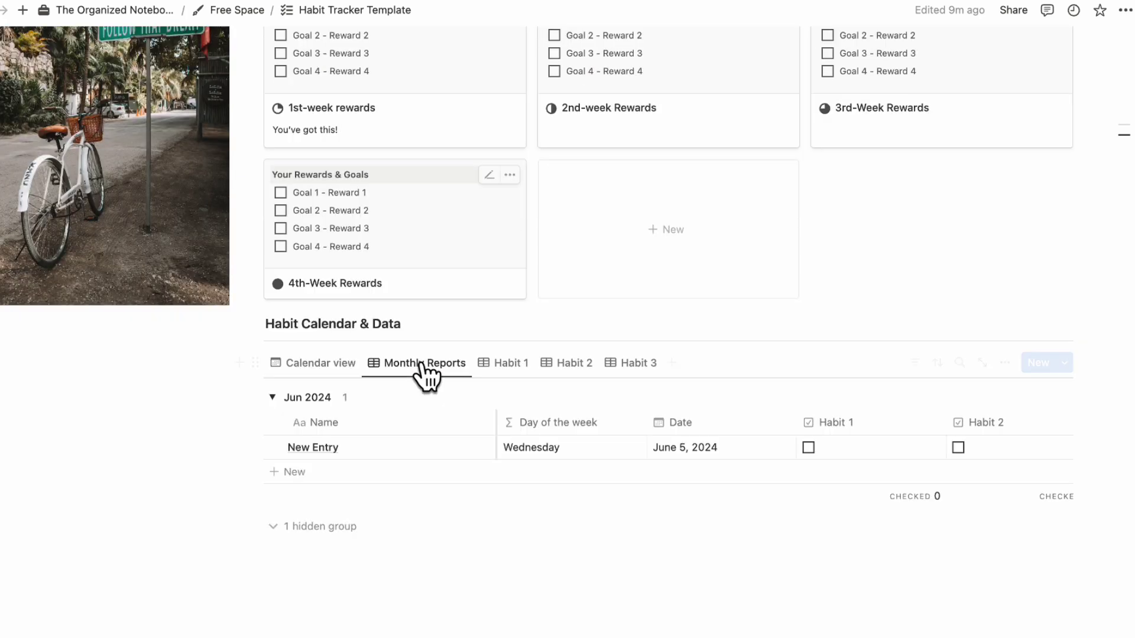
click(513, 367)
click(566, 366)
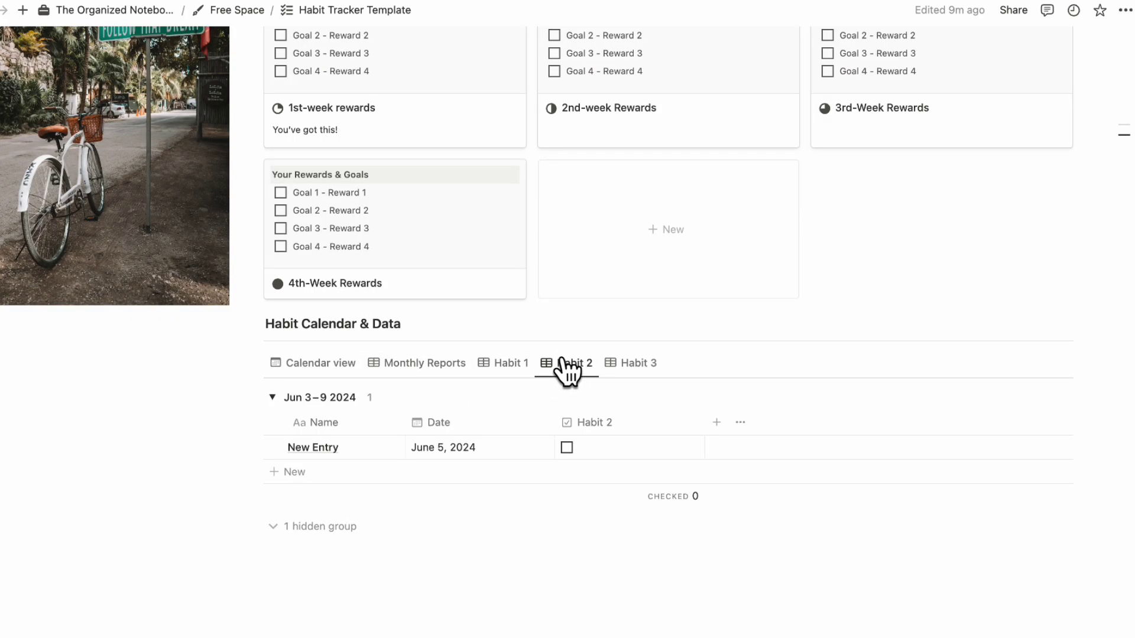
click(628, 365)
Insert a callout block directly below the bicycle photo
scroll(628, 375, up, 3)
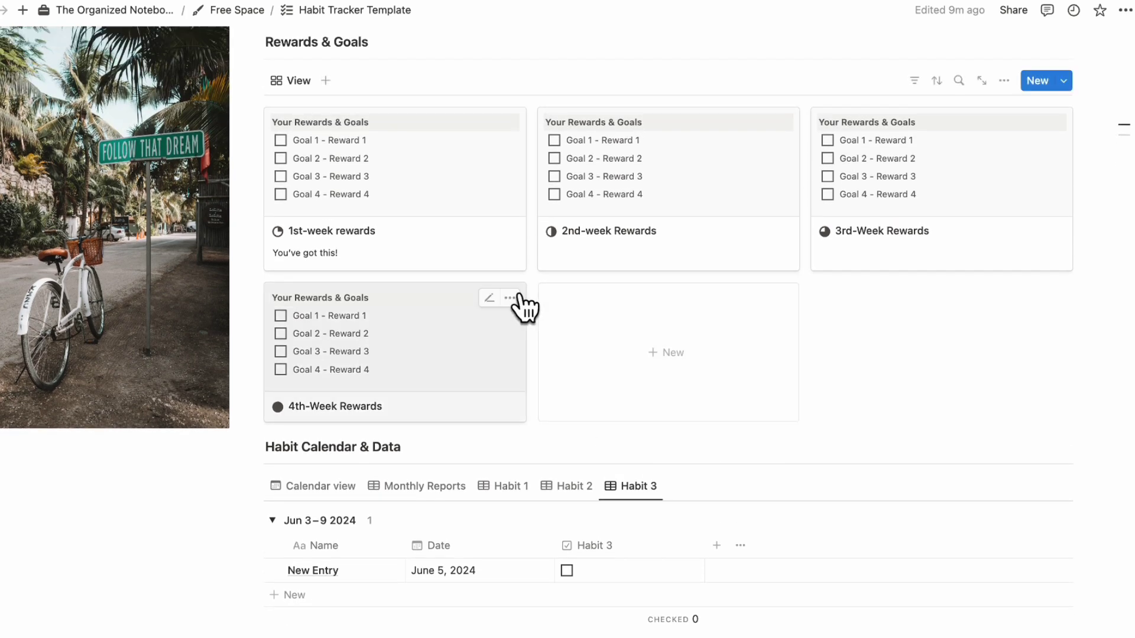
click(78, 468)
scroll(78, 468, up, 1)
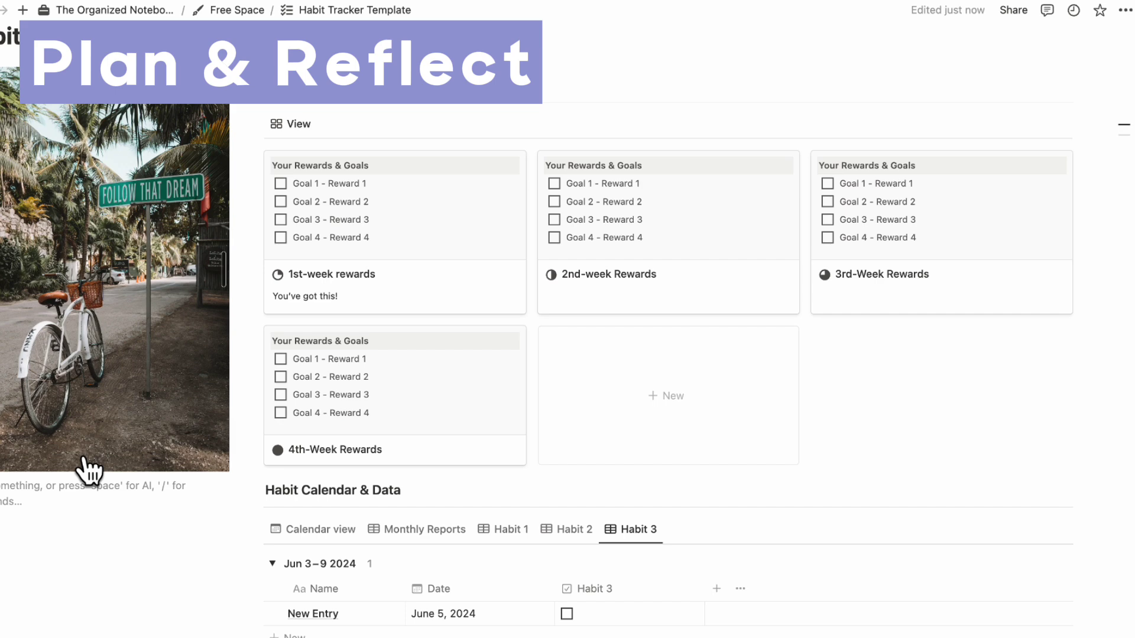
text(/call)
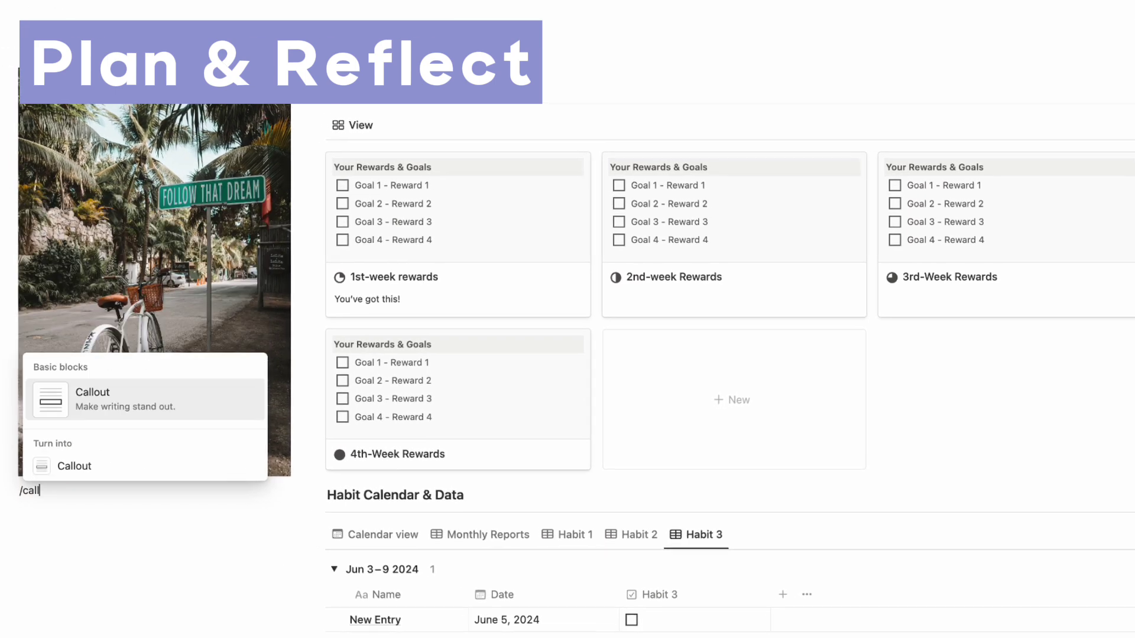
key(Return)
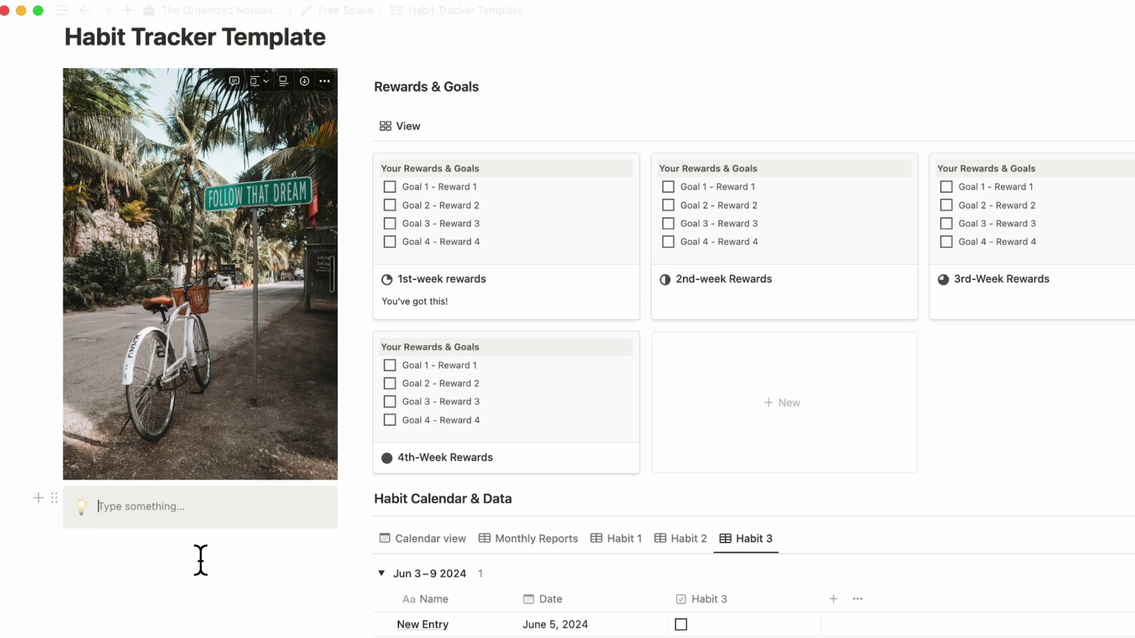
Change the new callout's color so its grey fill is replaced by a plain background
click(54, 501)
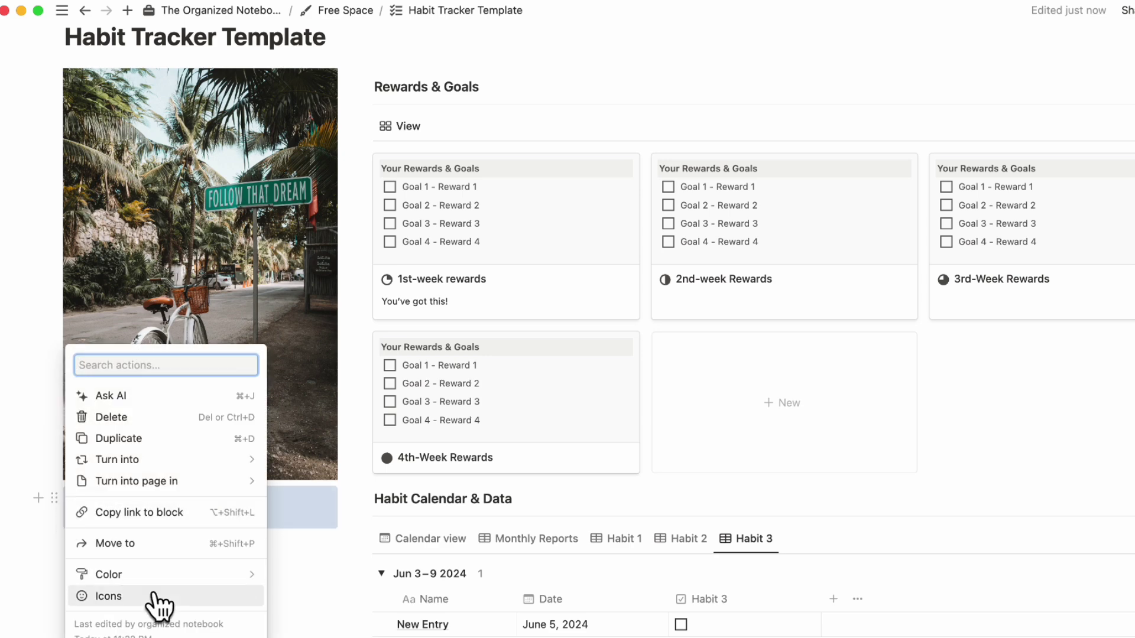
mouse_move(163, 578)
click(374, 550)
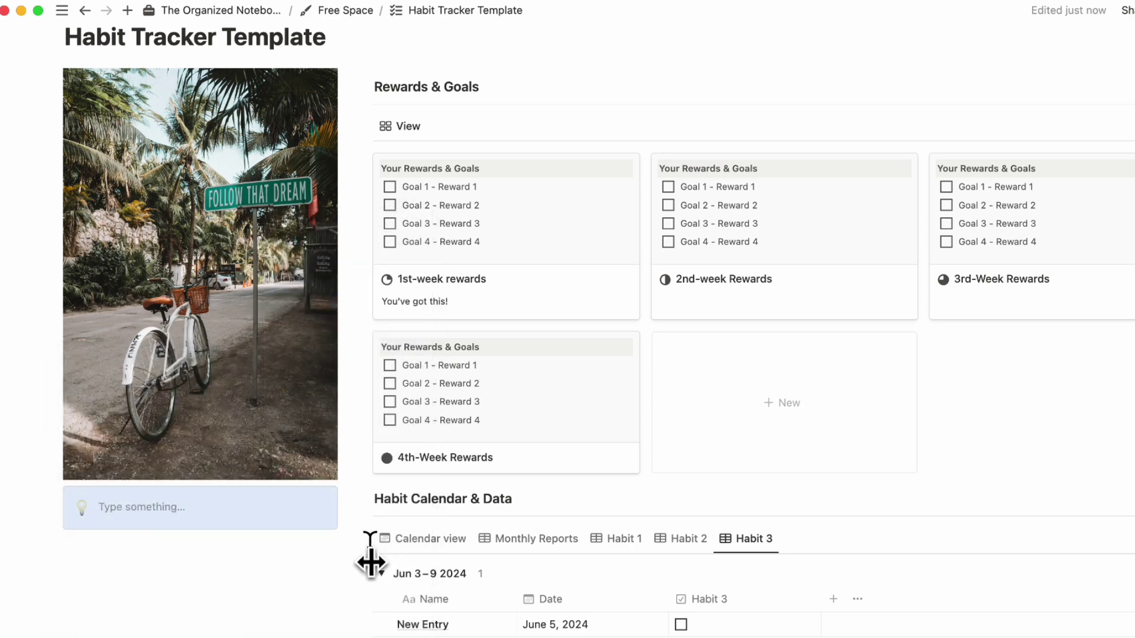
Title the callout "Habit Settings & Reflection" and make the text bold
click(140, 522)
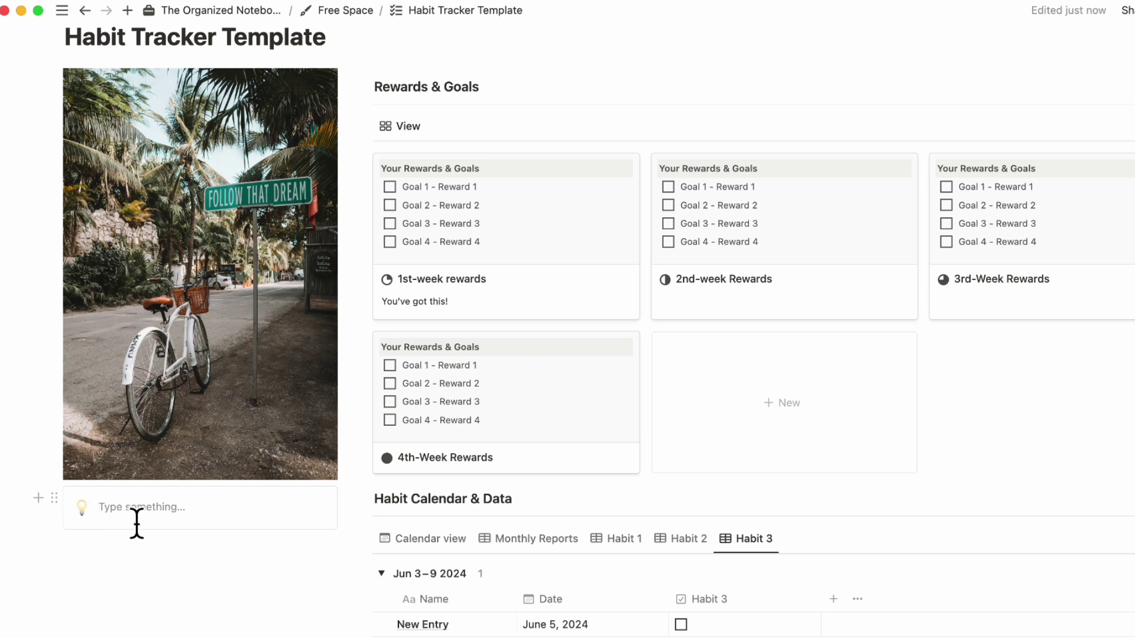
text(Habit Settings & R)
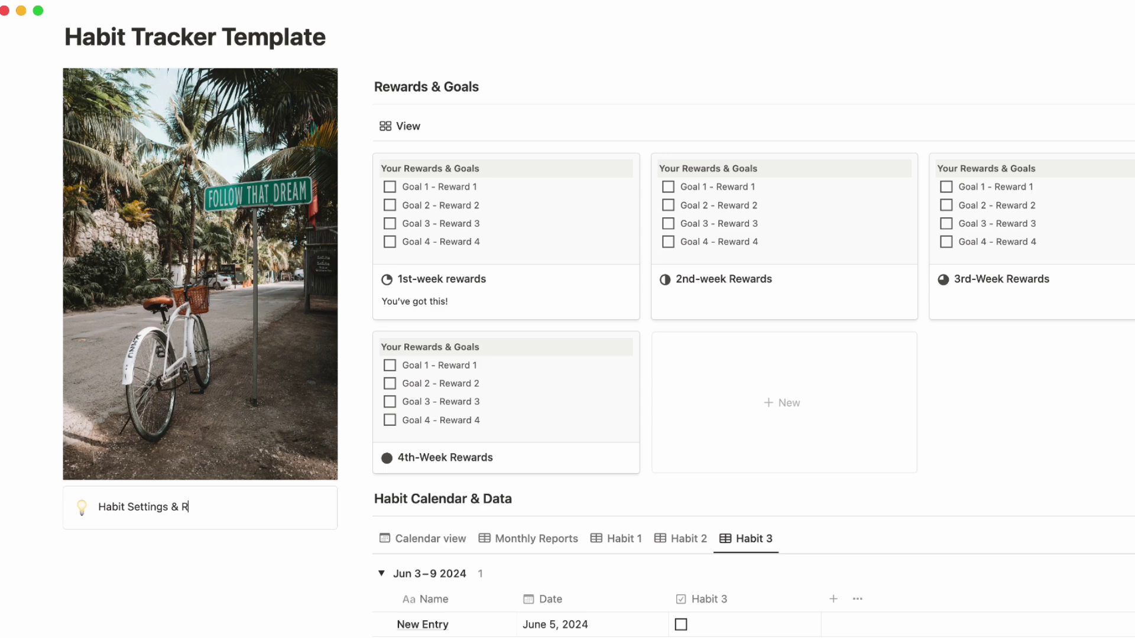
text(eflection)
triple_click(132, 524)
click(263, 478)
Replace the callout's light bulb with the three-horizontal-lines icon, searching the icons for "line"
click(82, 507)
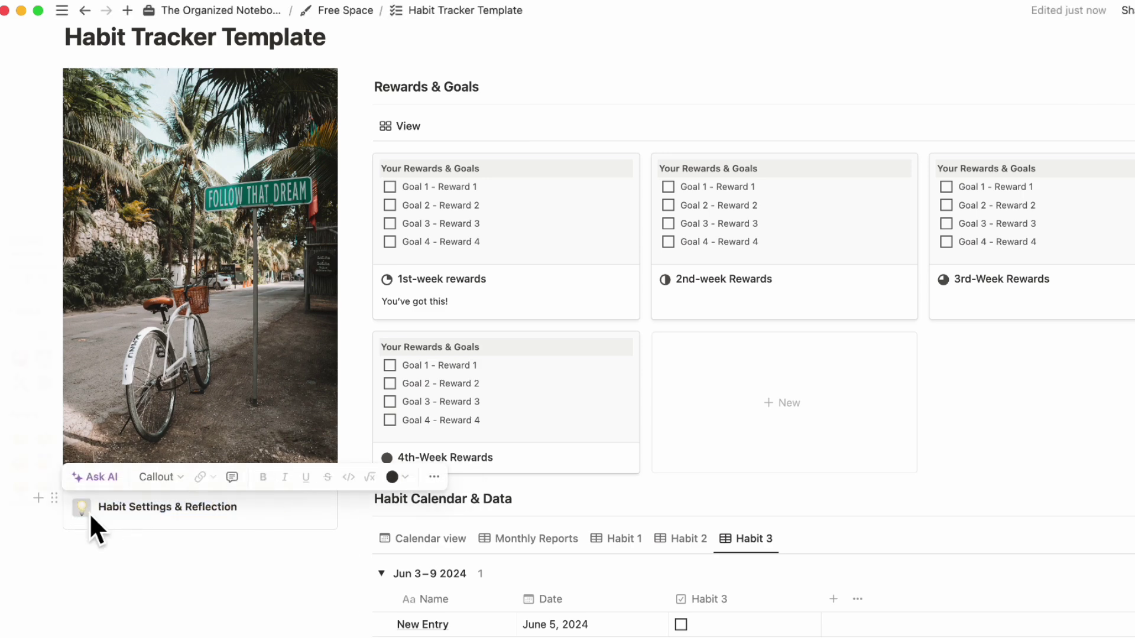
click(66, 242)
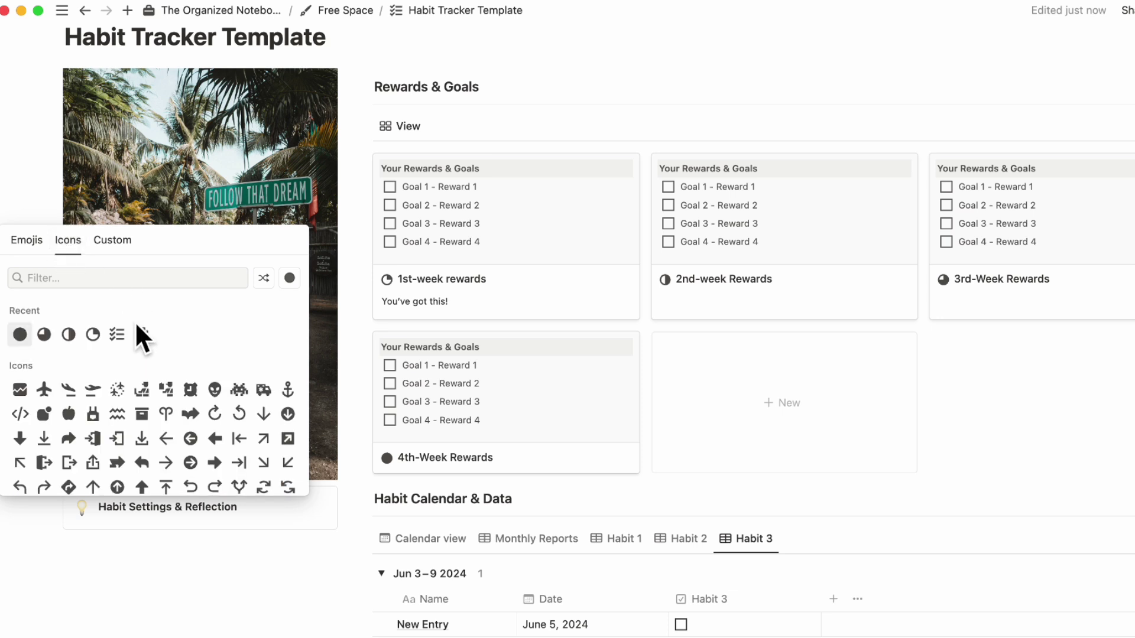
click(144, 286)
text(list)
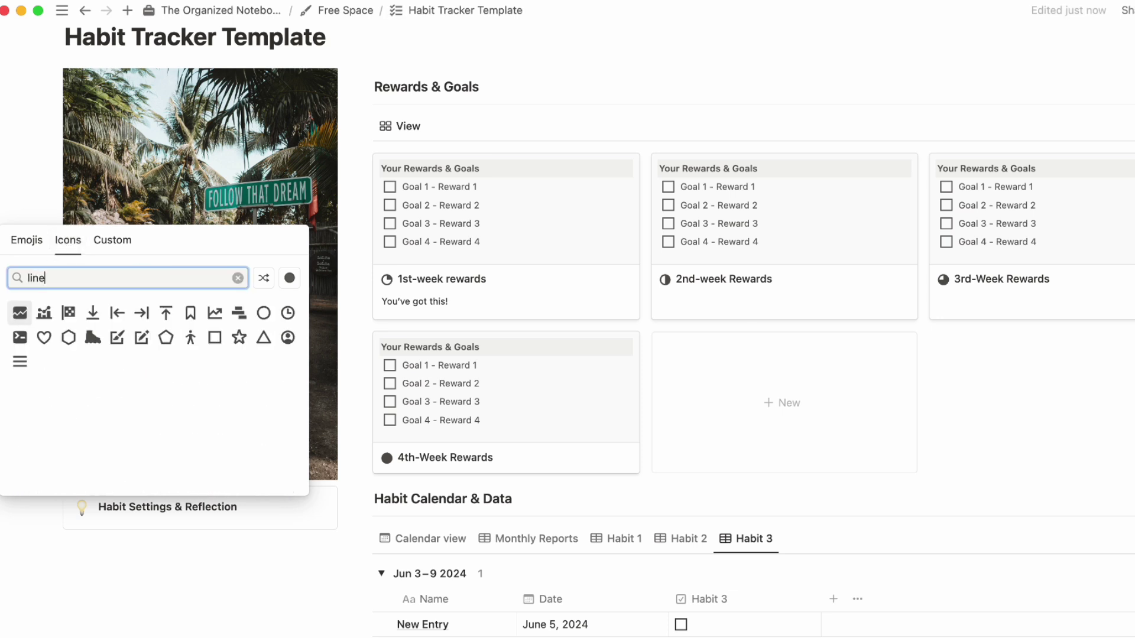
click(119, 334)
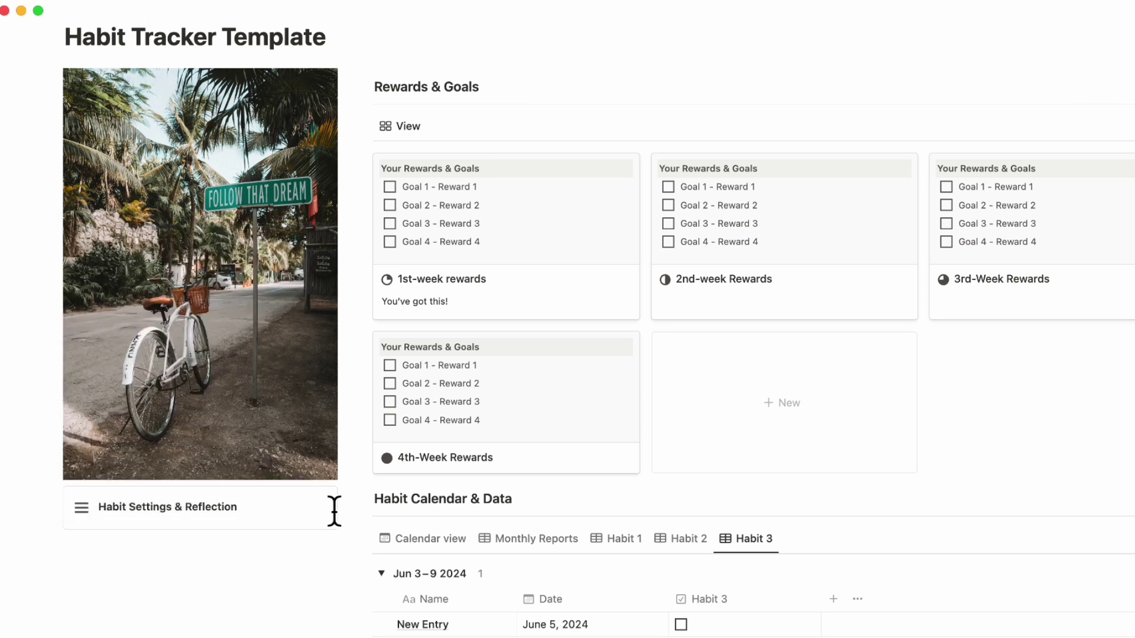
Add a new subpage under the callout title and name it "Habit Setting"
key(Return)
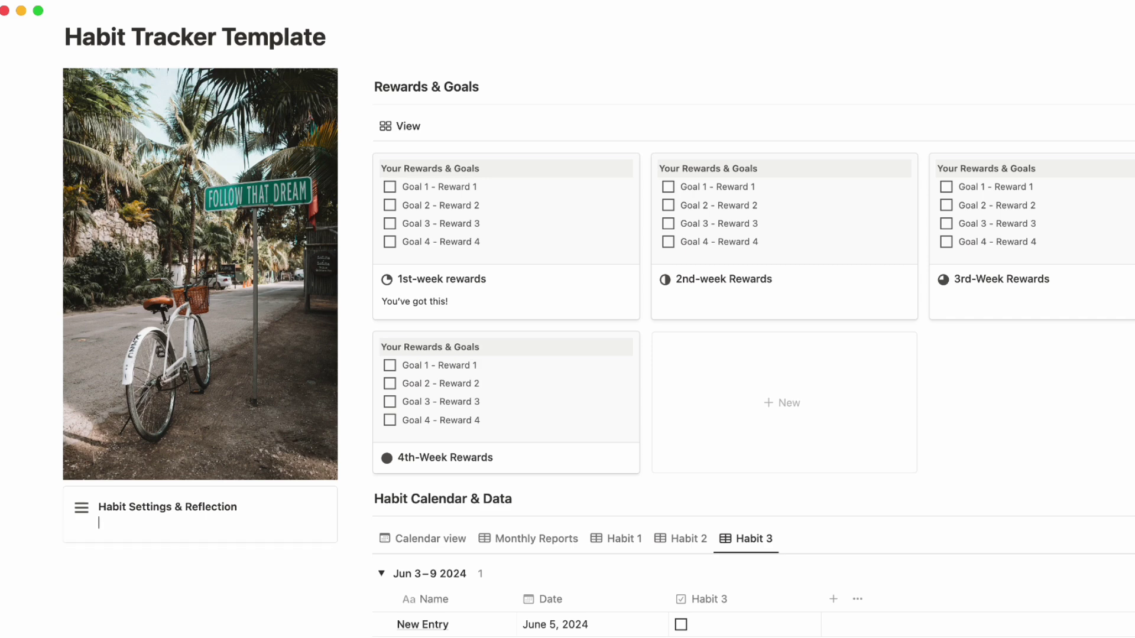
text(/page)
key(Return)
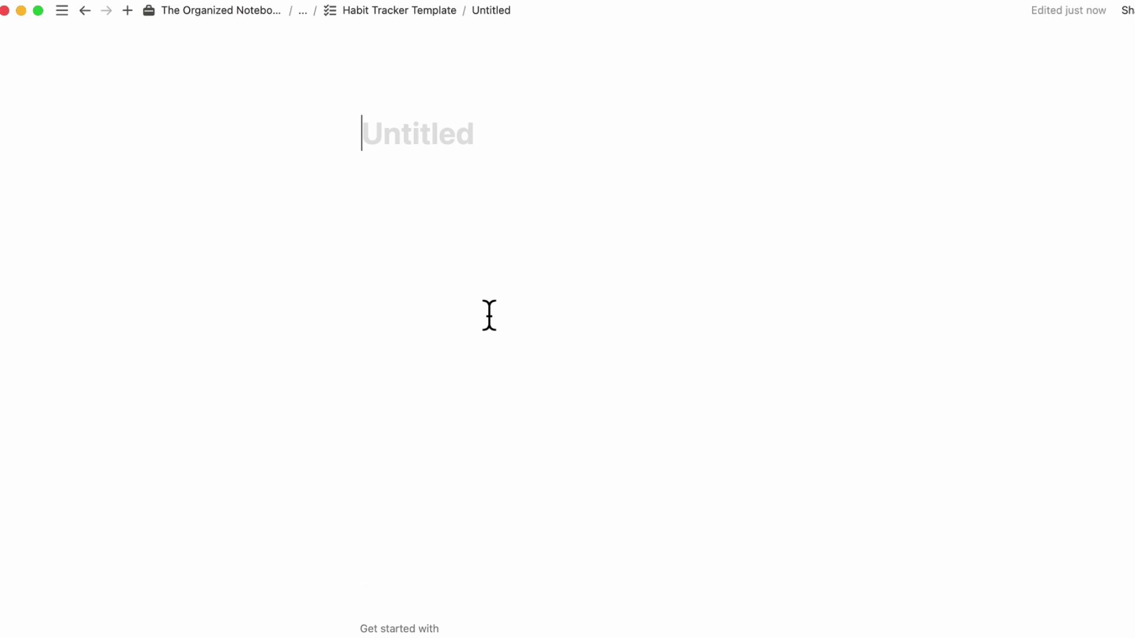
text(G)
key(BackSpace)
text(Habit)
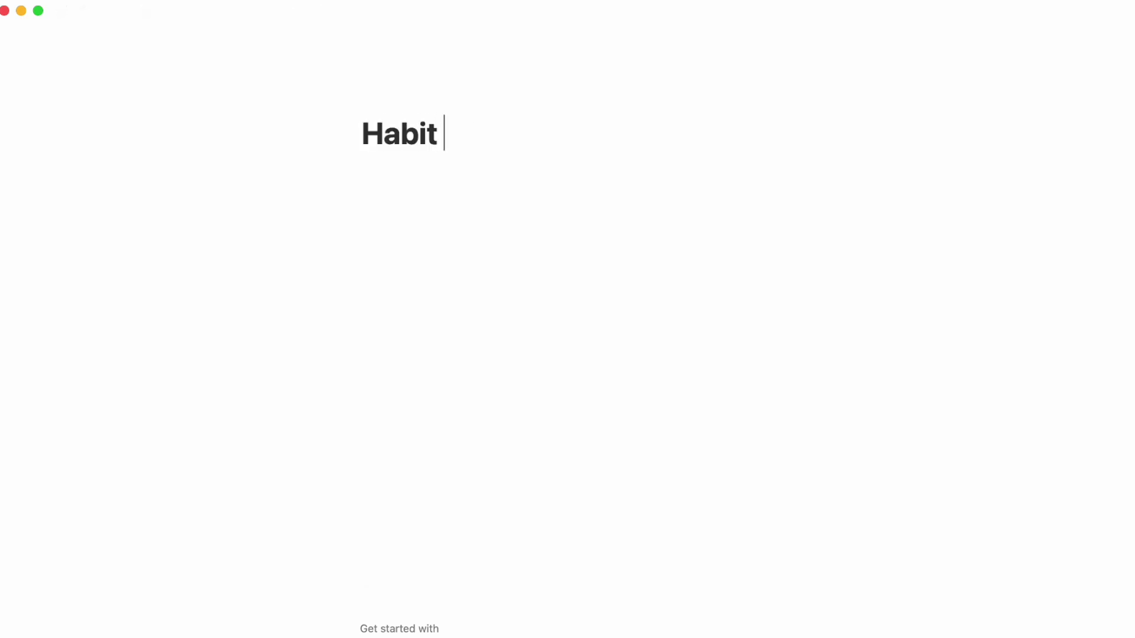
key(Return)
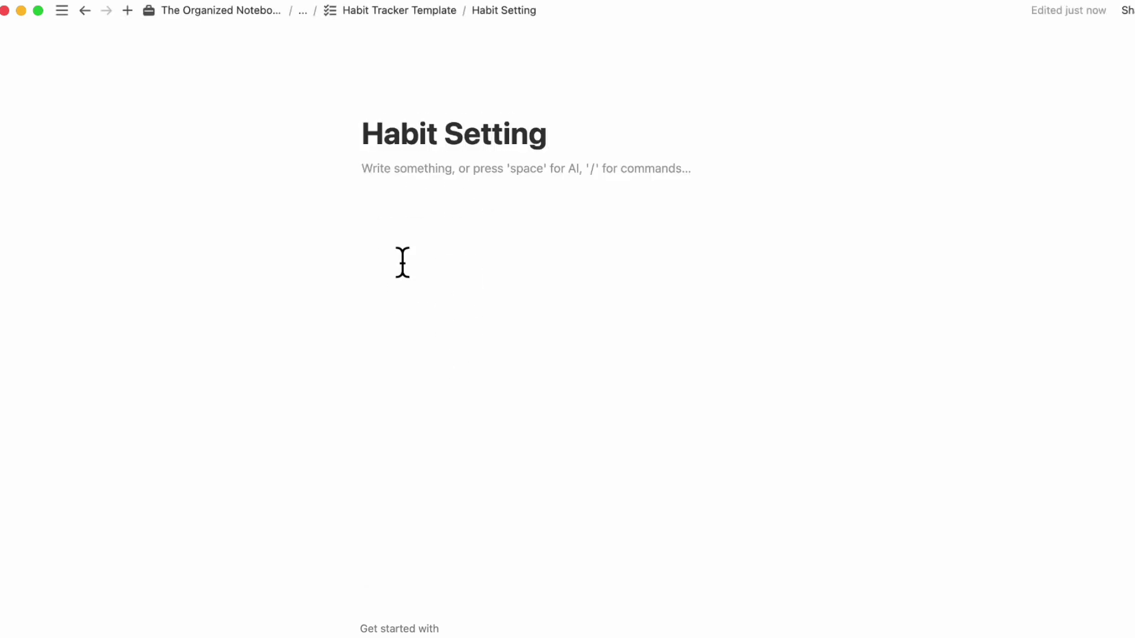
Return to the Habit Tracker Template page and move the Habit Setting page inside the callout
click(412, 12)
scroll(321, 385, down, 10)
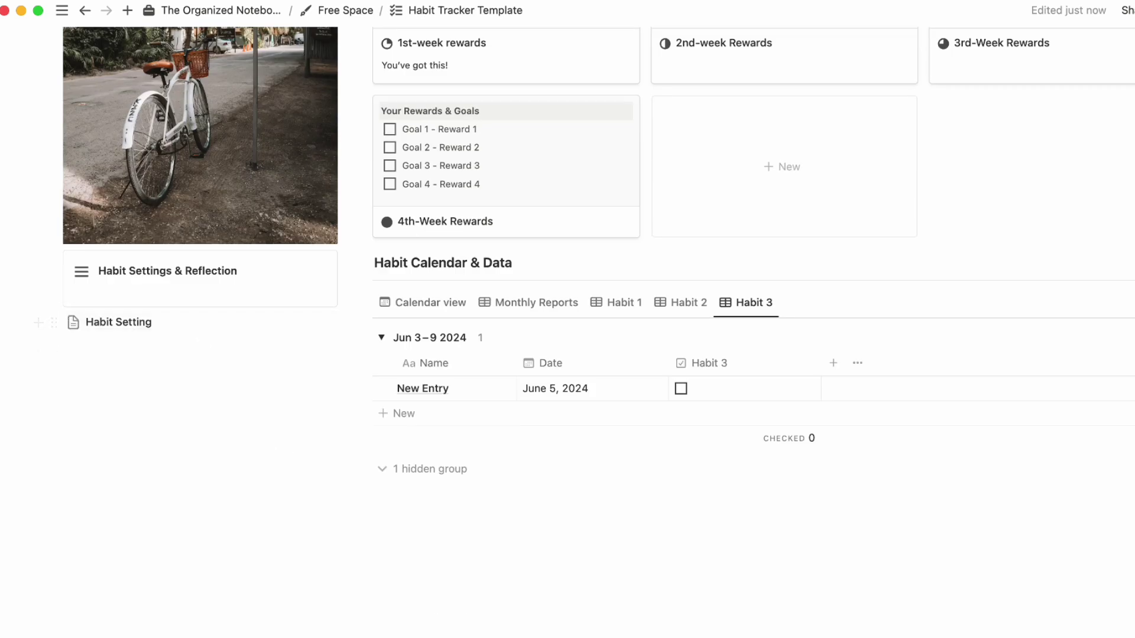
drag(52, 322, 158, 299)
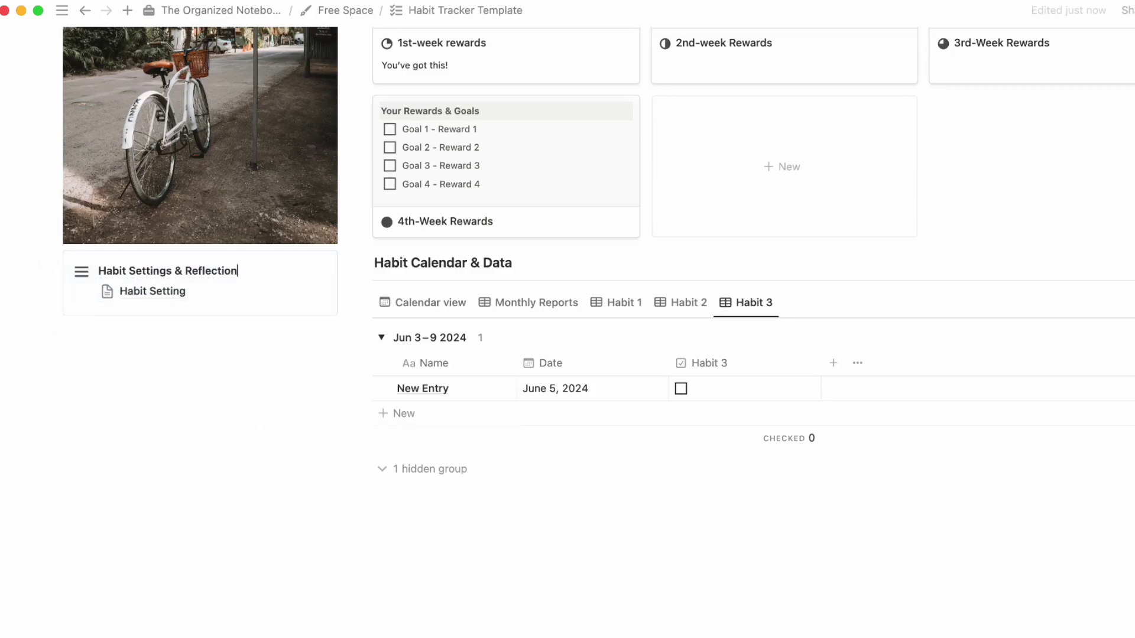
Add a subpage named "Reflection" below Habit Setting in the callout and return to the Habit Tracker Template page
click(71, 291)
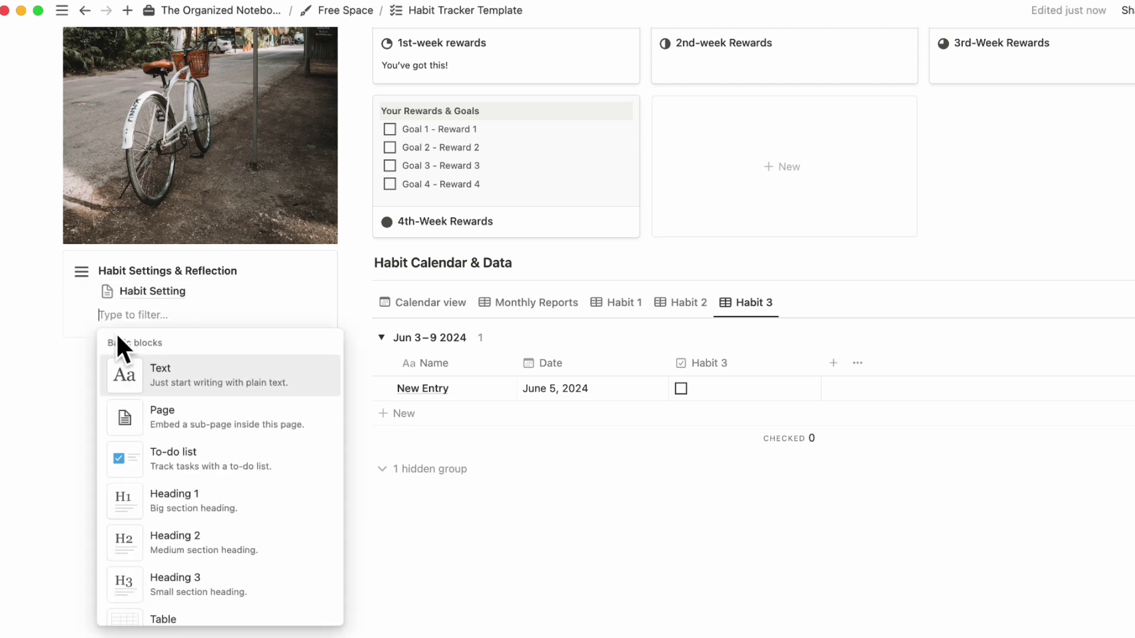
text(page)
key(Return)
text(Reflection)
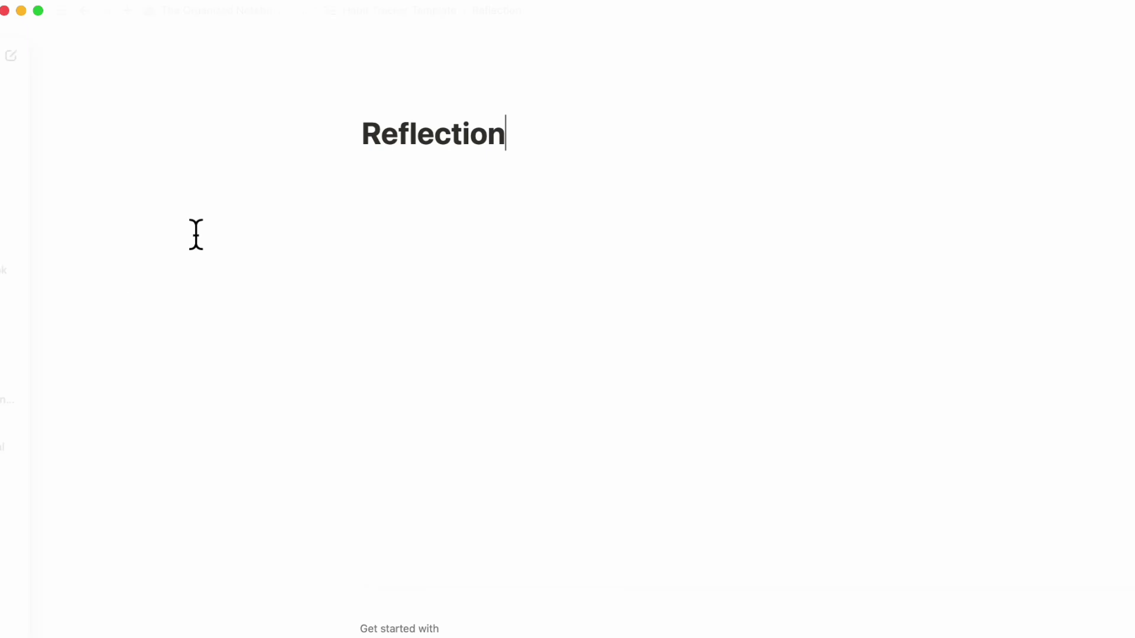
click(389, 11)
scroll(253, 481, down, 5)
mouse_move(188, 303)
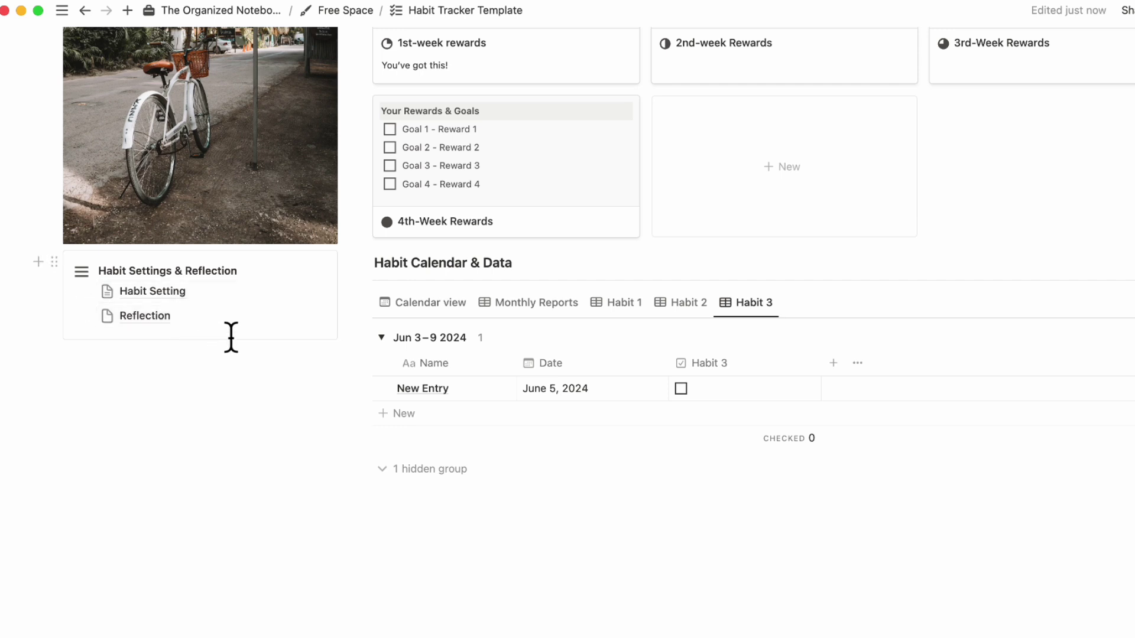
From the Calendar view, create a Habit Calendar database template named "New Habit Entry"
click(425, 304)
scroll(428, 318, up, 3)
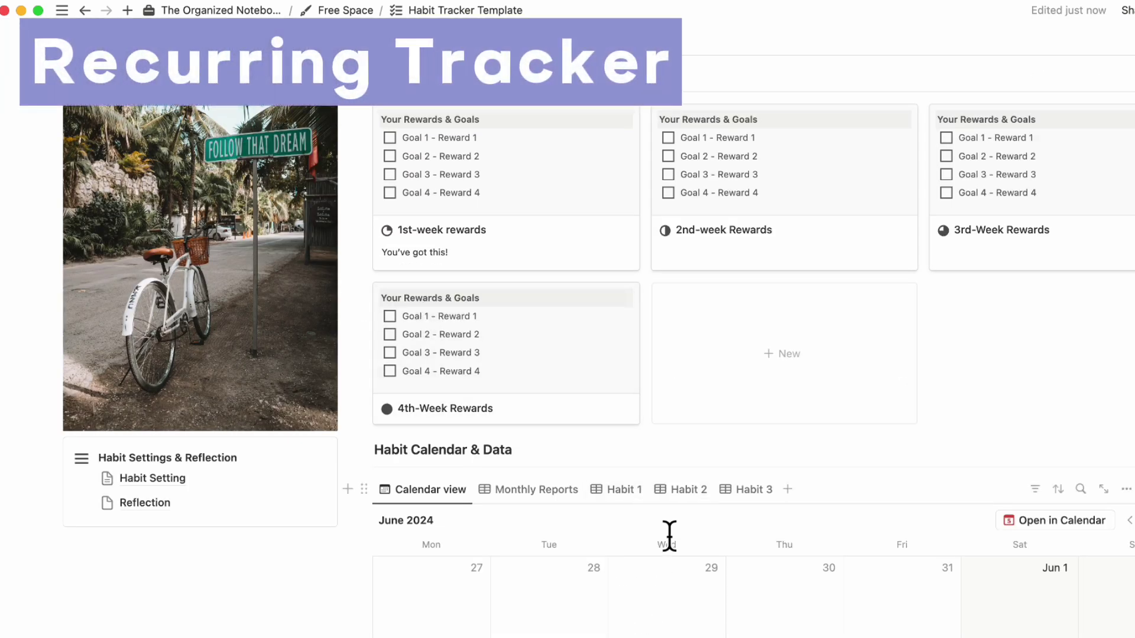
scroll(654, 500, down, 3)
scroll(674, 556, down, 1)
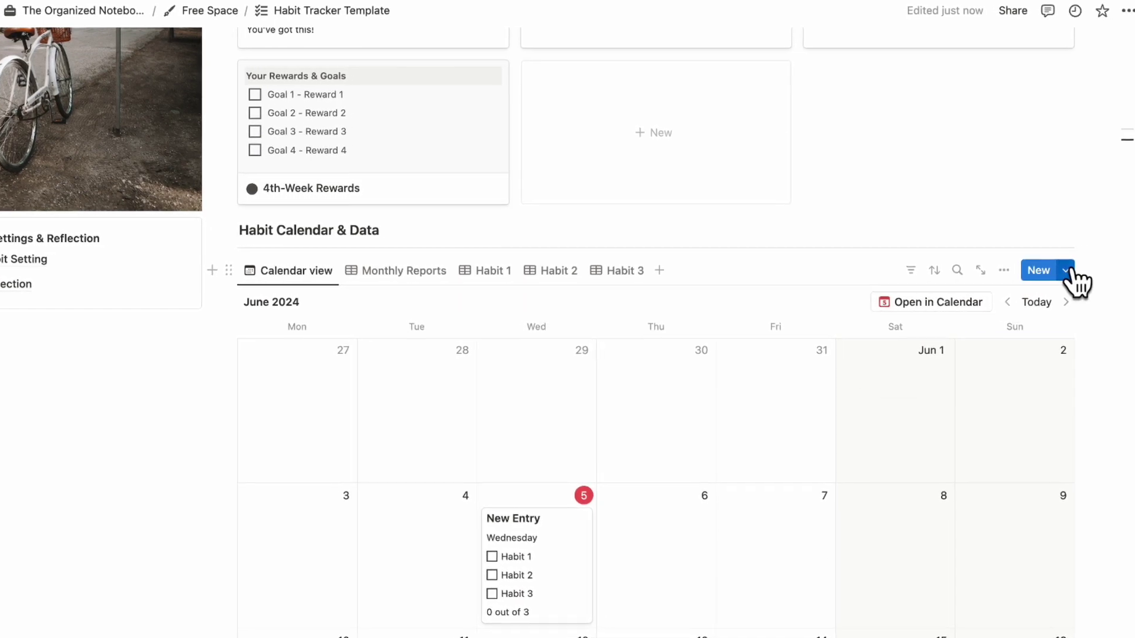
click(1107, 269)
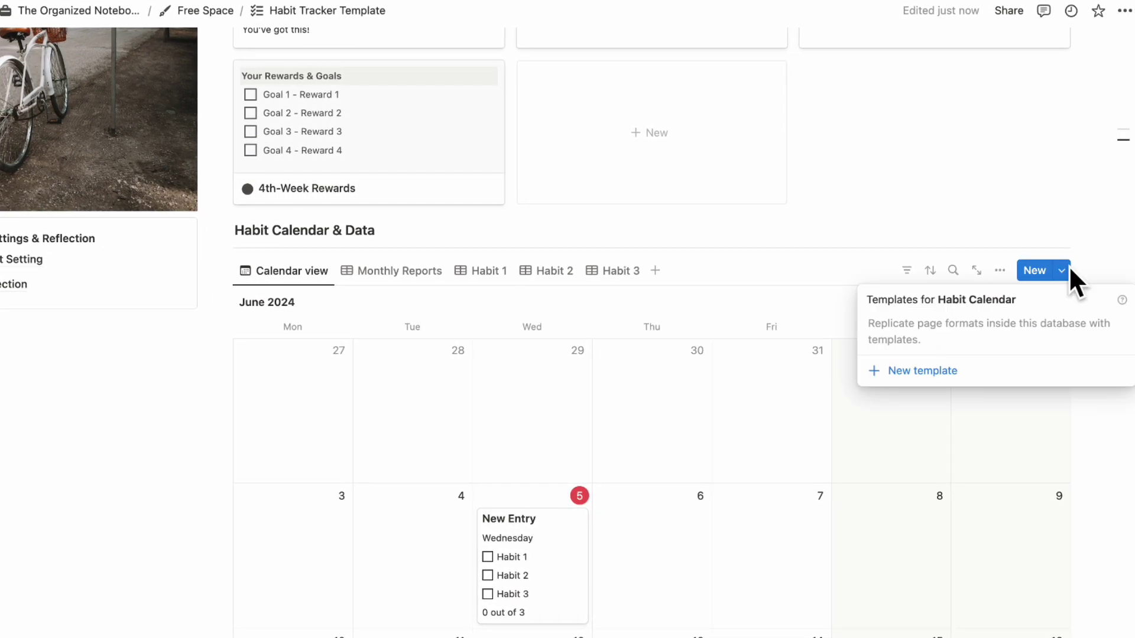
click(937, 371)
text(New)
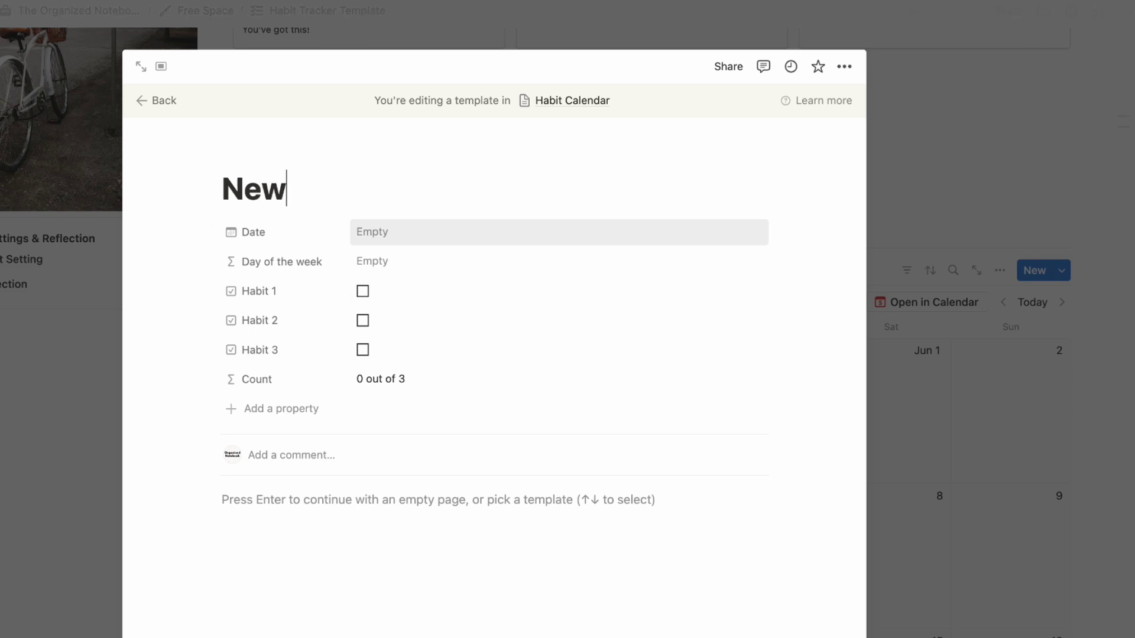
text( Habit Entry)
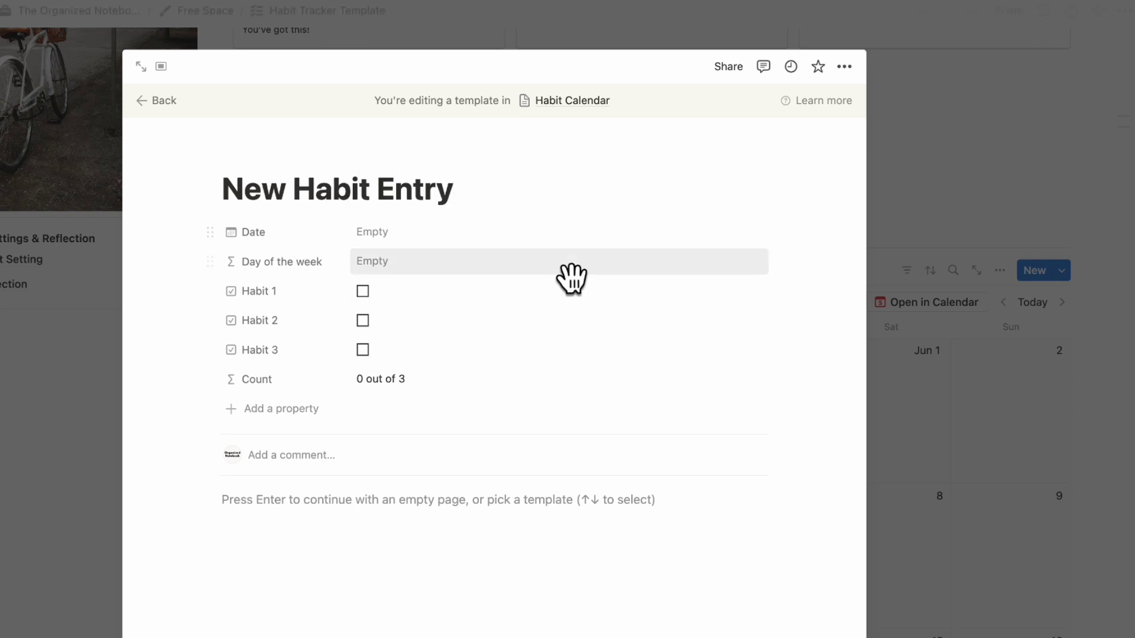
Set the template's Date property to Today and return to the tracker page
click(531, 228)
click(521, 304)
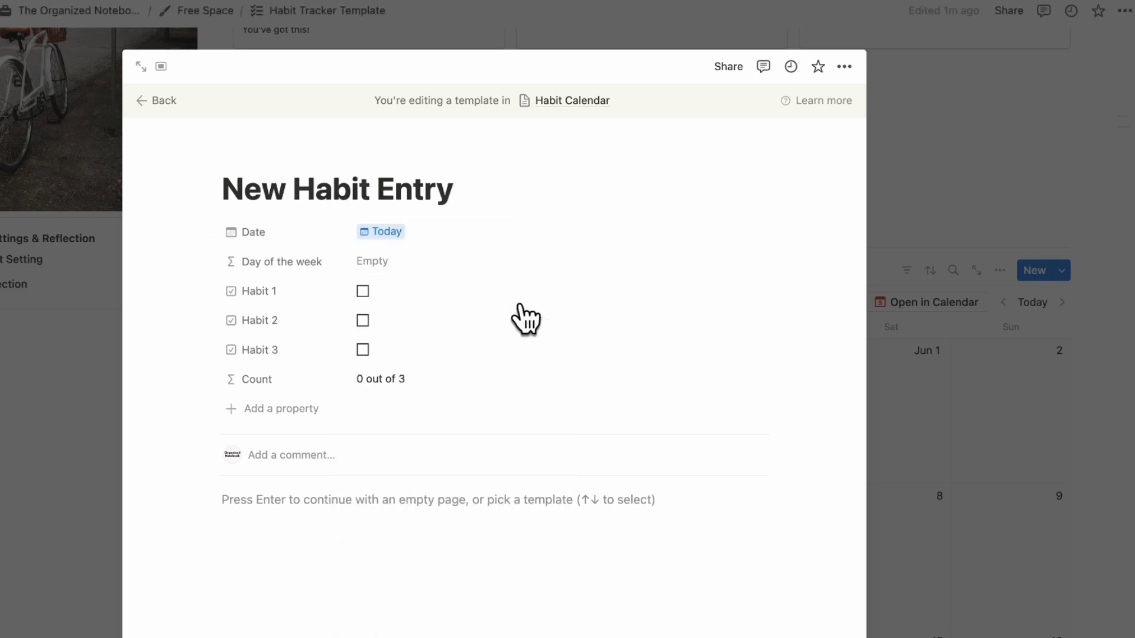
click(168, 101)
Set the New Habit Entry template as the default for the Habit Calendar database
scroll(458, 406, down, 2)
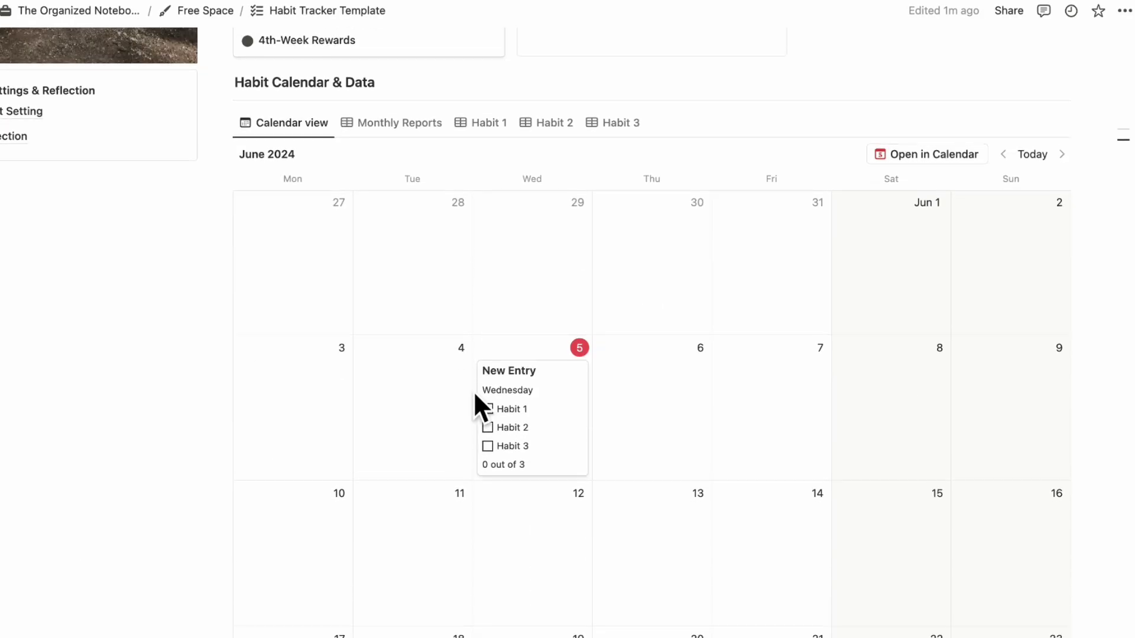
click(1063, 123)
click(1119, 178)
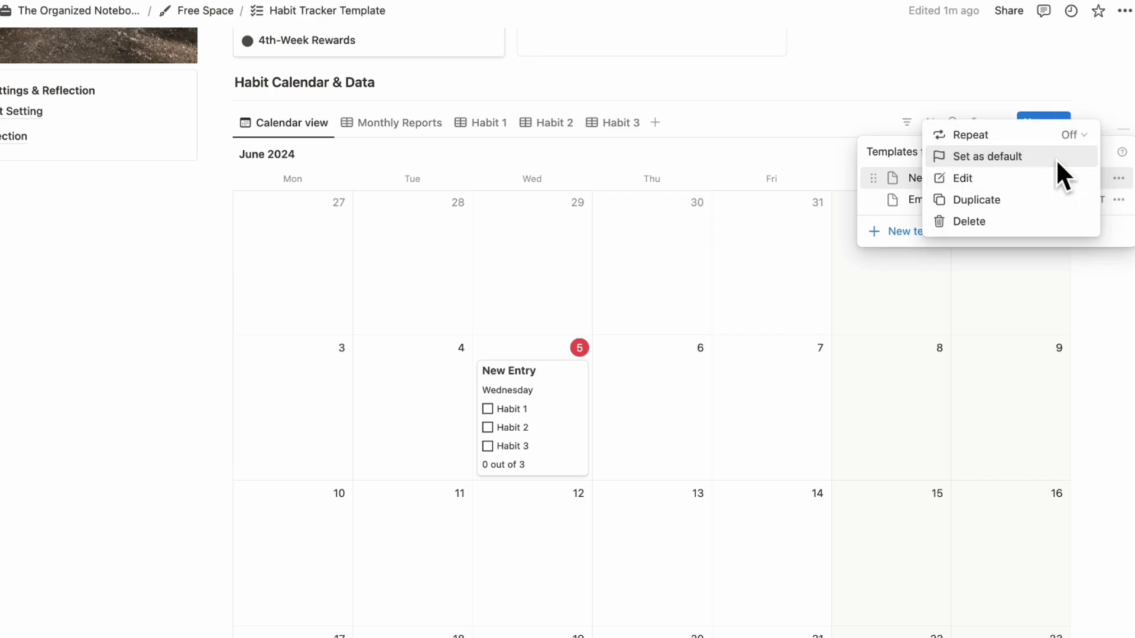
click(1058, 169)
click(570, 379)
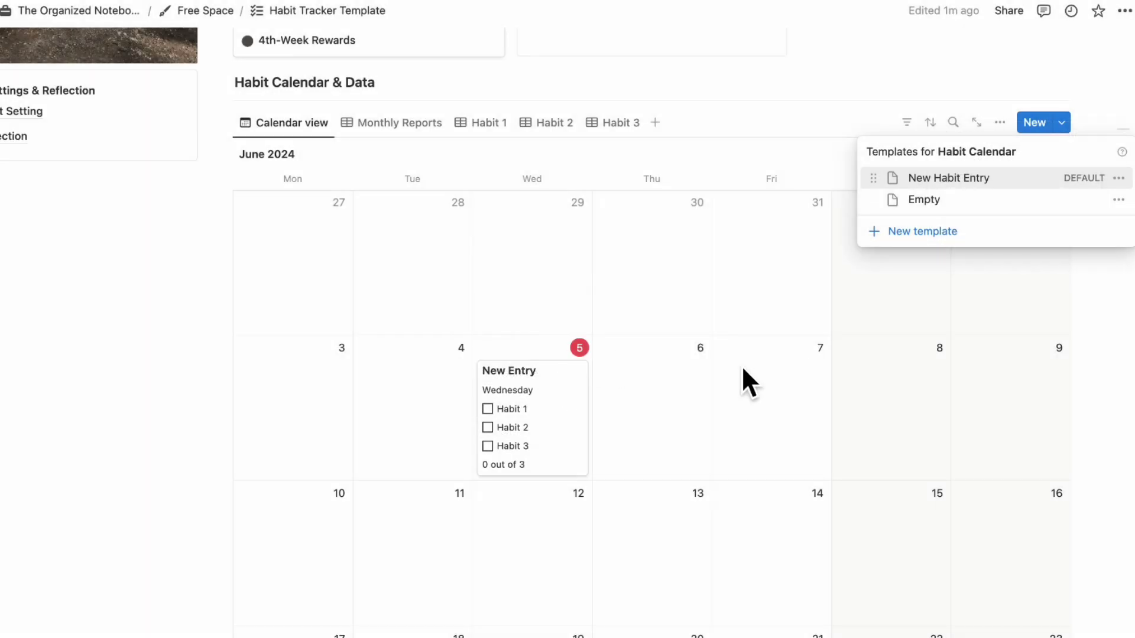
Set the New Habit Entry template to repeat daily
click(1118, 178)
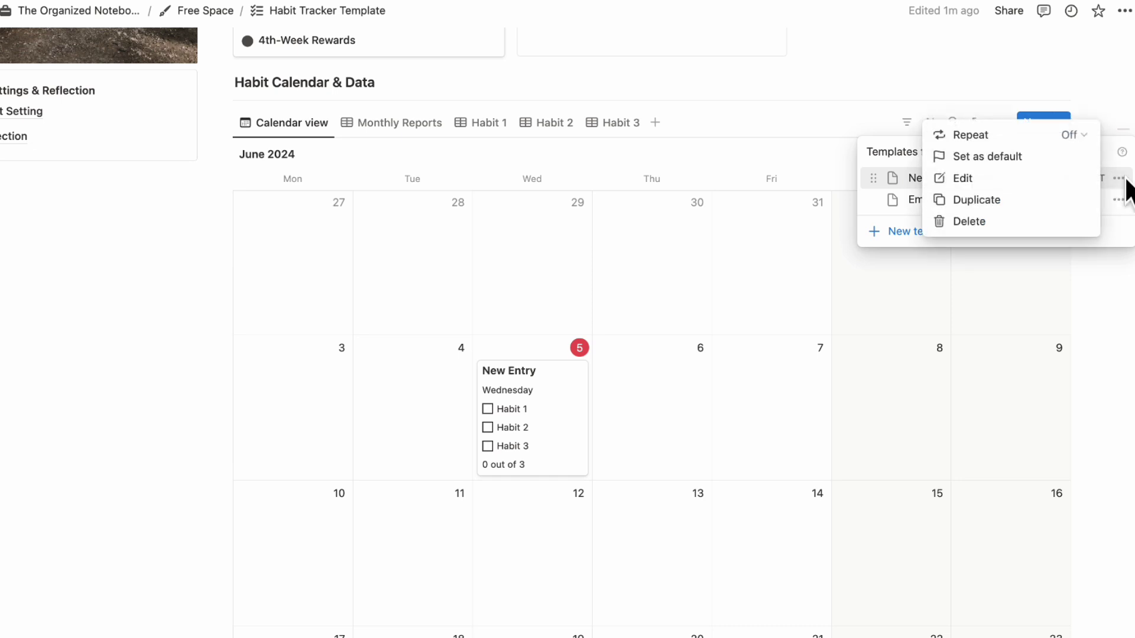
click(1058, 134)
click(1036, 160)
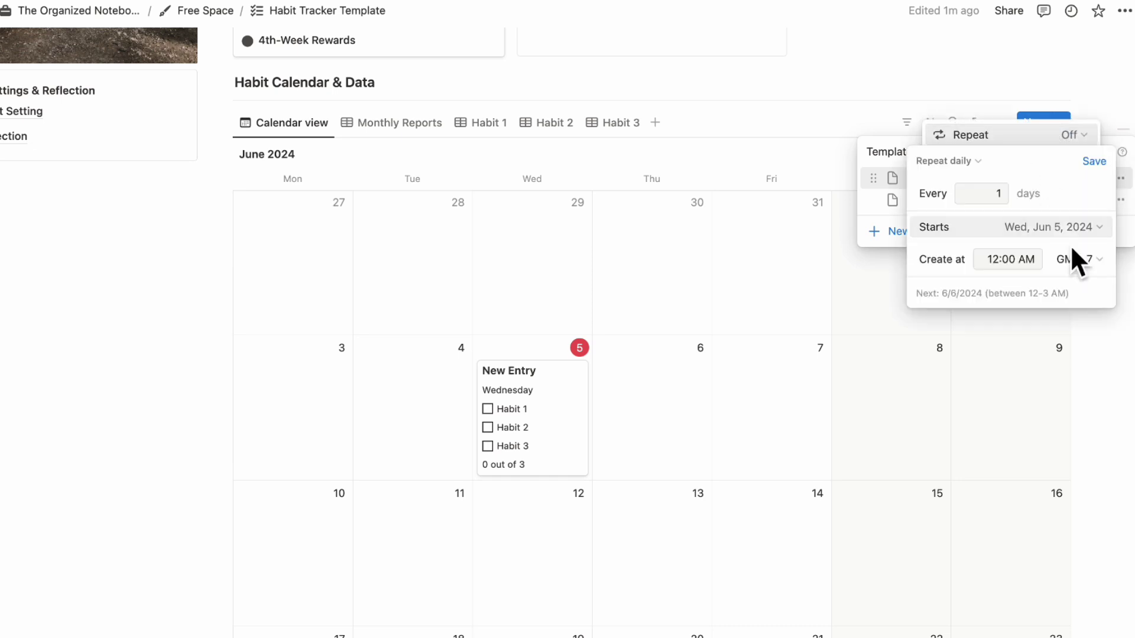